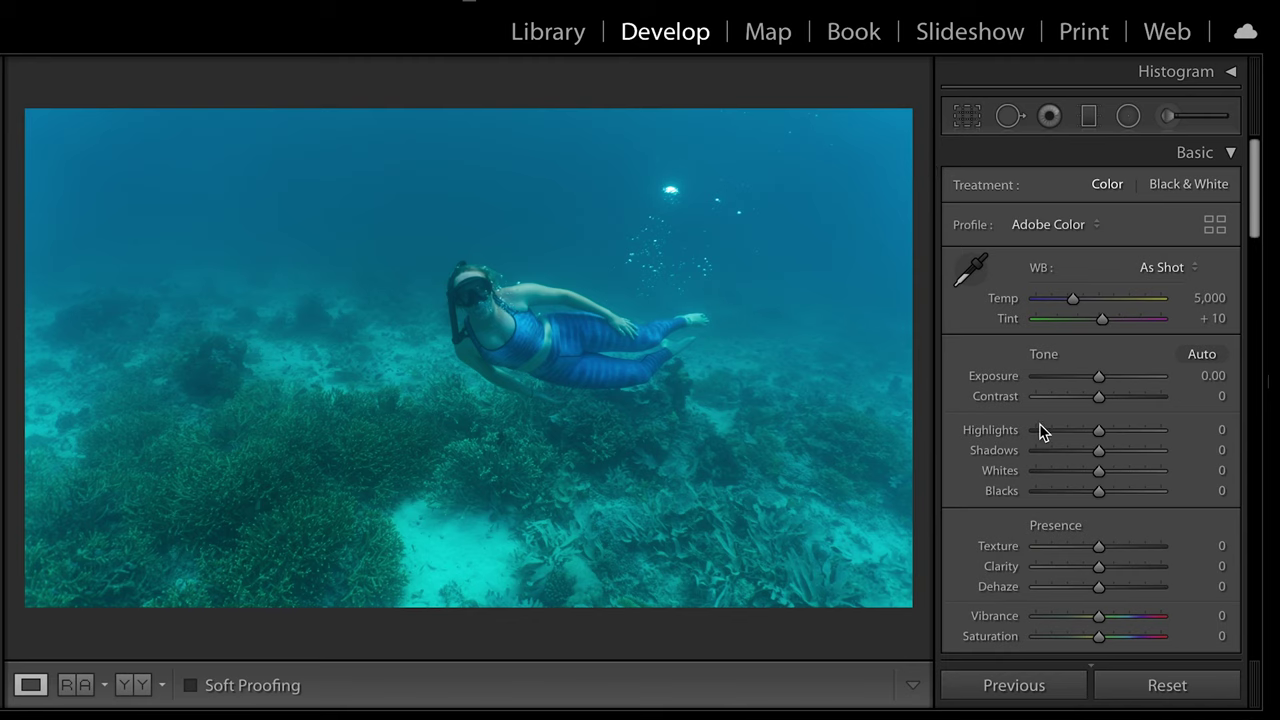
Crop the photo to a 1 x 1 square framing the diver above the reef
{"action": "left_click", "coordinate": [967, 117]}
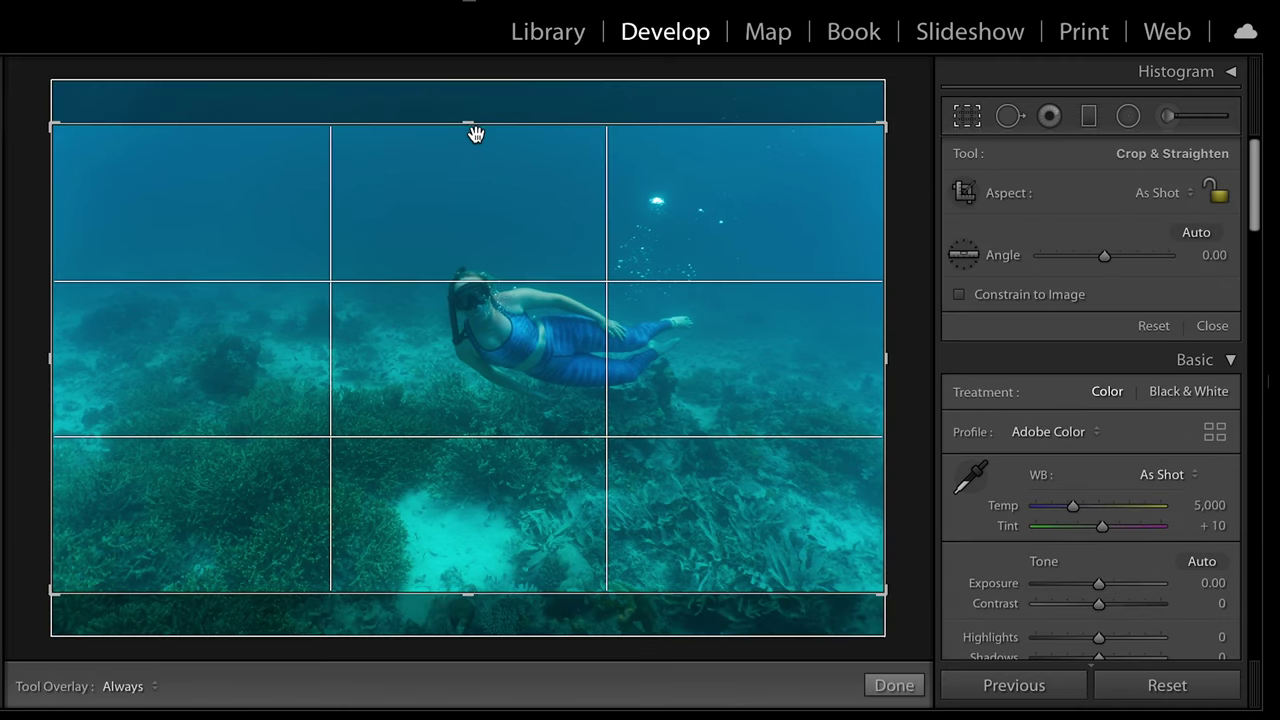
{"action": "left_click_drag", "start_coordinate": [475, 134], "coordinate": [471, 103]}
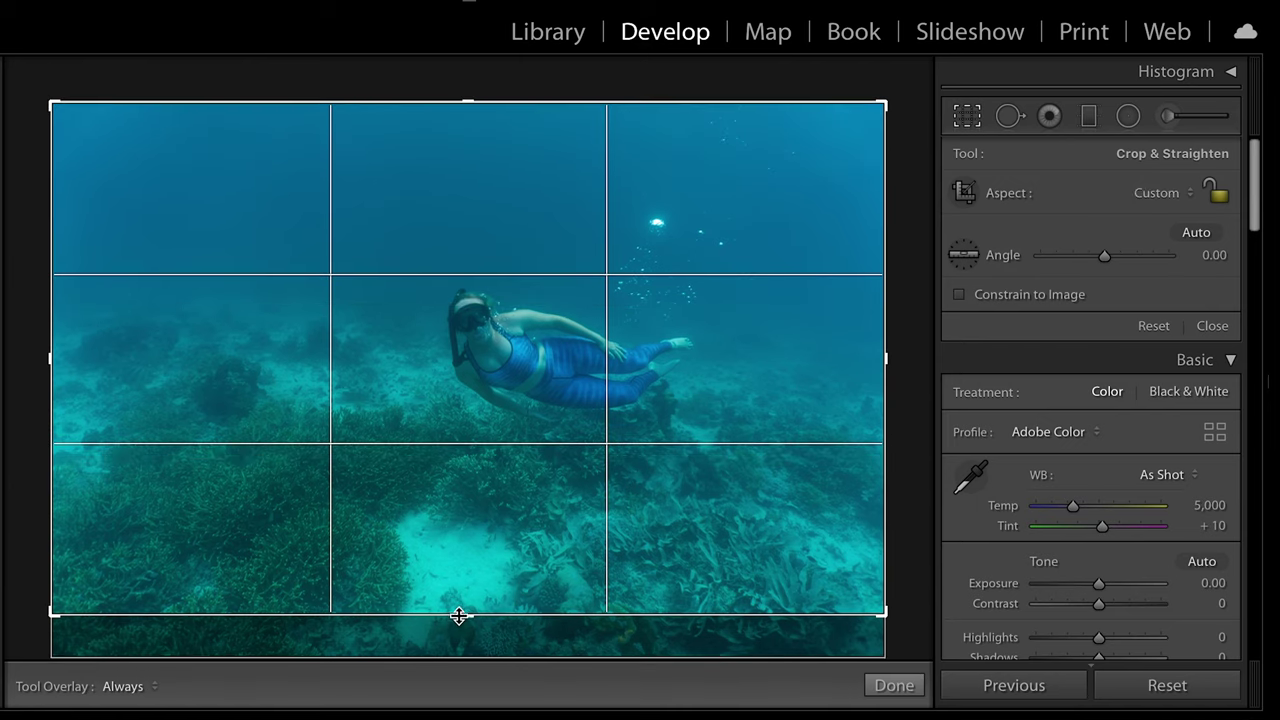
{"action": "left_click_drag", "start_coordinate": [458, 616], "coordinate": [458, 665]}
{"action": "left_click_drag", "start_coordinate": [54, 351], "coordinate": [140, 357]}
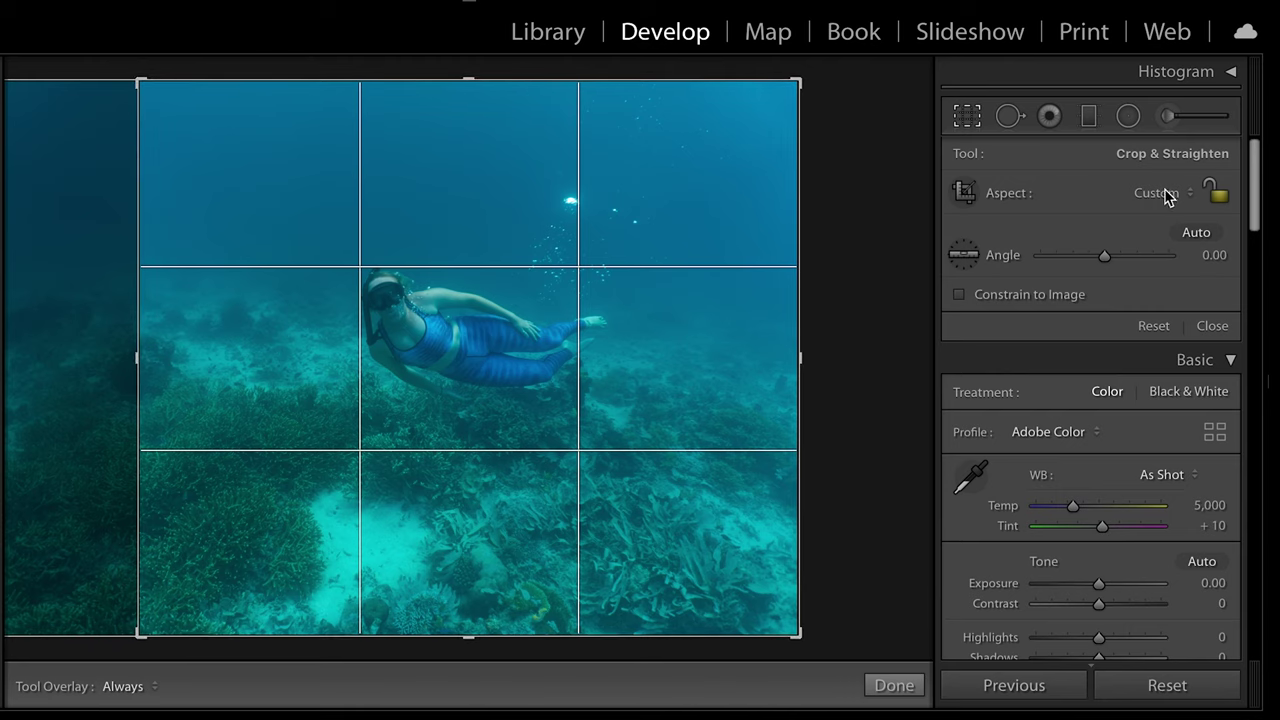
{"action": "left_click", "coordinate": [1165, 193]}
{"action": "left_click", "coordinate": [1121, 220]}
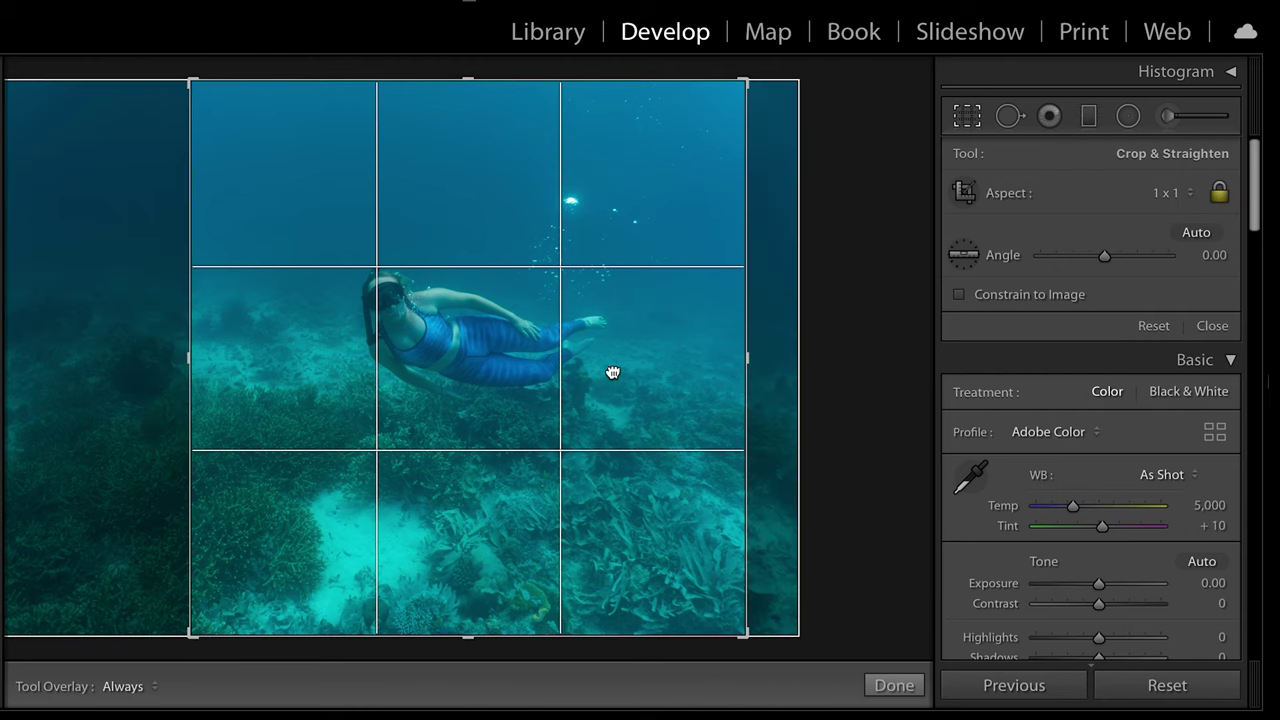
{"action": "left_click_drag", "start_coordinate": [612, 372], "coordinate": [657, 374]}
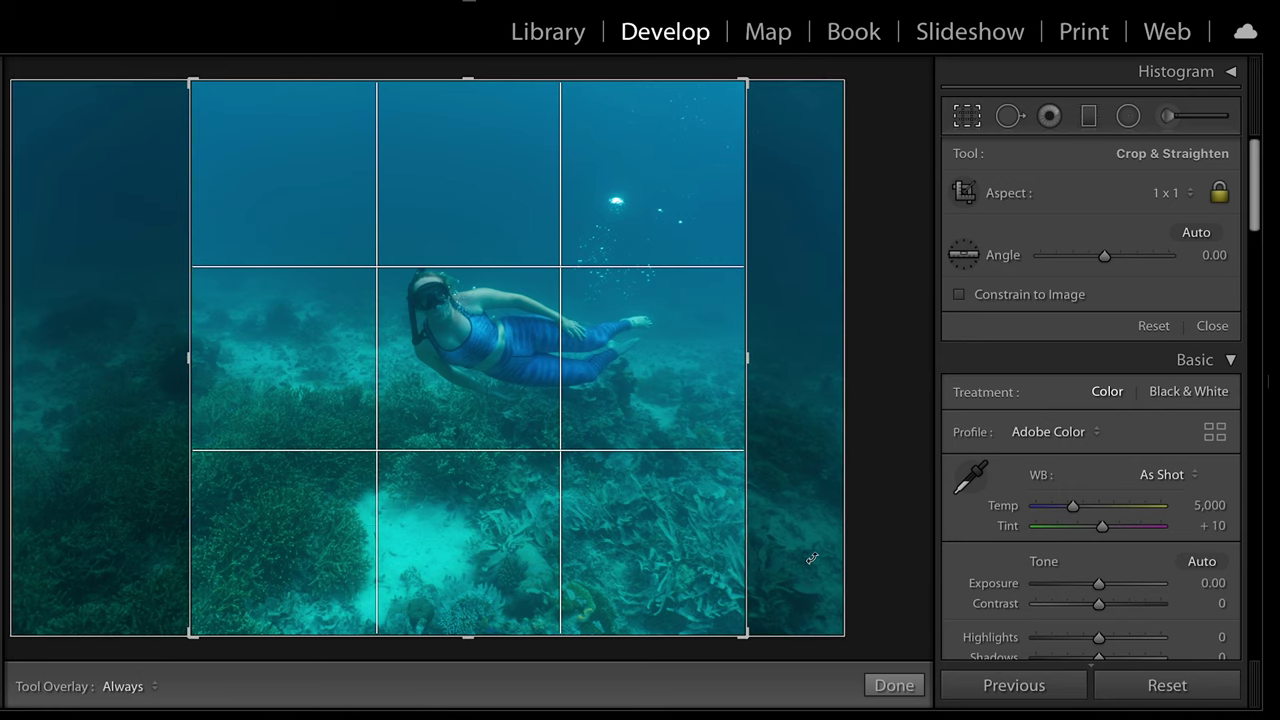
{"action": "left_click", "coordinate": [888, 686]}
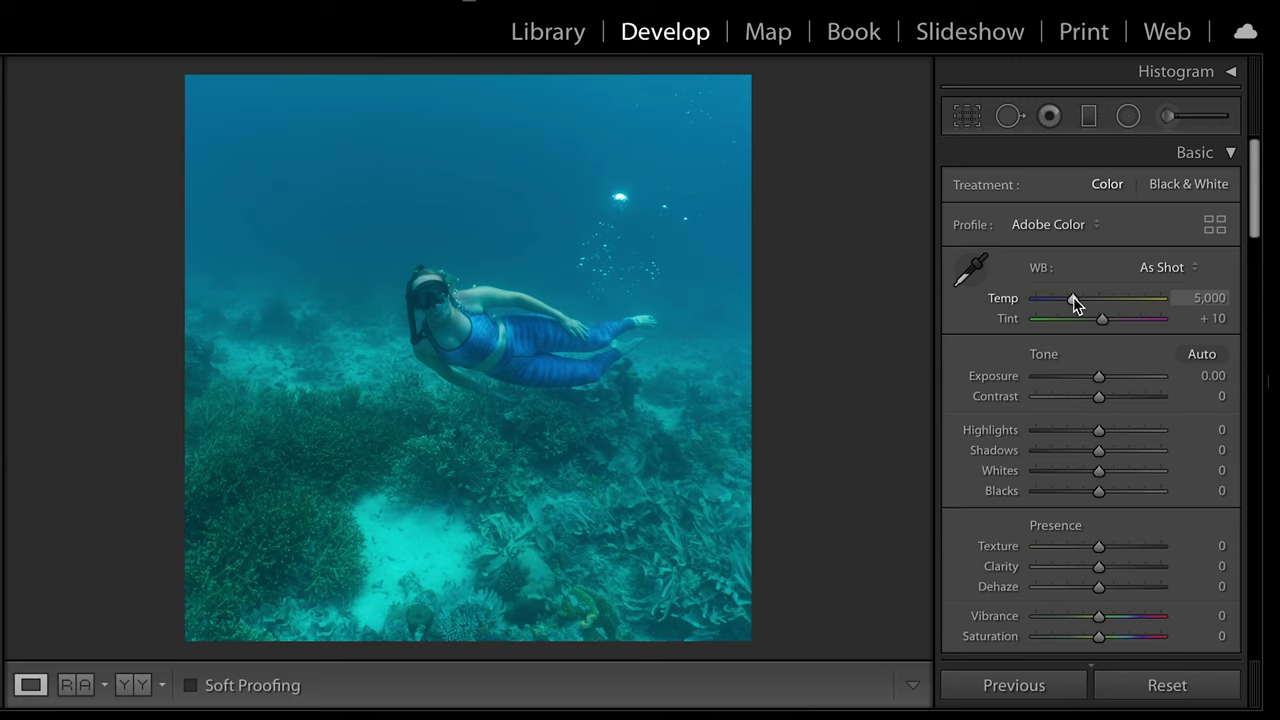
Cool the white balance to Temp 4,527 with Tint +21
{"action": "mouse_move", "coordinate": [1072, 300]}
{"action": "left_mouse_down"}
{"action": "mouse_move", "coordinate": [1060, 300]}
{"action": "mouse_move", "coordinate": [1114, 323]}
{"action": "mouse_move", "coordinate": [1070, 306]}
{"action": "left_mouse_up"}
Set the HSL hue to Aqua +30 and Blue −21
{"action": "scroll", "coordinate": [1158, 430], "scroll_direction": "down", "scroll_amount": 10}
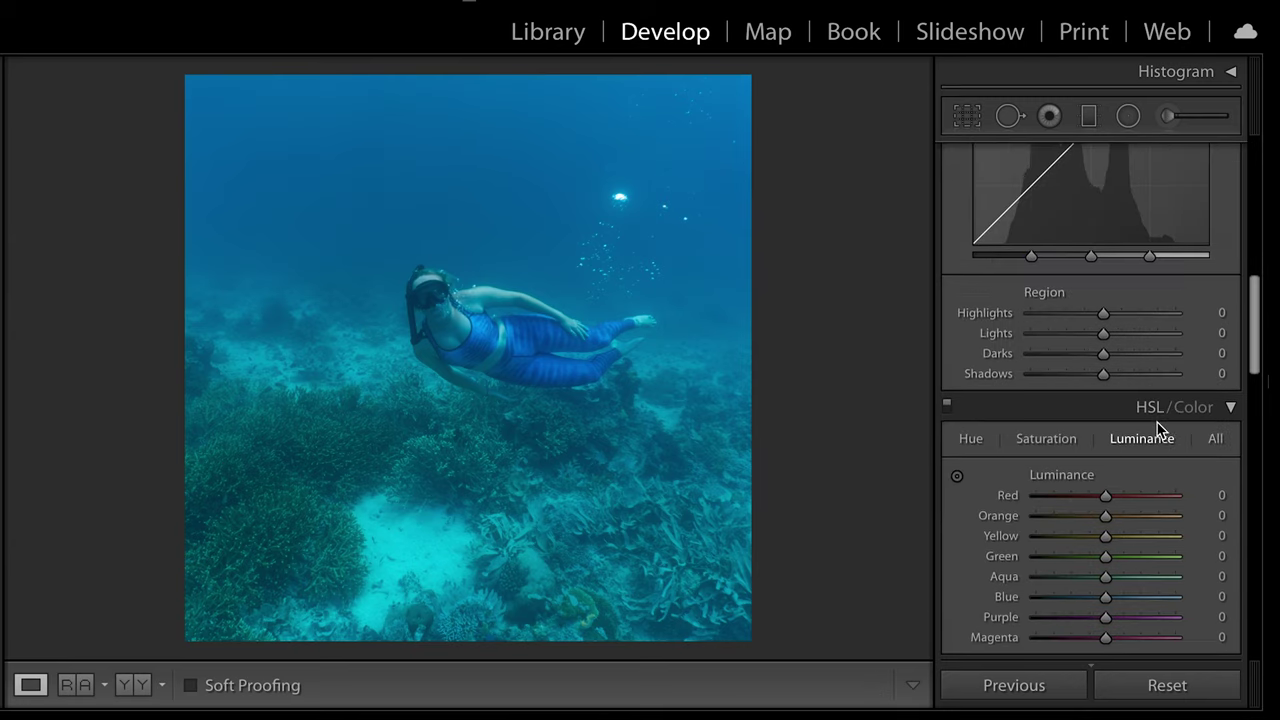
{"action": "scroll", "coordinate": [1158, 429], "scroll_direction": "up", "scroll_amount": 1}
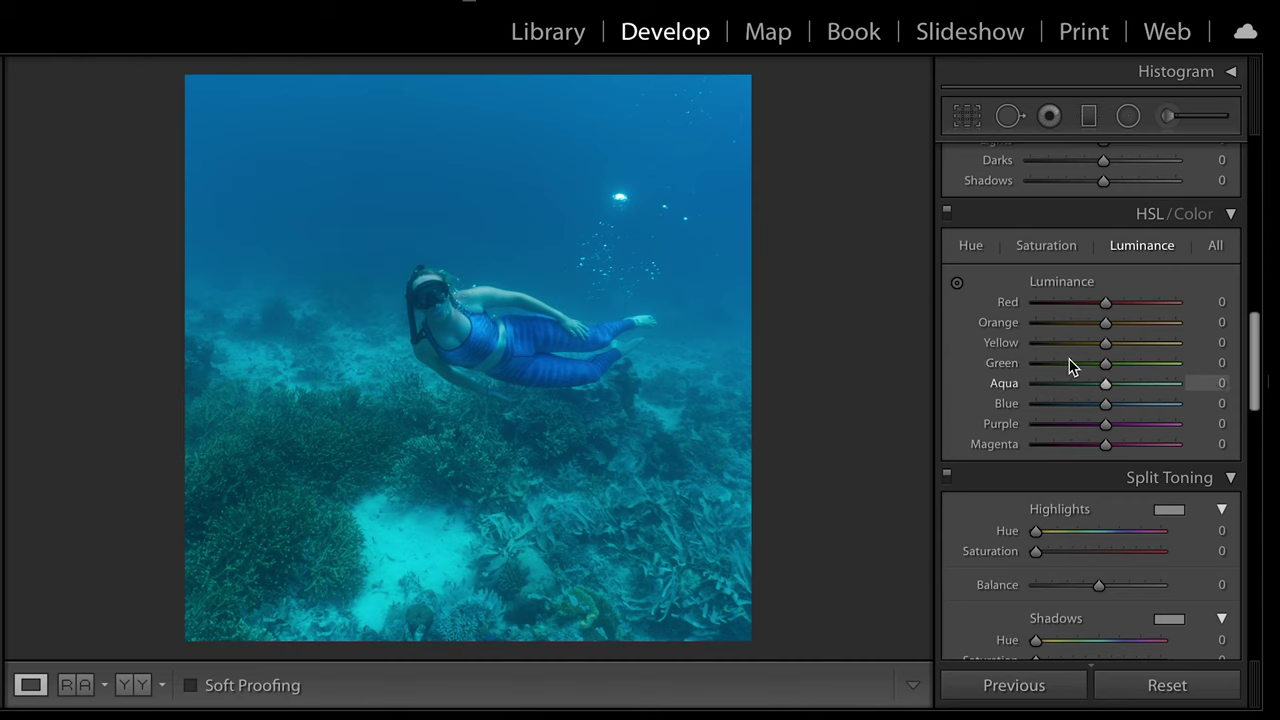
{"action": "left_click", "coordinate": [970, 248]}
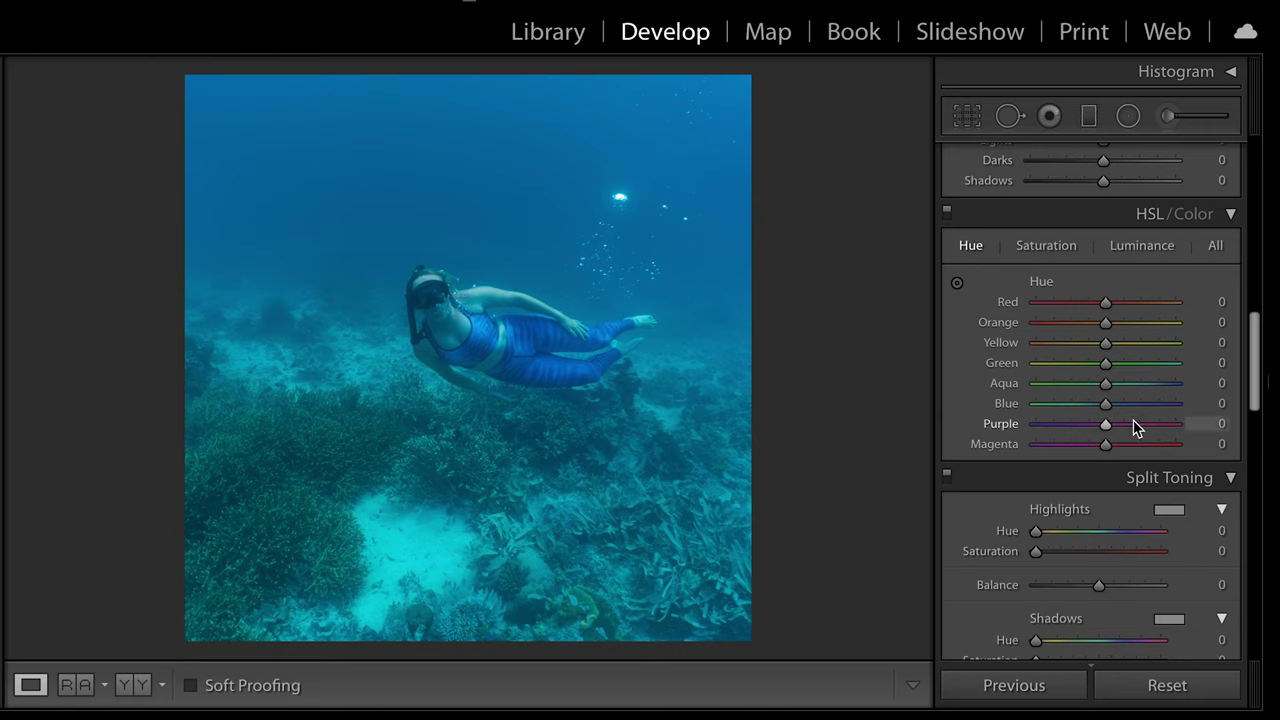
{"action": "mouse_move", "coordinate": [1106, 390]}
{"action": "left_mouse_down"}
{"action": "mouse_move", "coordinate": [1133, 390]}
{"action": "mouse_move", "coordinate": [1094, 410]}
{"action": "left_mouse_up"}
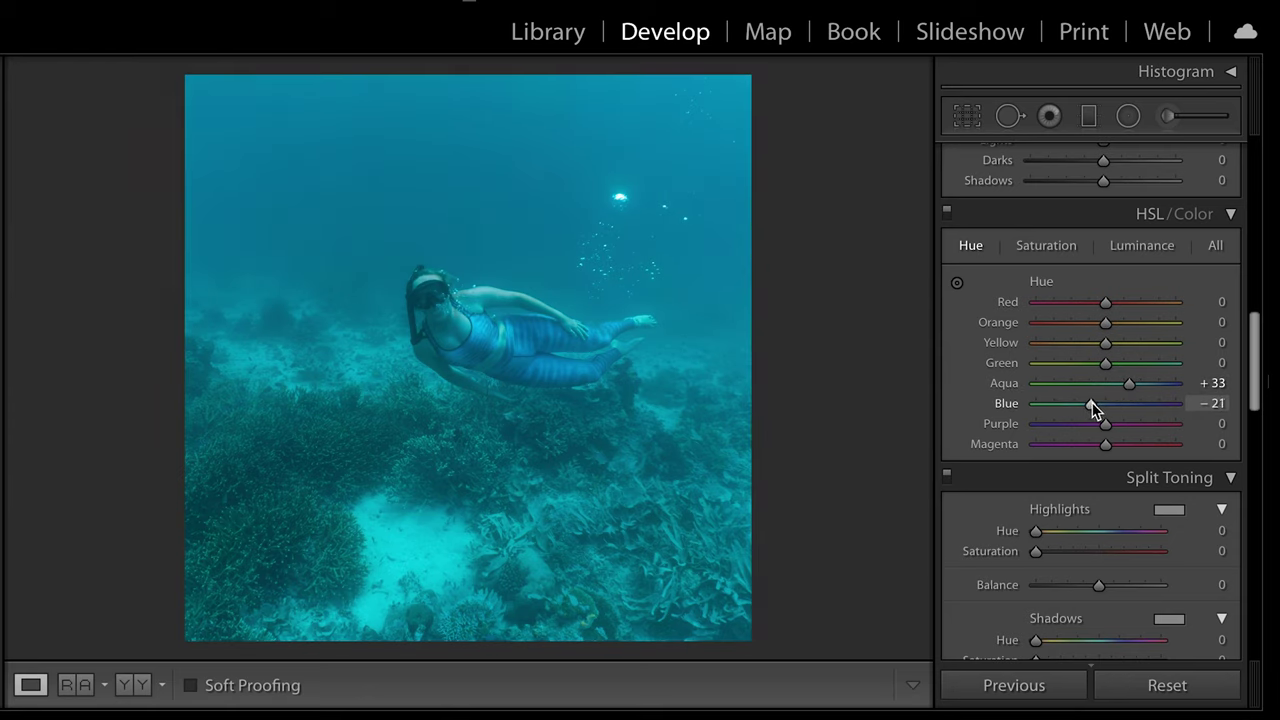
{"action": "left_click_drag", "start_coordinate": [1127, 385], "coordinate": [1124, 386]}
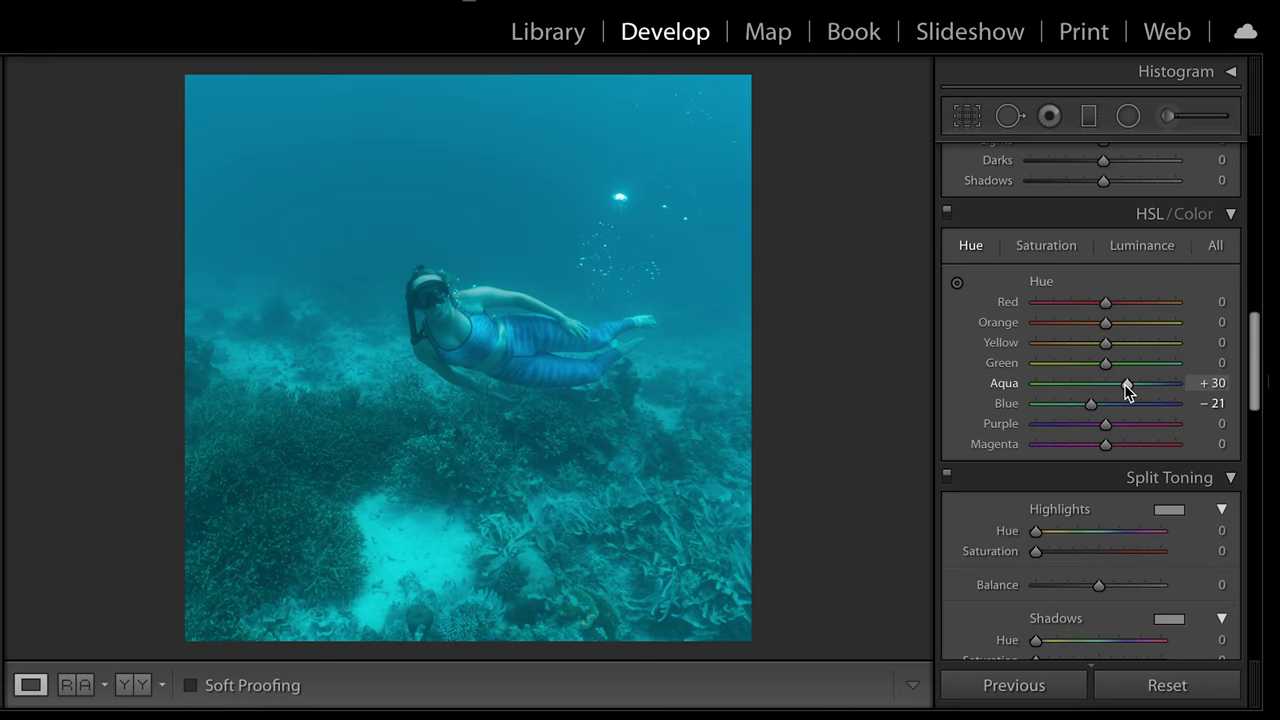
Set saturation to Aqua +22, Blue −22 and luminance to Aqua +19, Blue −13
{"action": "left_click", "coordinate": [1040, 247]}
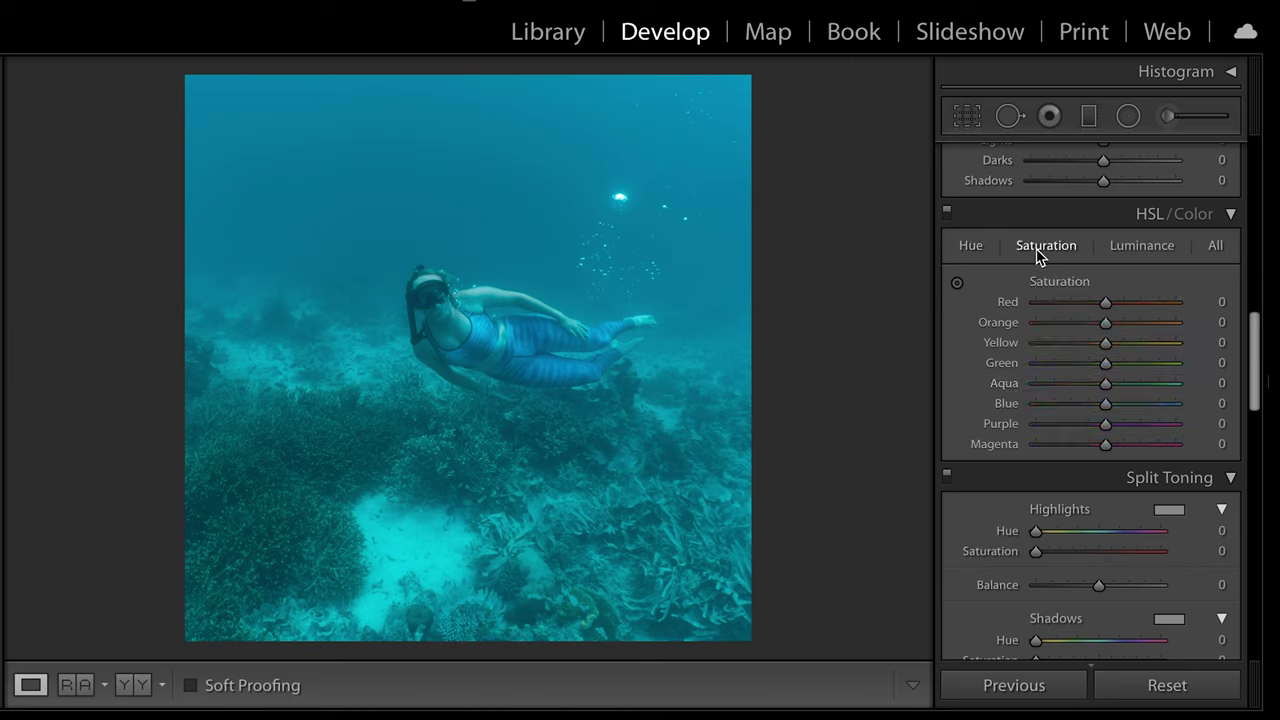
{"action": "left_click_drag", "start_coordinate": [1106, 414], "coordinate": [1093, 415]}
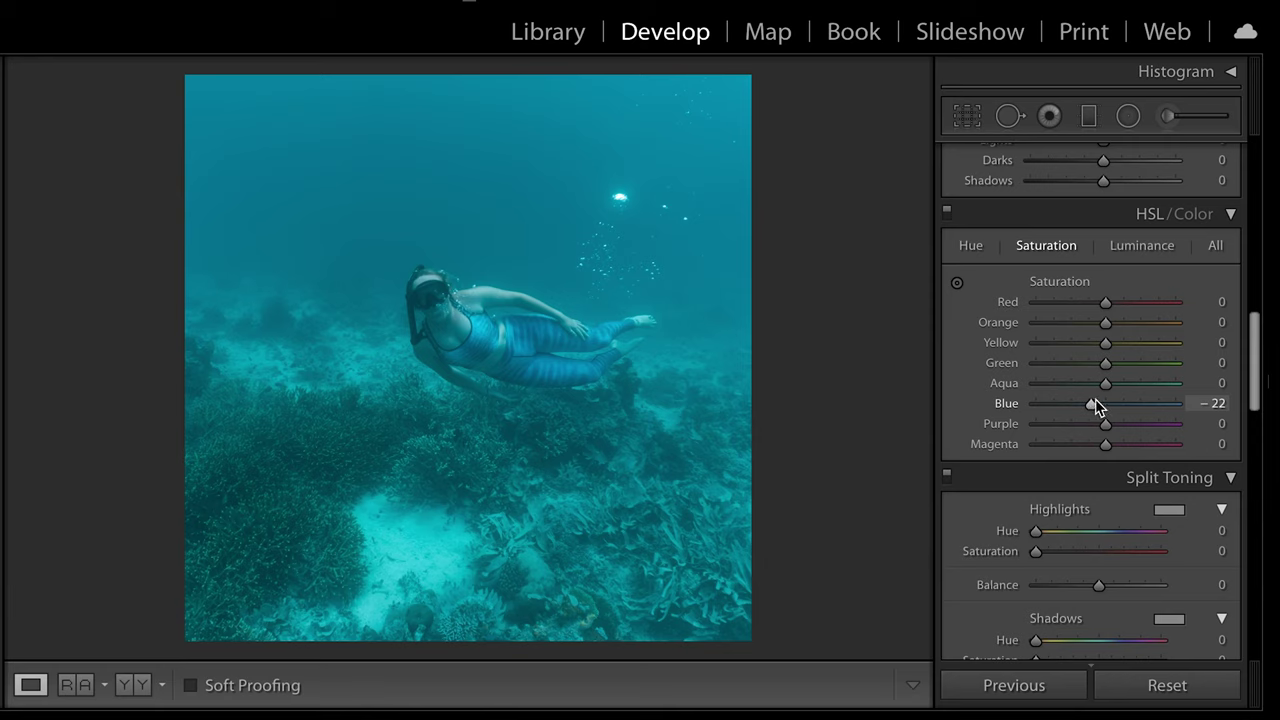
{"action": "left_click_drag", "start_coordinate": [1106, 386], "coordinate": [1096, 413]}
{"action": "left_click", "coordinate": [1146, 252]}
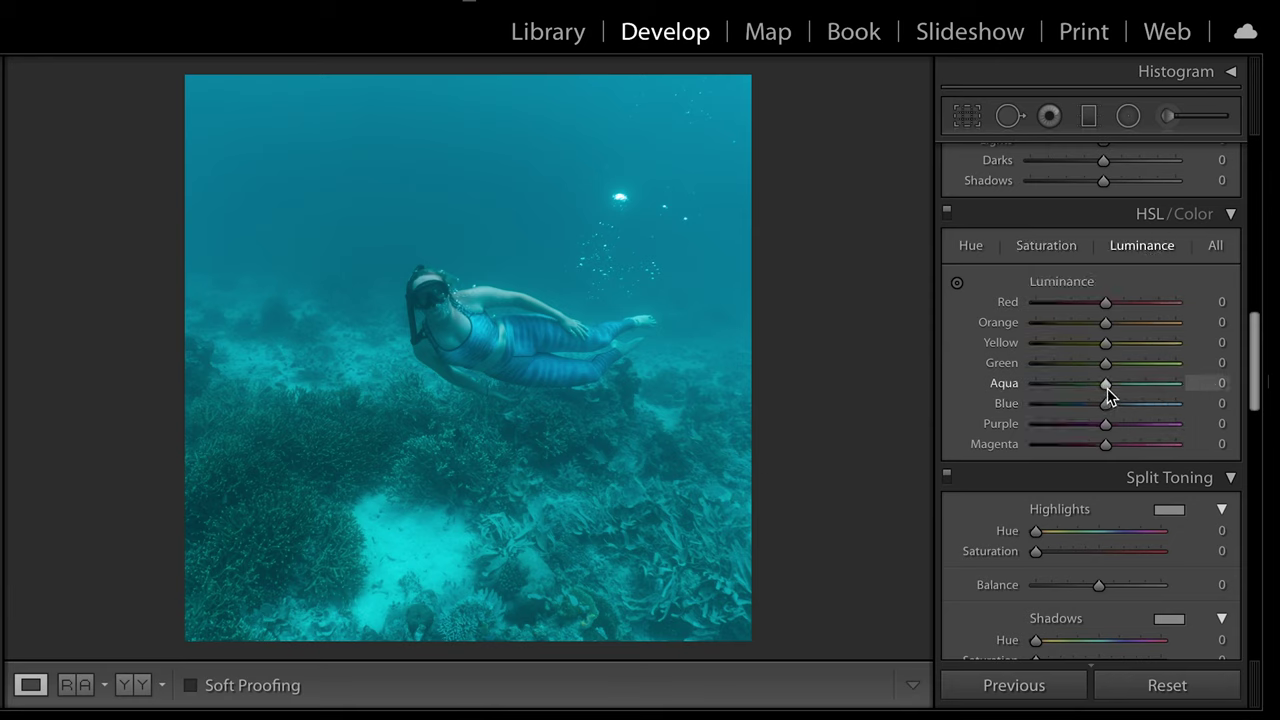
{"action": "mouse_move", "coordinate": [1106, 389]}
{"action": "left_mouse_down"}
{"action": "mouse_move", "coordinate": [1209, 394]}
{"action": "mouse_move", "coordinate": [1109, 394]}
{"action": "mouse_move", "coordinate": [1119, 390]}
{"action": "mouse_move", "coordinate": [1094, 408]}
{"action": "left_mouse_up"}
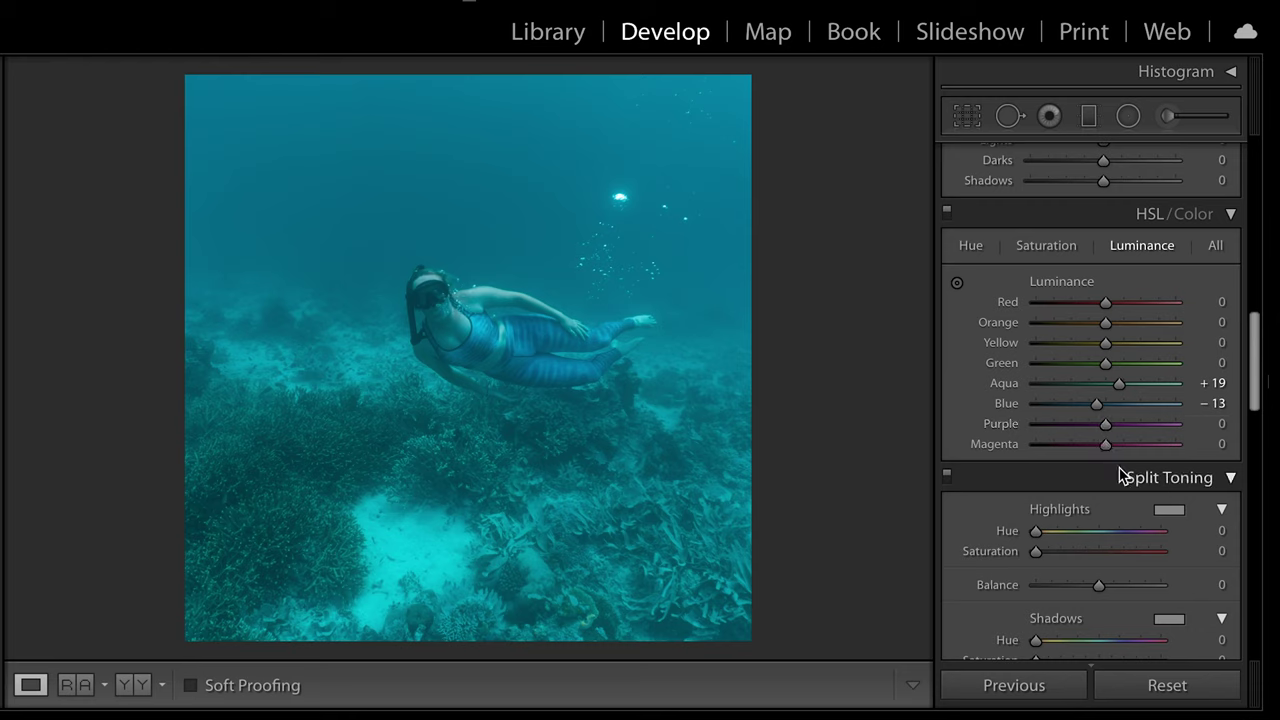
{"action": "scroll", "coordinate": [1087, 307], "scroll_direction": "up", "scroll_amount": 1}
{"action": "scroll", "coordinate": [1087, 307], "scroll_direction": "up", "scroll_amount": 5}
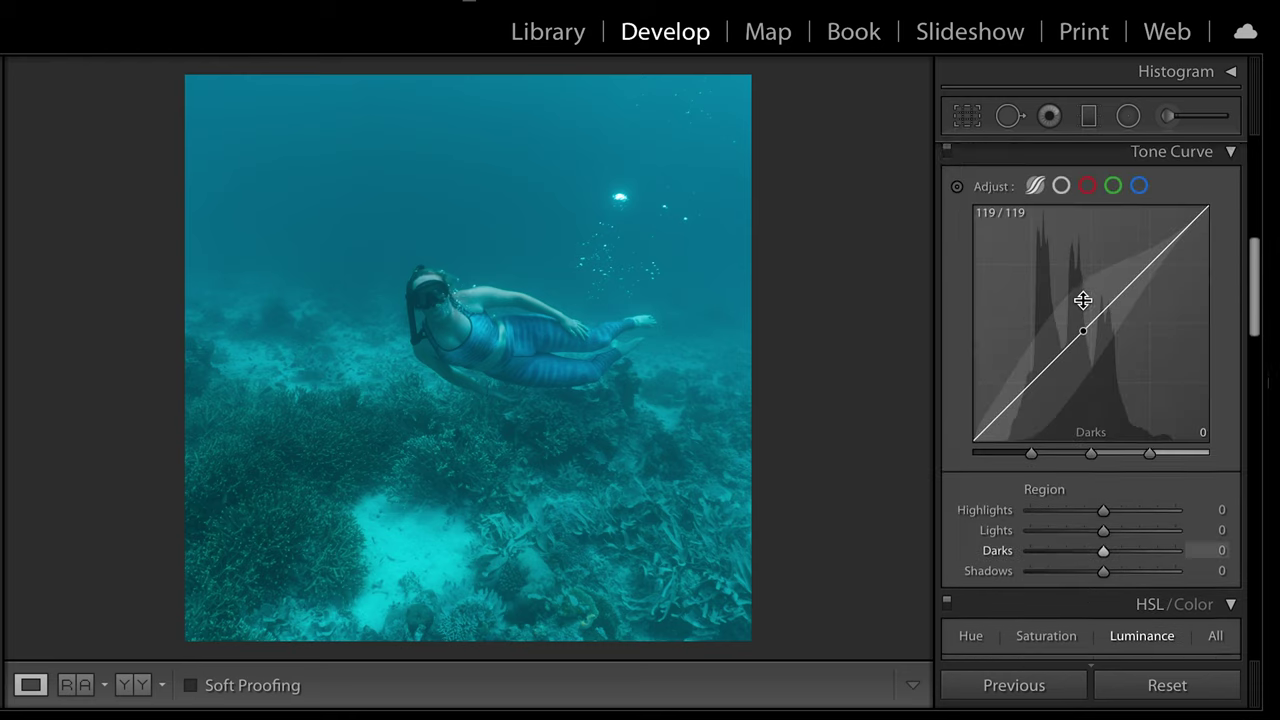
{"action": "scroll", "coordinate": [1083, 301], "scroll_direction": "up", "scroll_amount": 3}
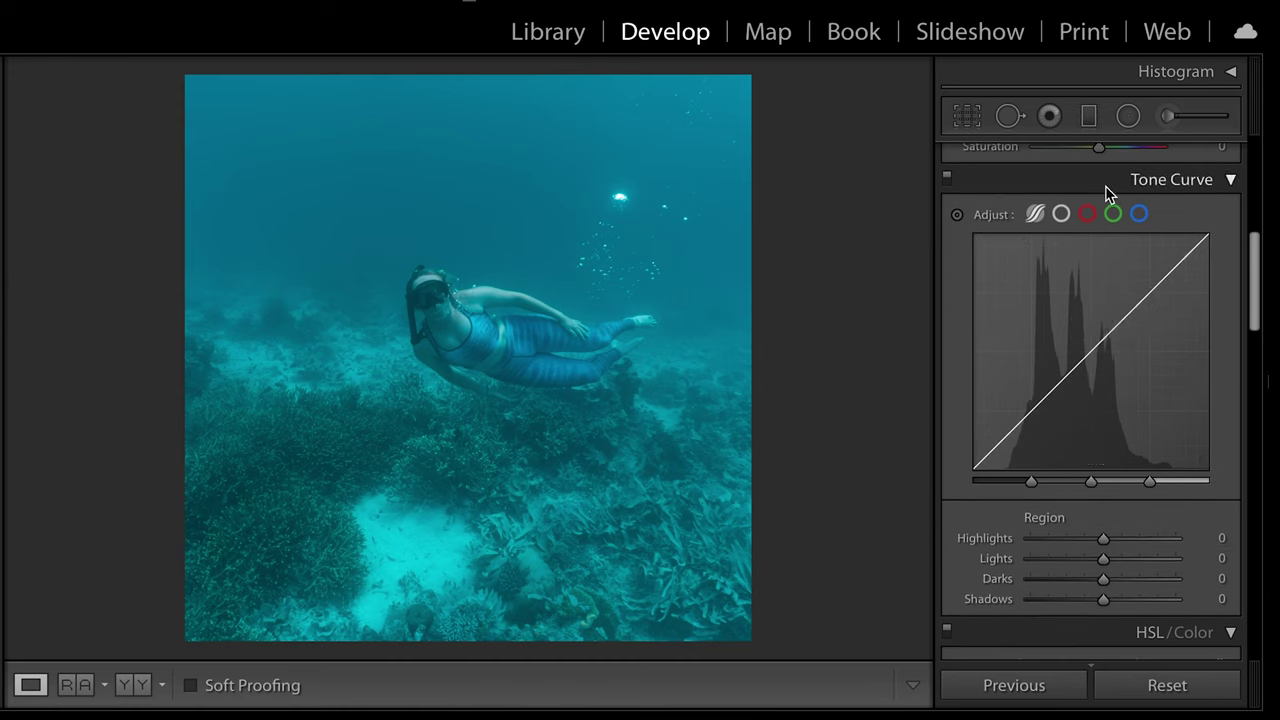
{"action": "left_click_drag", "start_coordinate": [1101, 604], "coordinate": [1110, 544]}
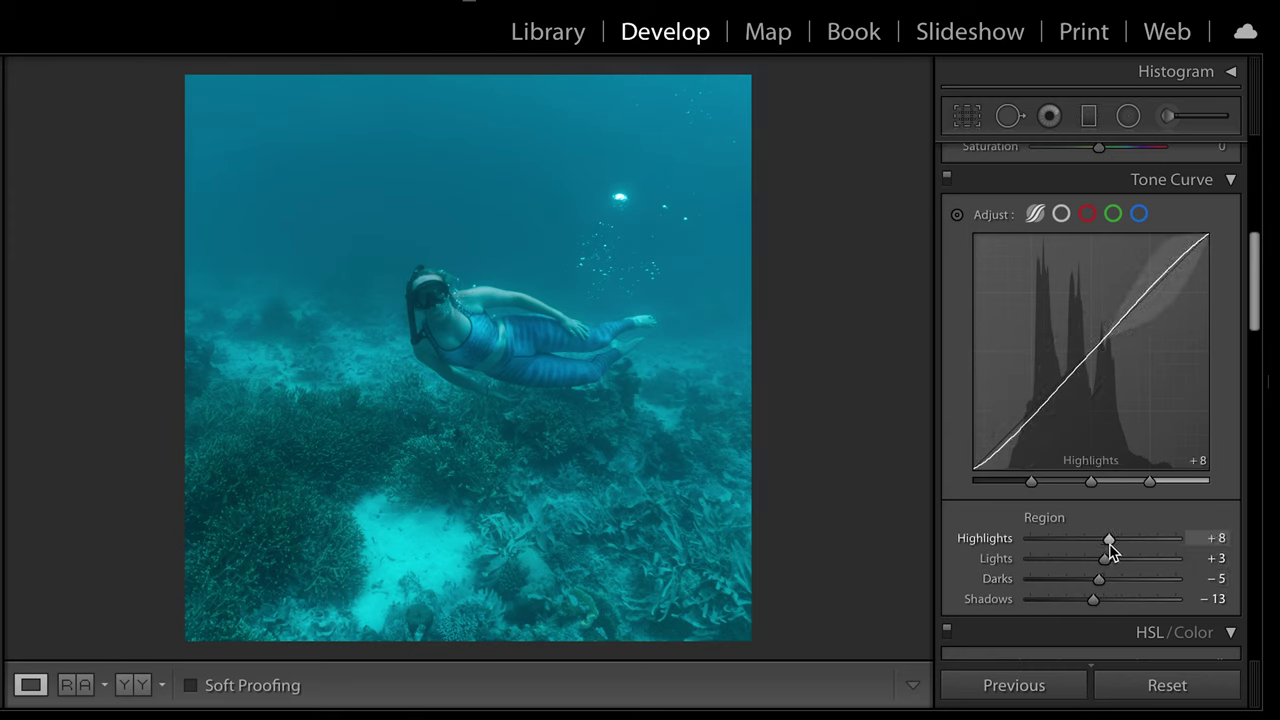
{"action": "double_click", "coordinate": [1044, 518]}
{"action": "scroll", "coordinate": [1030, 460], "scroll_direction": "up", "scroll_amount": 3}
{"action": "scroll", "coordinate": [1019, 425], "scroll_direction": "up", "scroll_amount": 5}
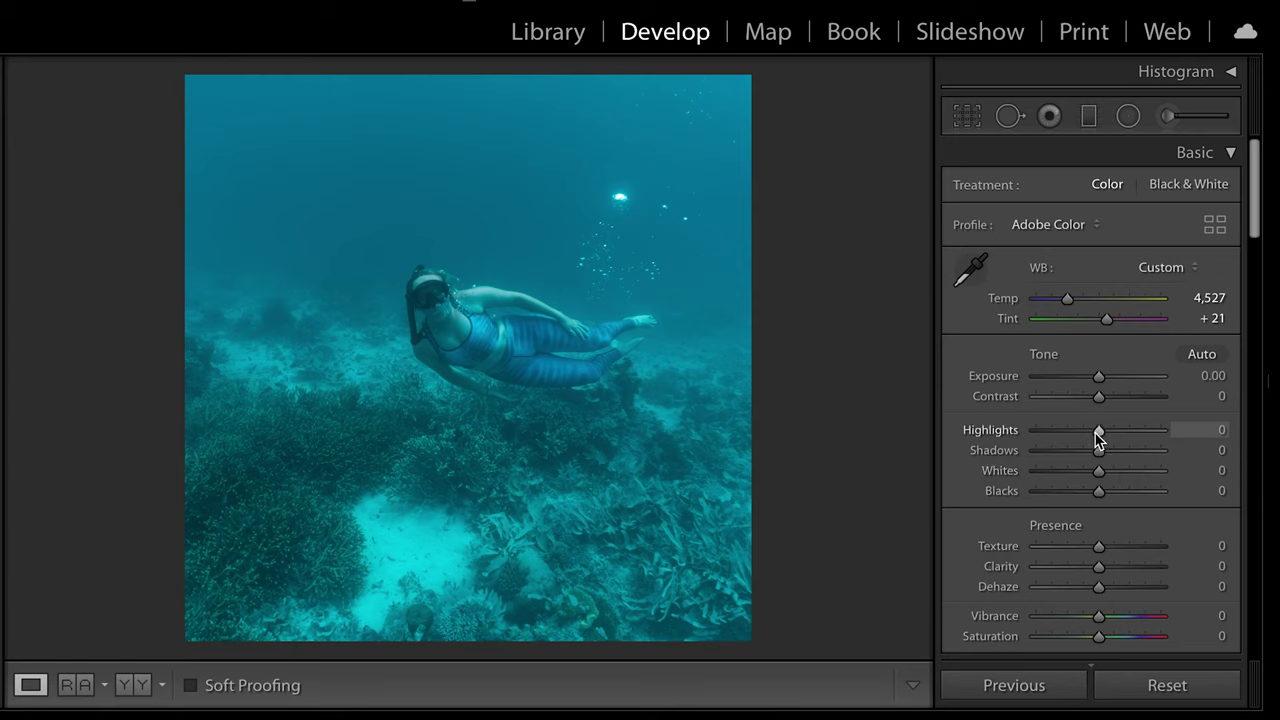
Adjust Basic tones and presence: Highlights −35, Shadows +51, Texture +3, Vibrance +24, Saturation −15, and more
{"action": "left_click_drag", "start_coordinate": [1100, 436], "coordinate": [1101, 481]}
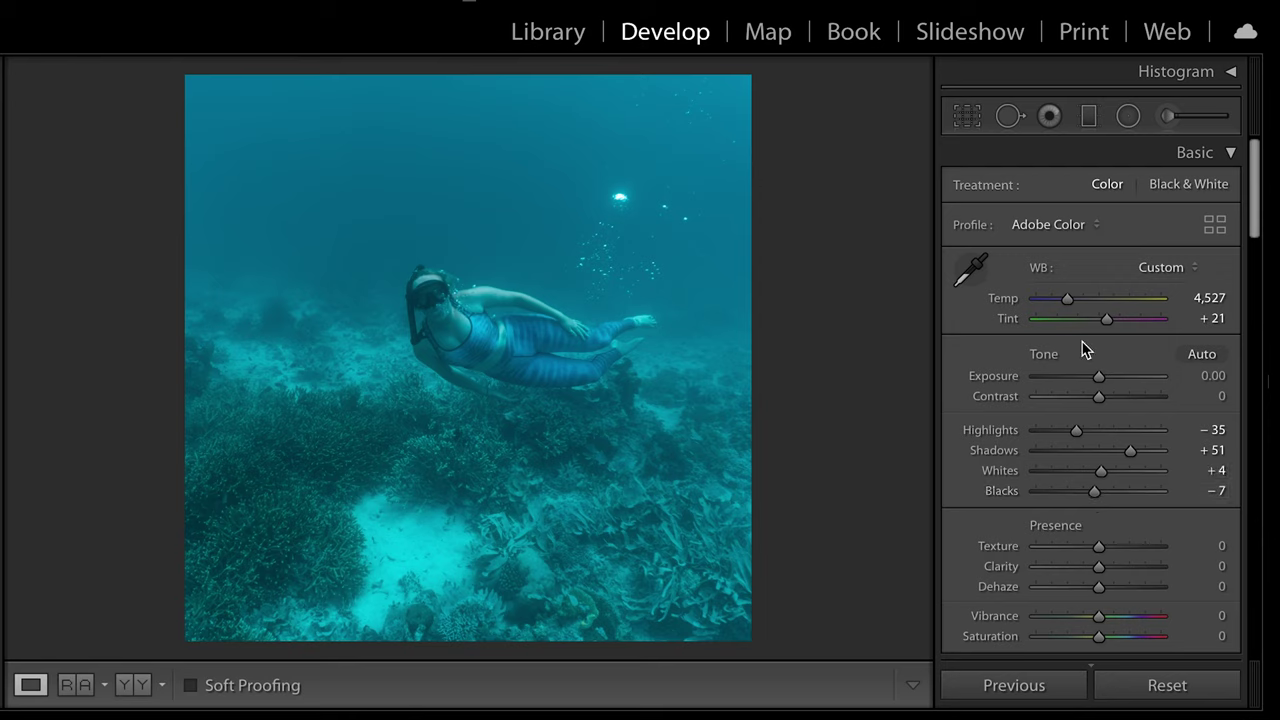
{"action": "scroll", "coordinate": [1158, 608], "scroll_direction": "down", "scroll_amount": 2}
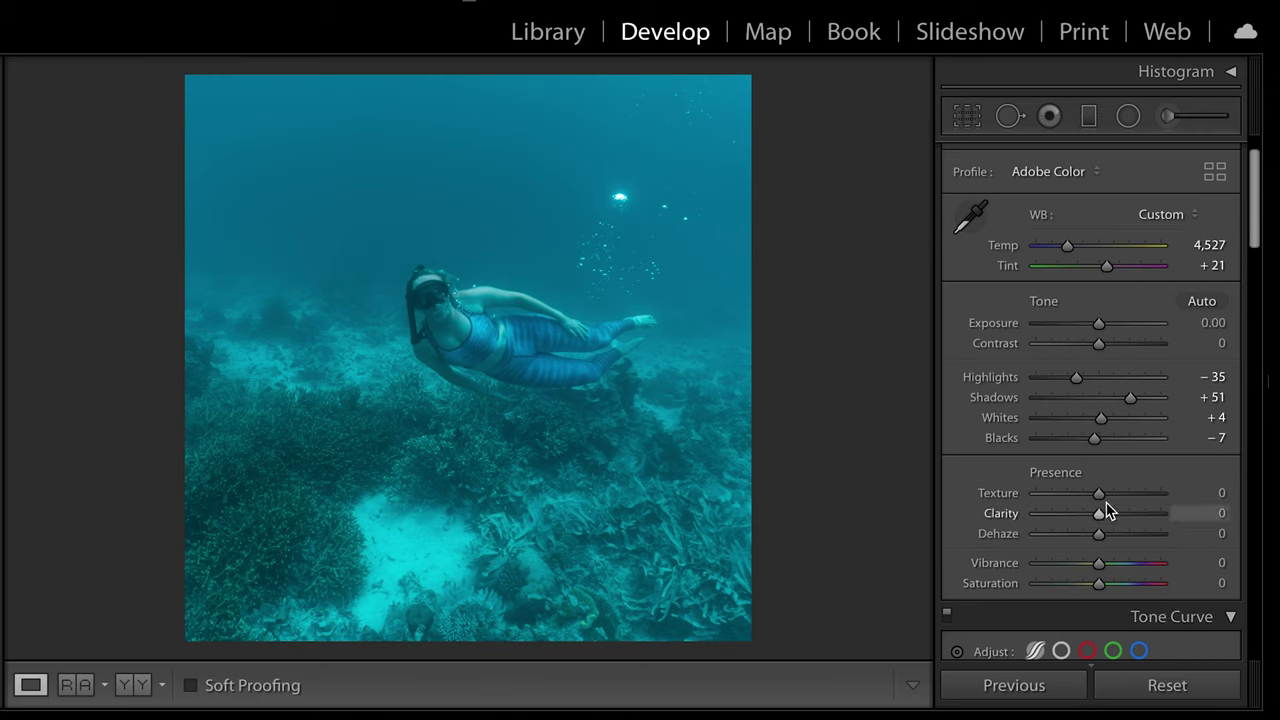
{"action": "left_click_drag", "start_coordinate": [1099, 494], "coordinate": [1101, 521]}
{"action": "scroll", "coordinate": [1136, 604], "scroll_direction": "down", "scroll_amount": 3}
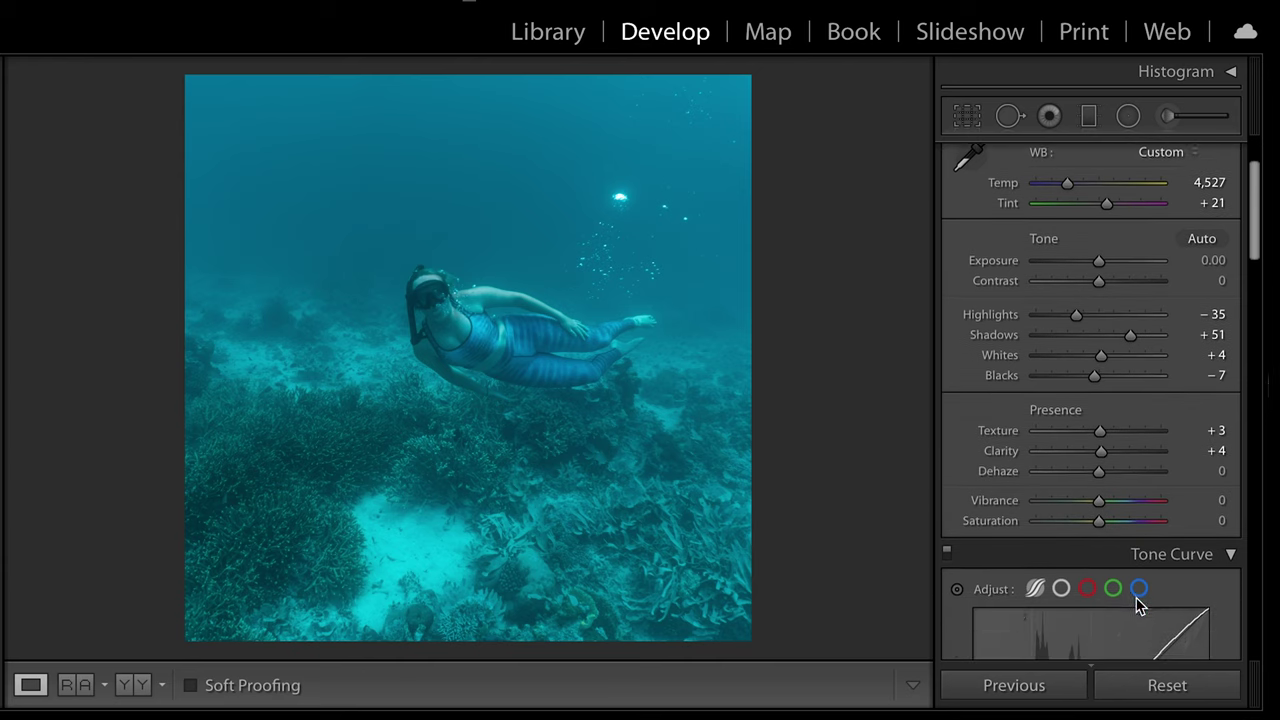
{"action": "scroll", "coordinate": [1136, 598], "scroll_direction": "down", "scroll_amount": 1}
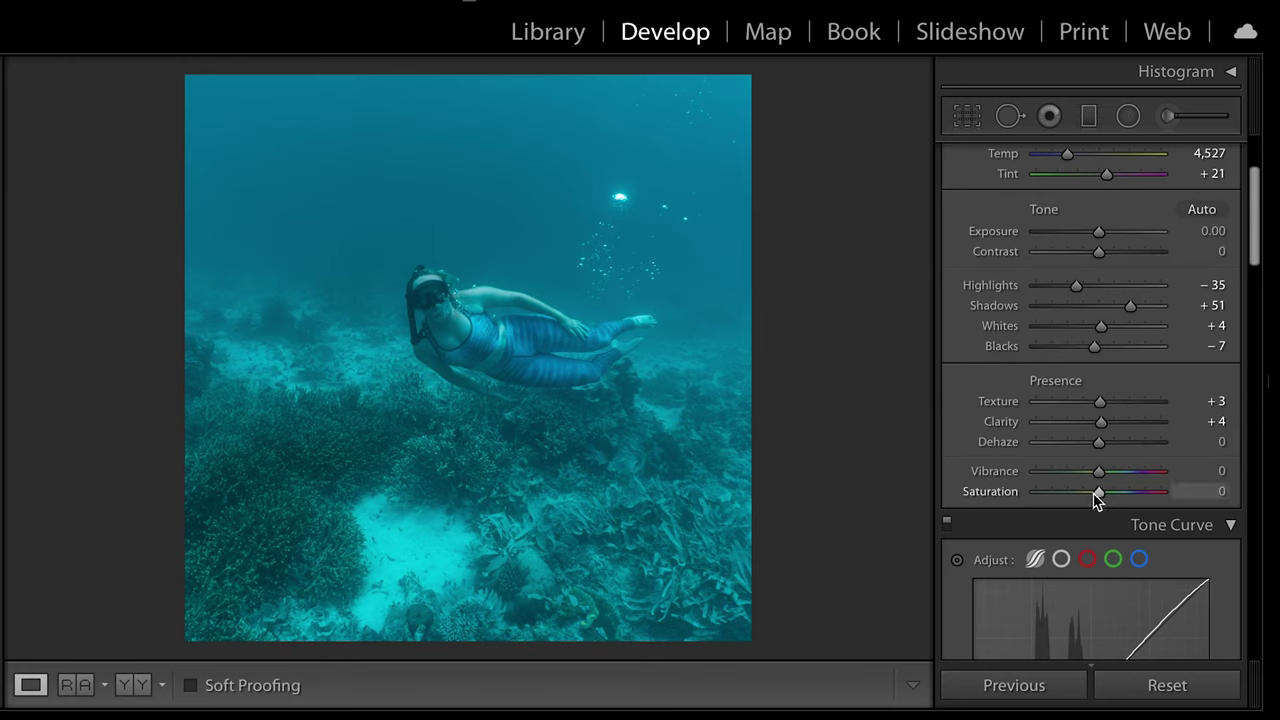
{"action": "mouse_move", "coordinate": [1098, 493]}
{"action": "left_mouse_down"}
{"action": "mouse_move", "coordinate": [1084, 497]}
{"action": "mouse_move", "coordinate": [1114, 477]}
{"action": "mouse_move", "coordinate": [1092, 498]}
{"action": "left_mouse_up"}
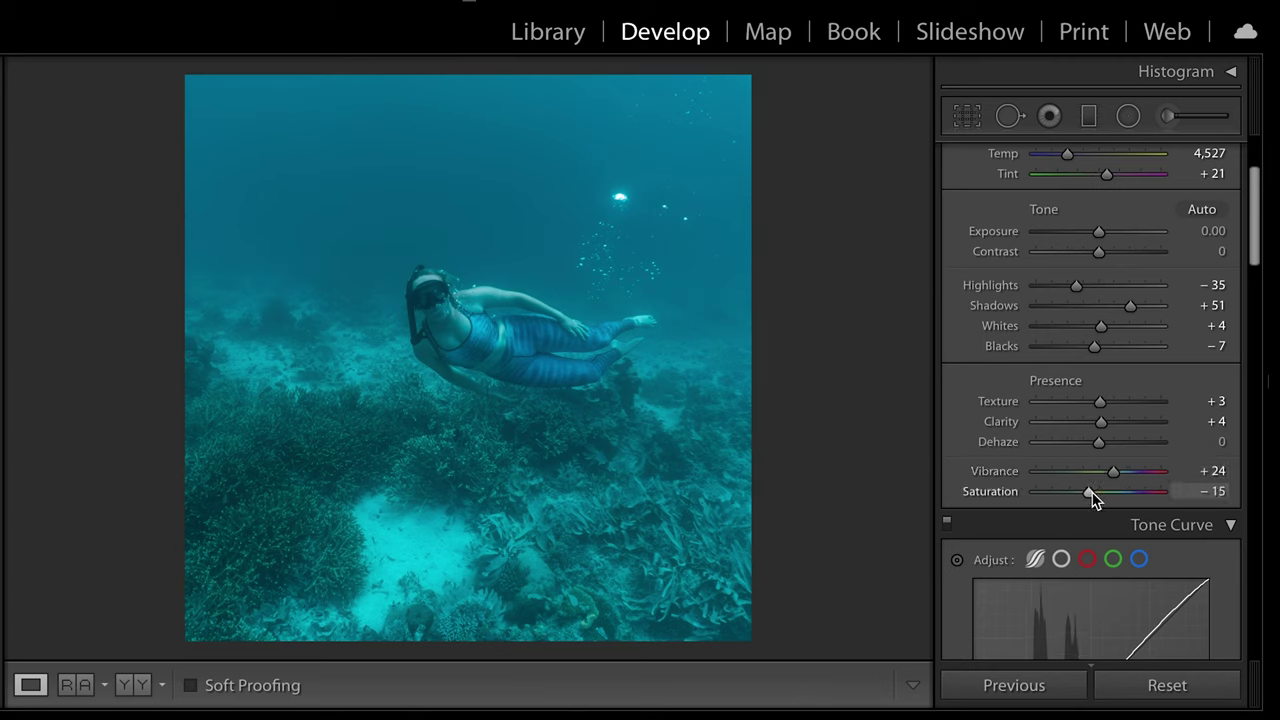
{"action": "scroll", "coordinate": [1092, 503], "scroll_direction": "up", "scroll_amount": 3}
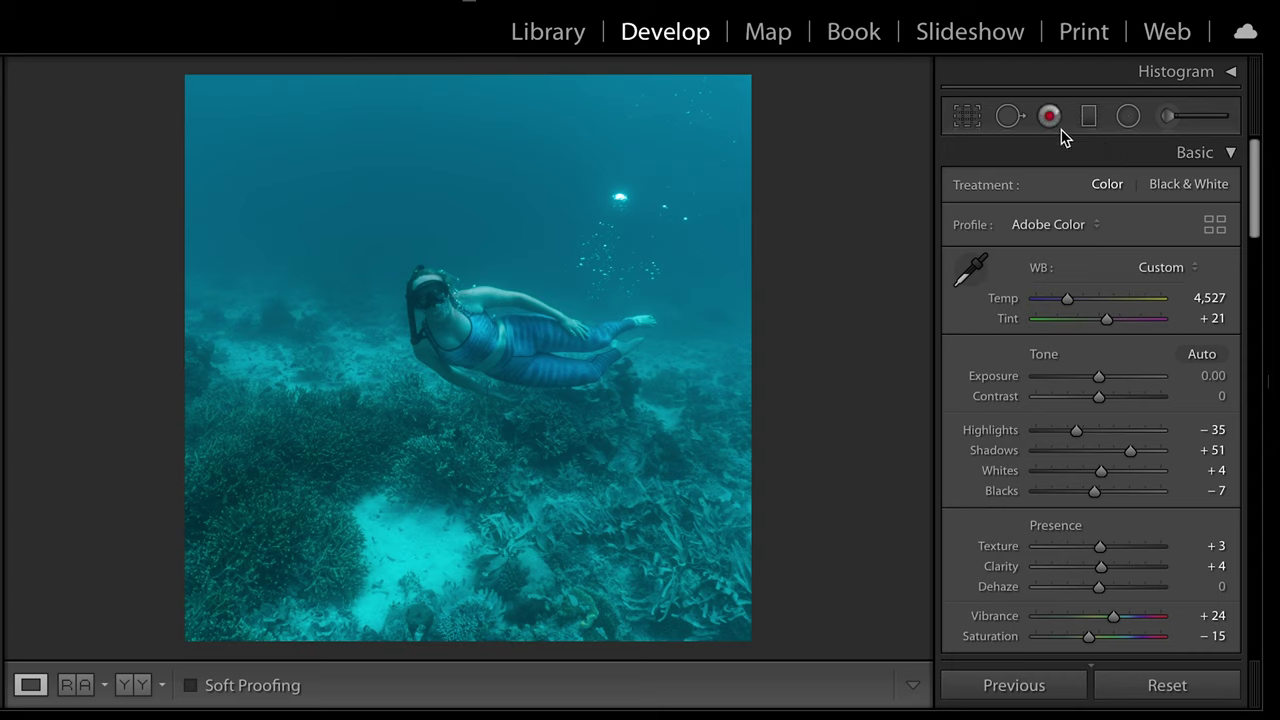
Draw a graduated filter in from the photo's right edge and check its mask overlay
{"action": "left_click", "coordinate": [1089, 117]}
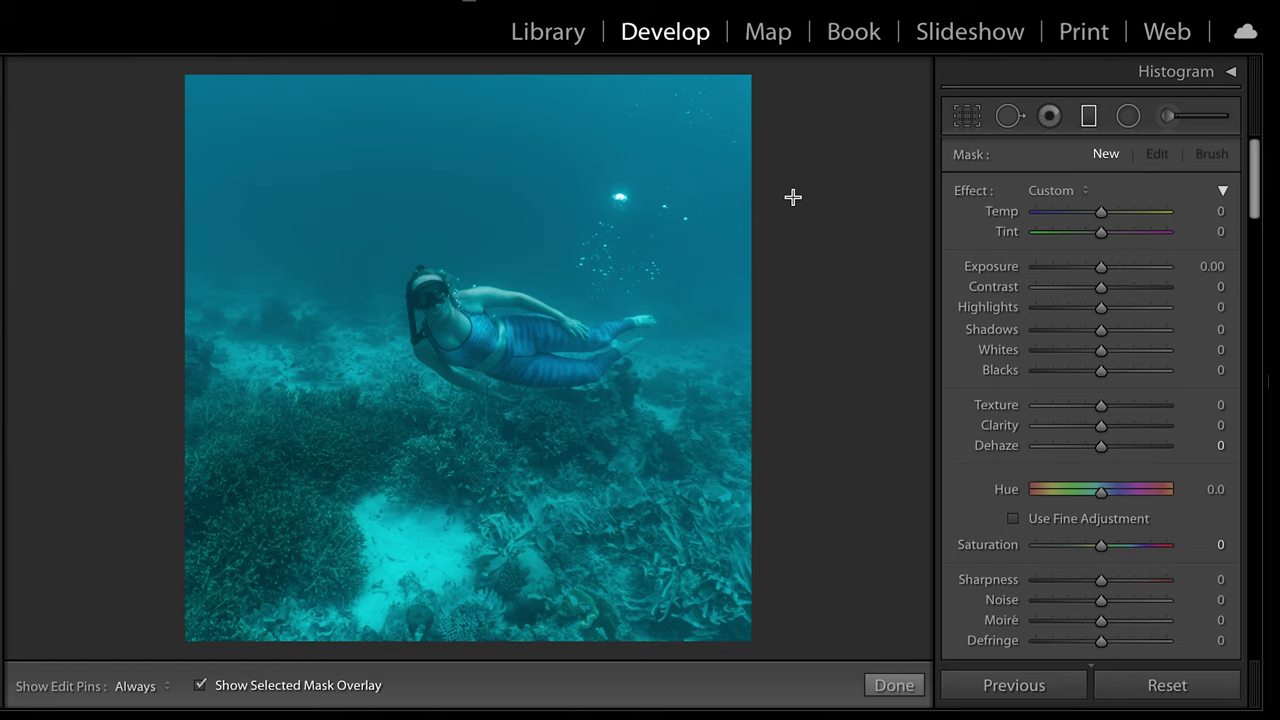
{"action": "left_click_drag", "start_coordinate": [792, 197], "coordinate": [376, 203]}
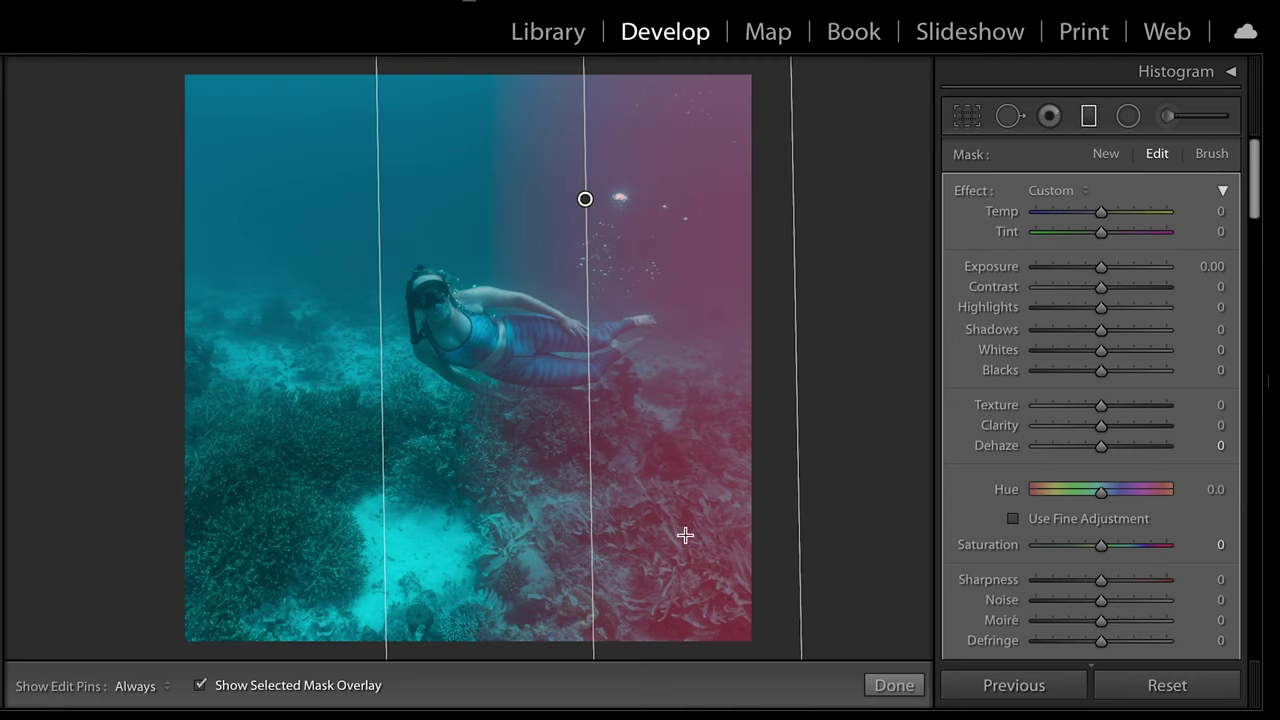
{"action": "left_click", "coordinate": [200, 686]}
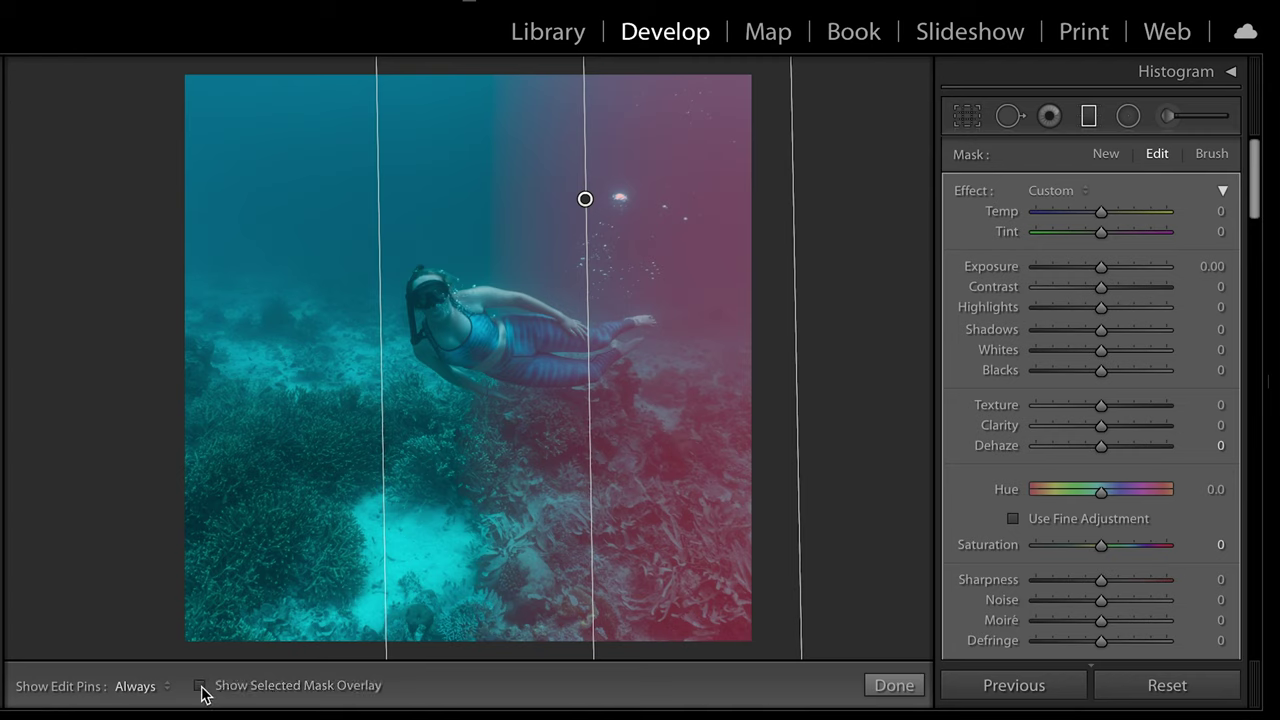
{"action": "left_click", "coordinate": [200, 686]}
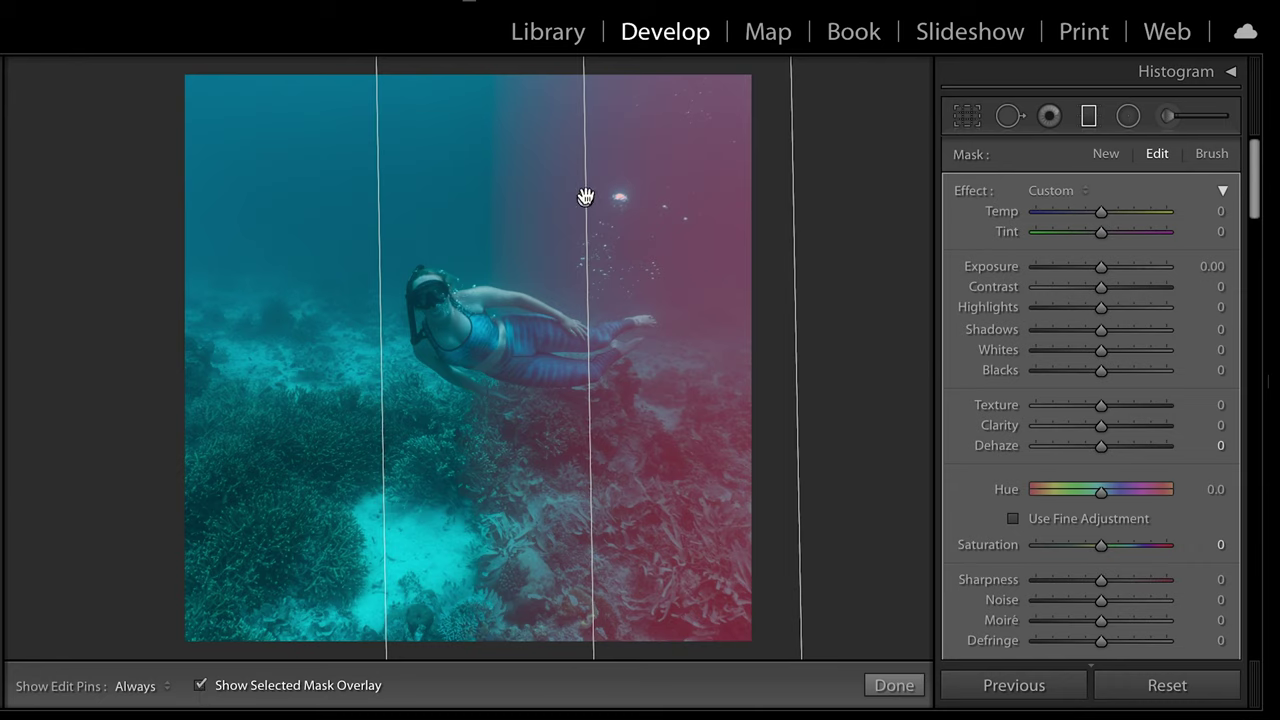
Reposition the filter and tune its transition width so it fades through the freediver's legs
{"action": "left_click_drag", "start_coordinate": [585, 199], "coordinate": [586, 313]}
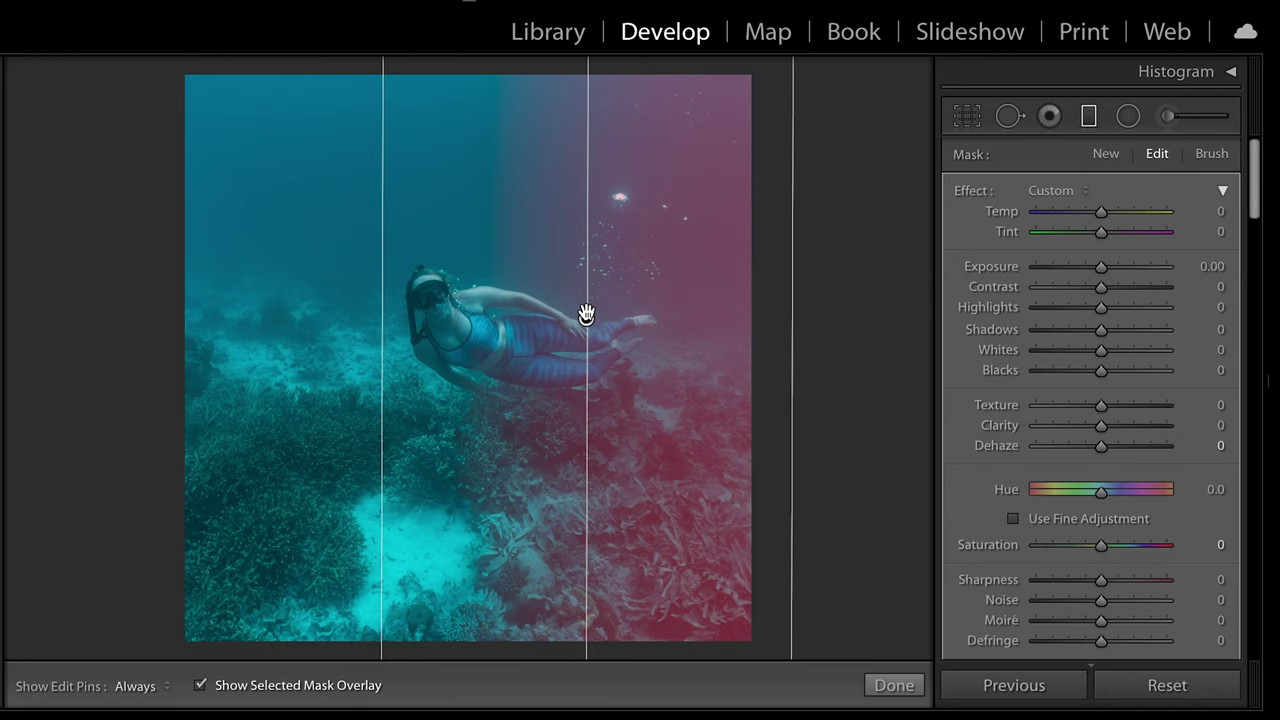
{"action": "left_click_drag", "start_coordinate": [586, 313], "coordinate": [585, 317]}
{"action": "left_click_drag", "start_coordinate": [377, 374], "coordinate": [179, 430]}
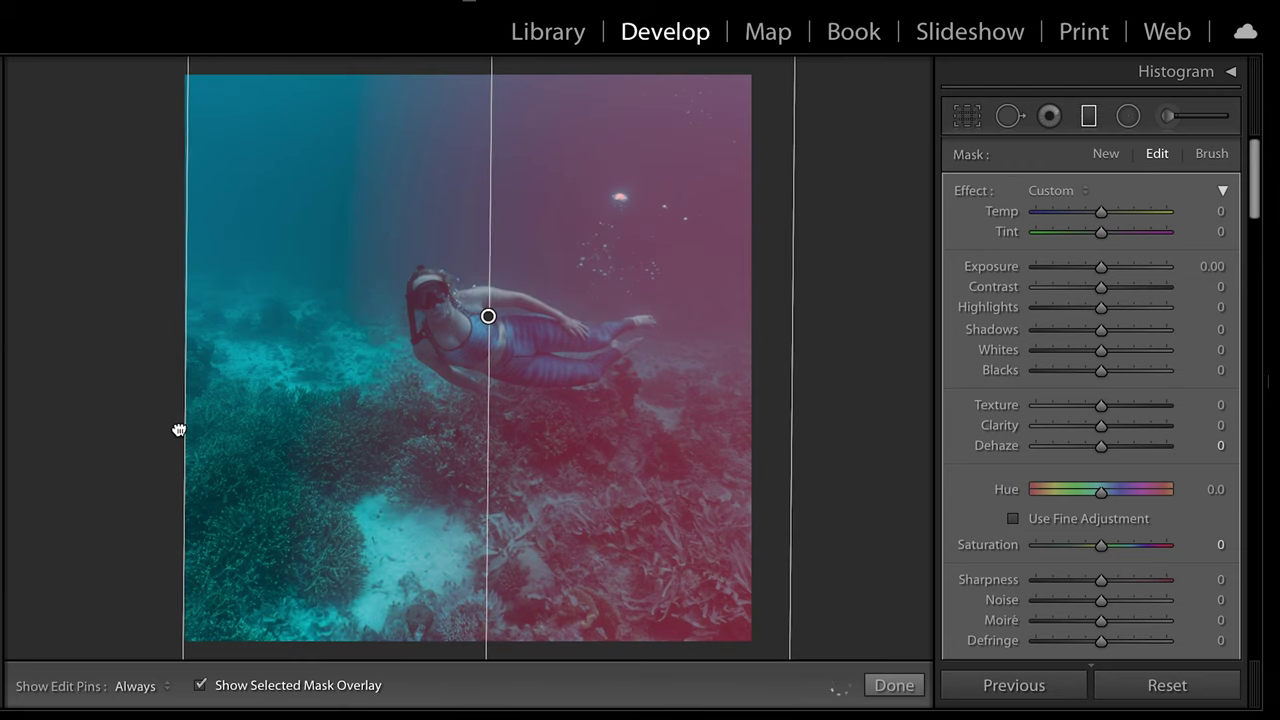
{"action": "left_click_drag", "start_coordinate": [489, 318], "coordinate": [546, 328]}
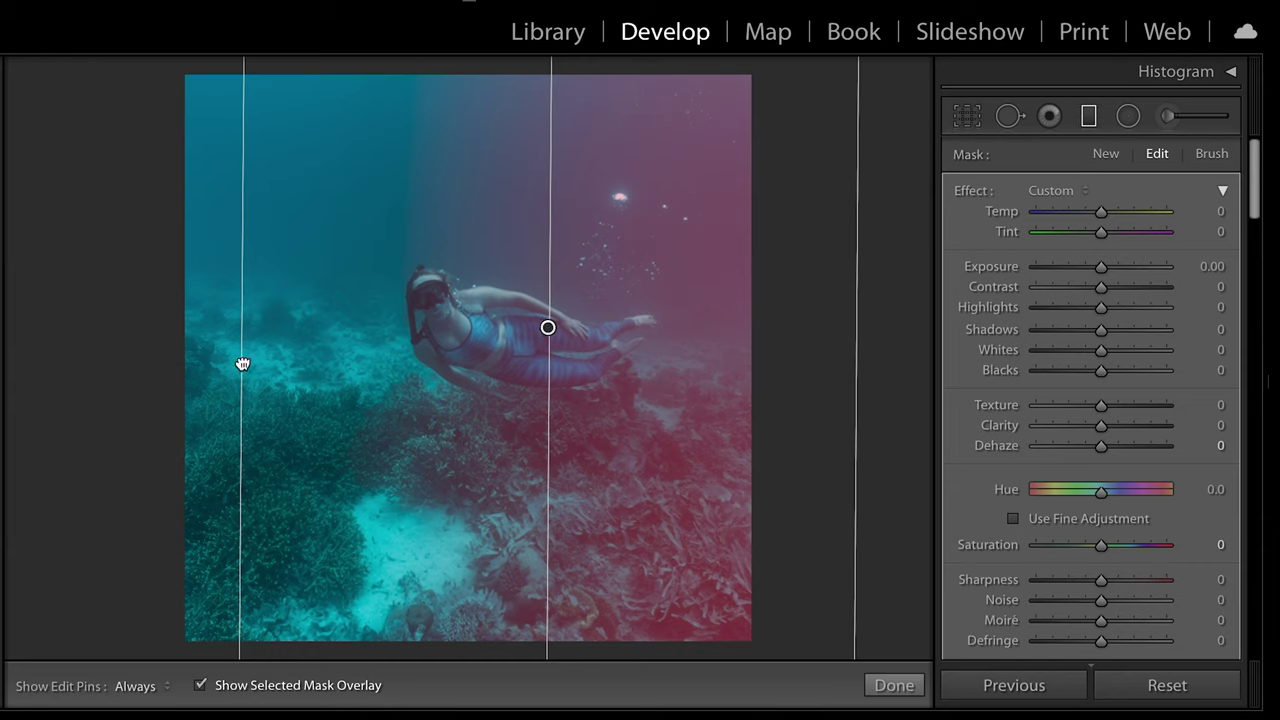
{"action": "left_click_drag", "start_coordinate": [240, 363], "coordinate": [634, 351]}
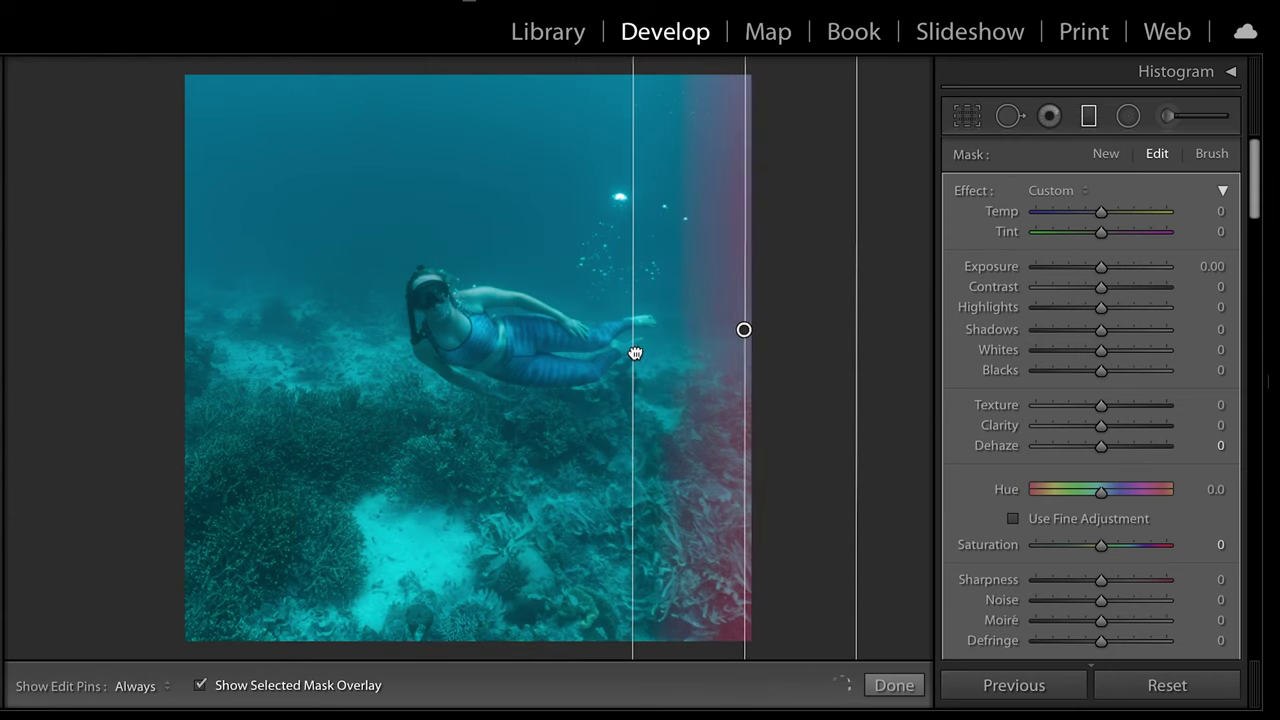
{"action": "left_click_drag", "start_coordinate": [743, 331], "coordinate": [638, 332]}
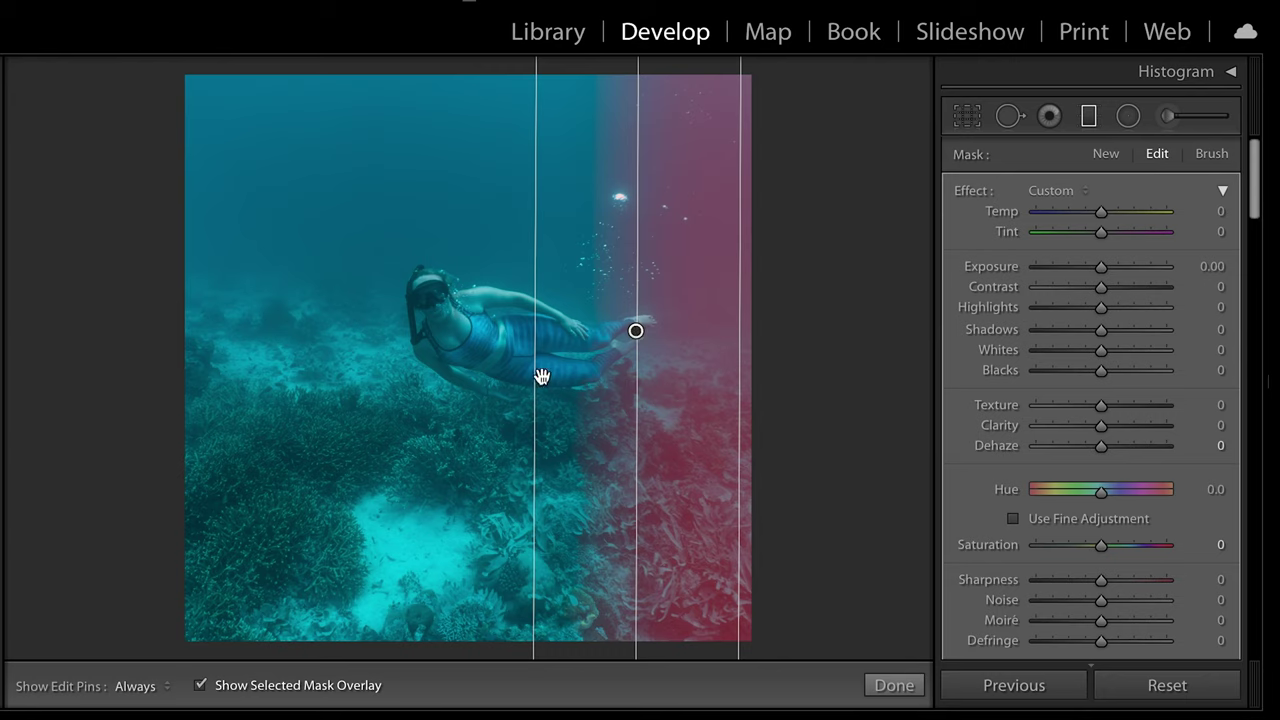
{"action": "left_click_drag", "start_coordinate": [534, 380], "coordinate": [323, 388]}
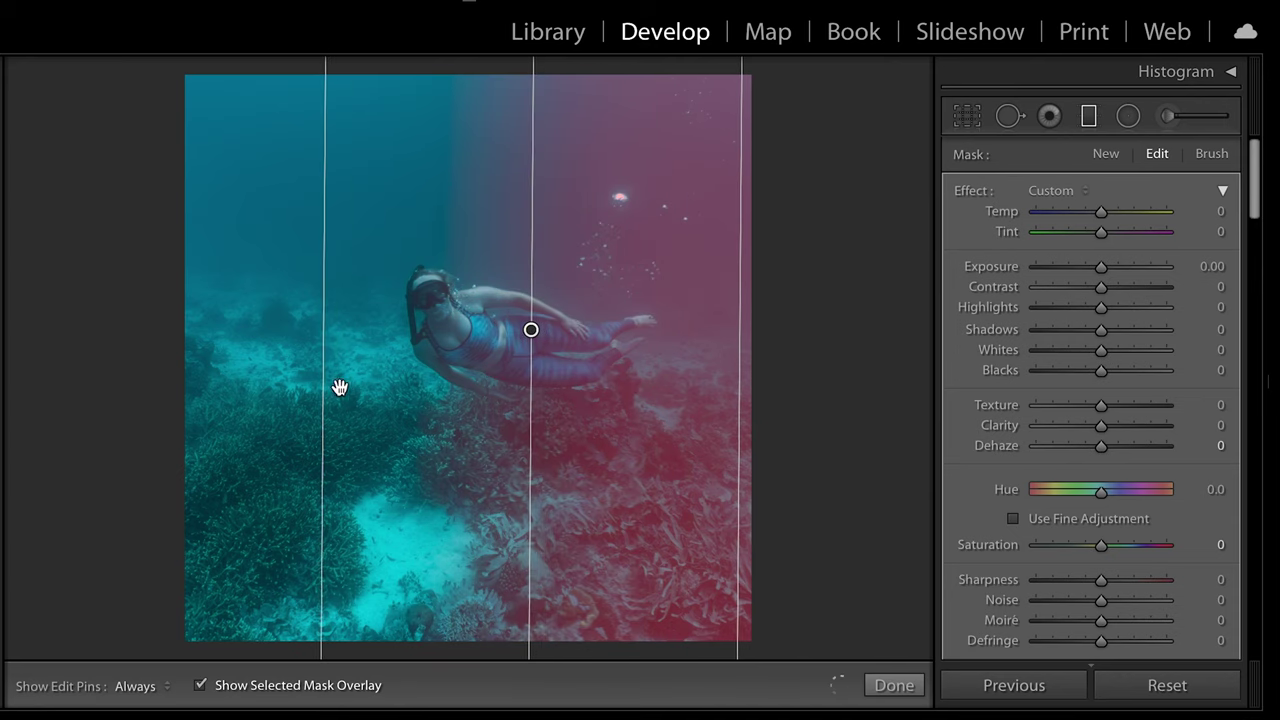
{"action": "left_click_drag", "start_coordinate": [530, 332], "coordinate": [594, 327]}
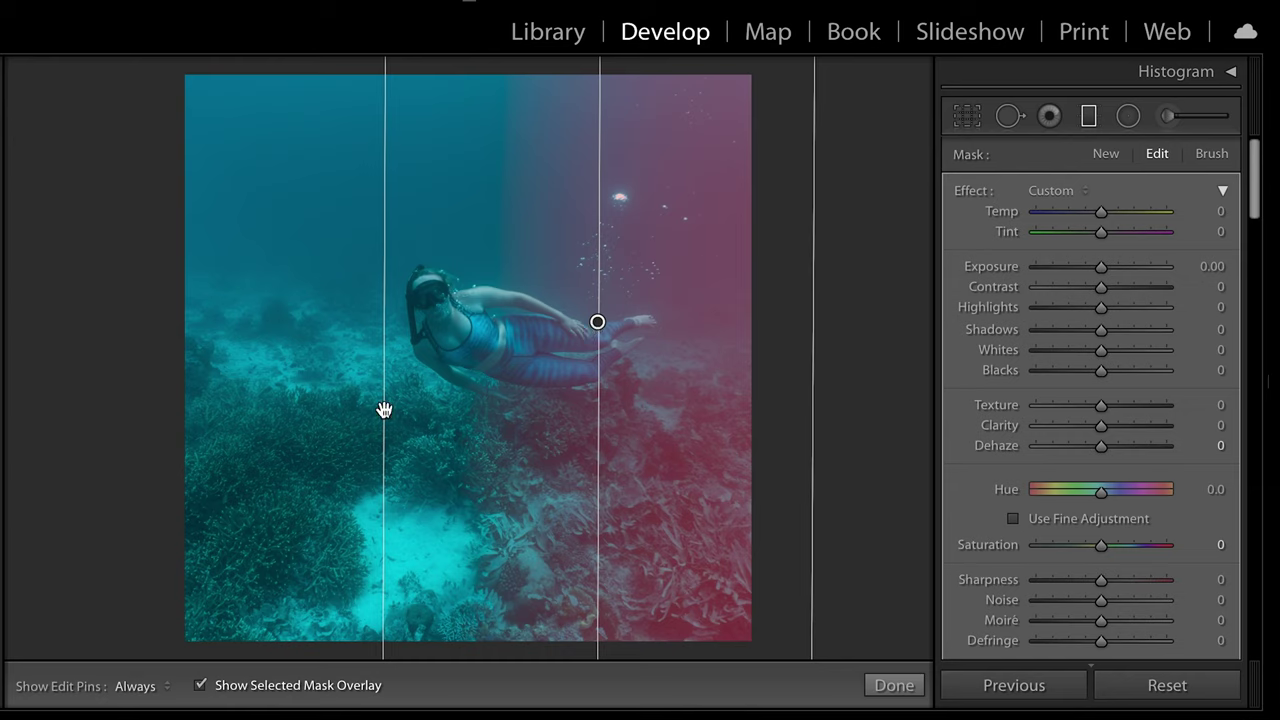
{"action": "left_click_drag", "start_coordinate": [386, 409], "coordinate": [352, 411]}
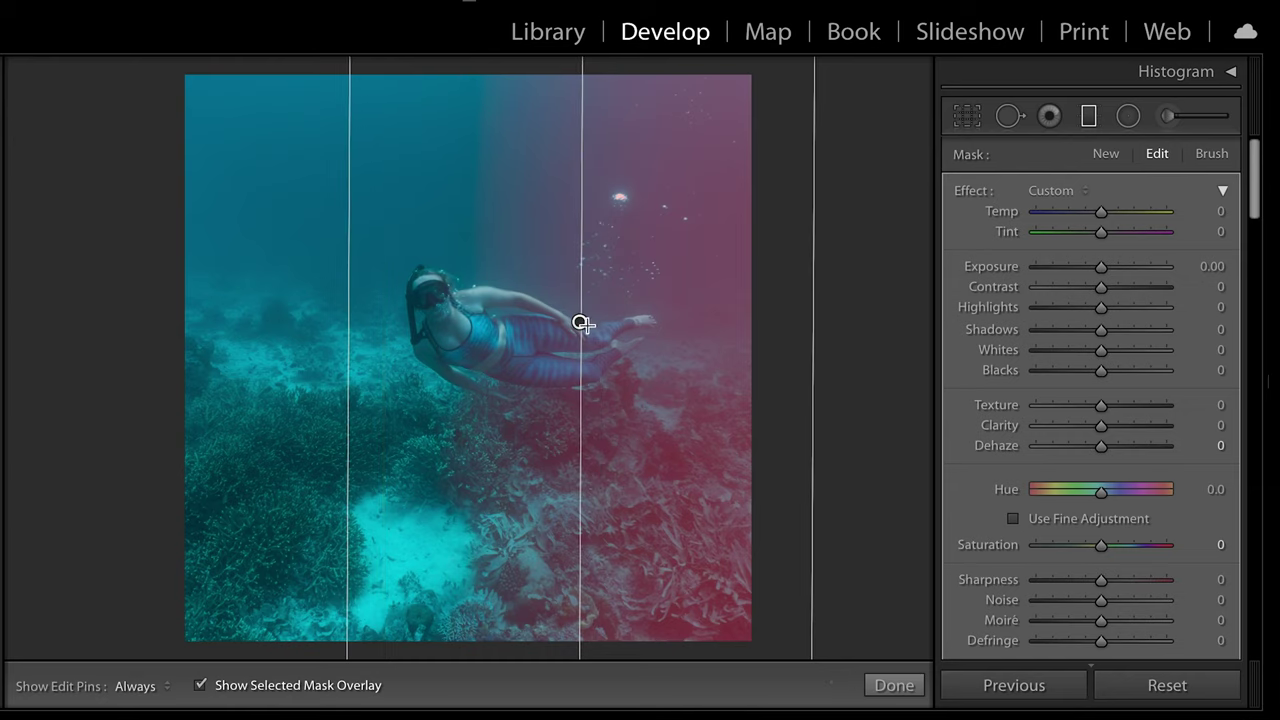
{"action": "mouse_move", "coordinate": [582, 322]}
{"action": "left_mouse_down"}
{"action": "mouse_move", "coordinate": [626, 321]}
{"action": "mouse_move", "coordinate": [597, 320]}
{"action": "left_mouse_up"}
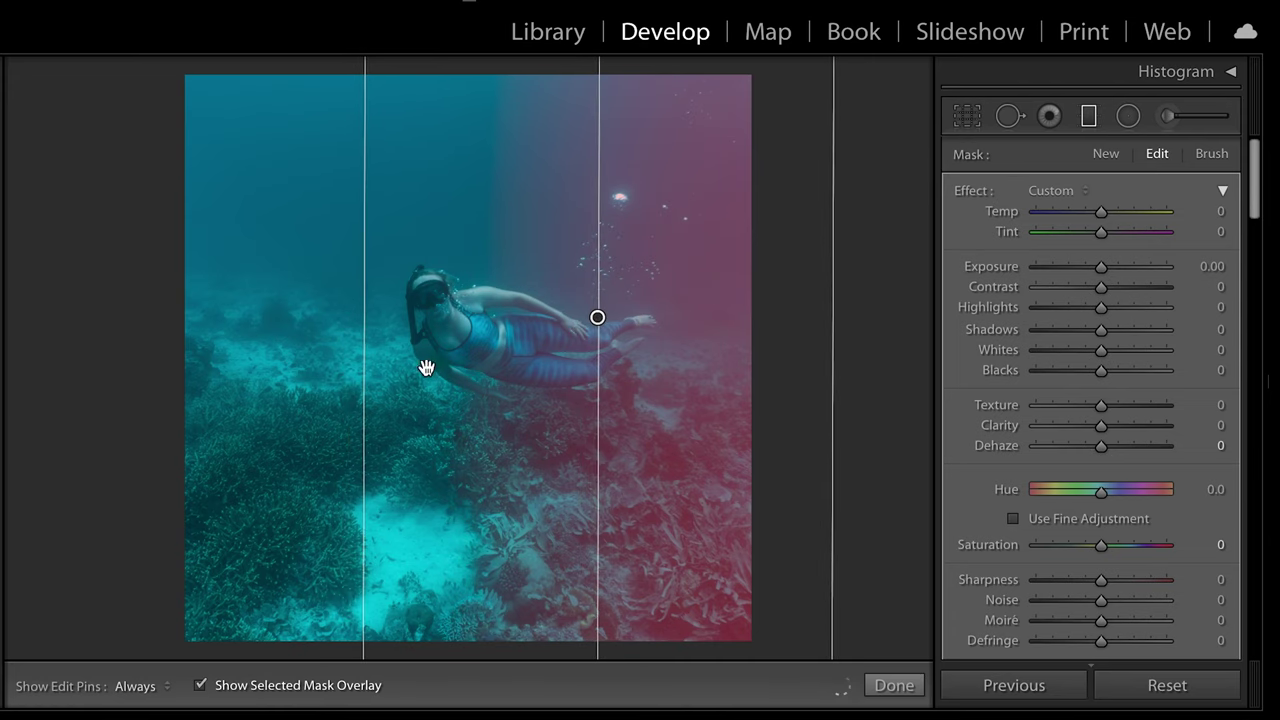
{"action": "left_click_drag", "start_coordinate": [363, 377], "coordinate": [342, 381]}
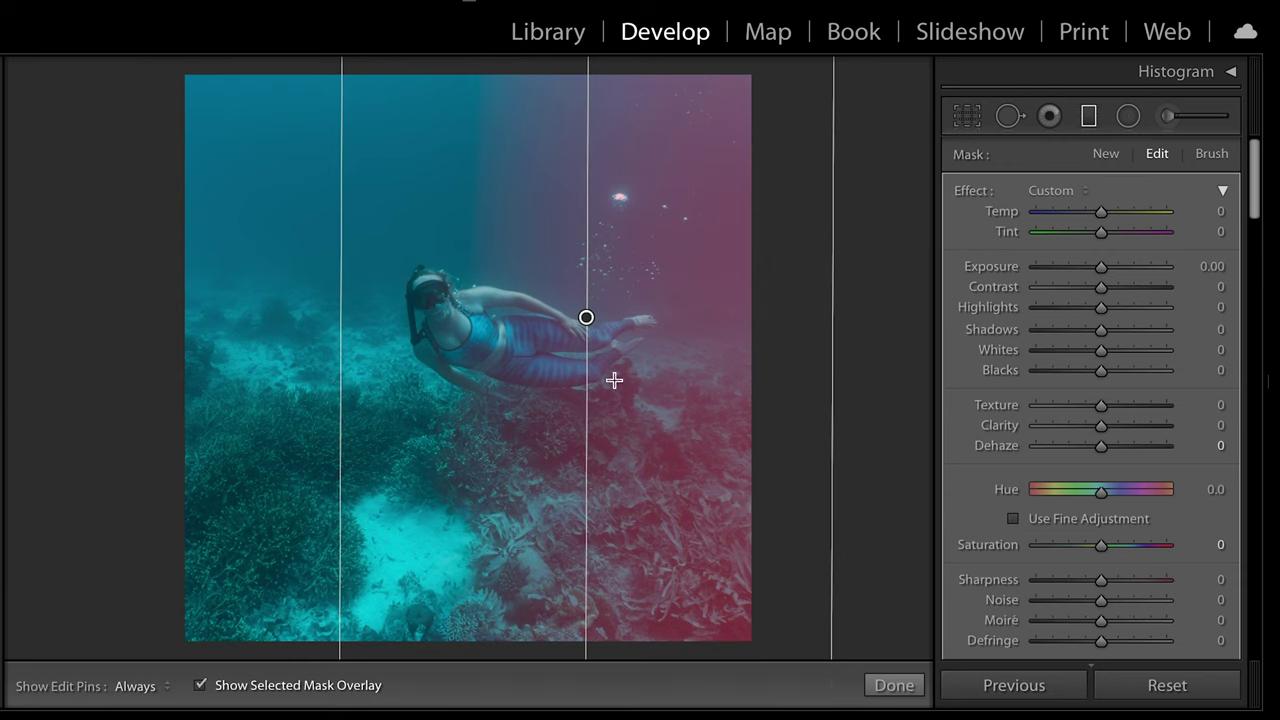
Give the right-side filter Exposure 1.25, Highlights 19, Whites 26, Texture 14, Clarity 21, Dehaze −26
{"action": "left_click", "coordinate": [201, 686]}
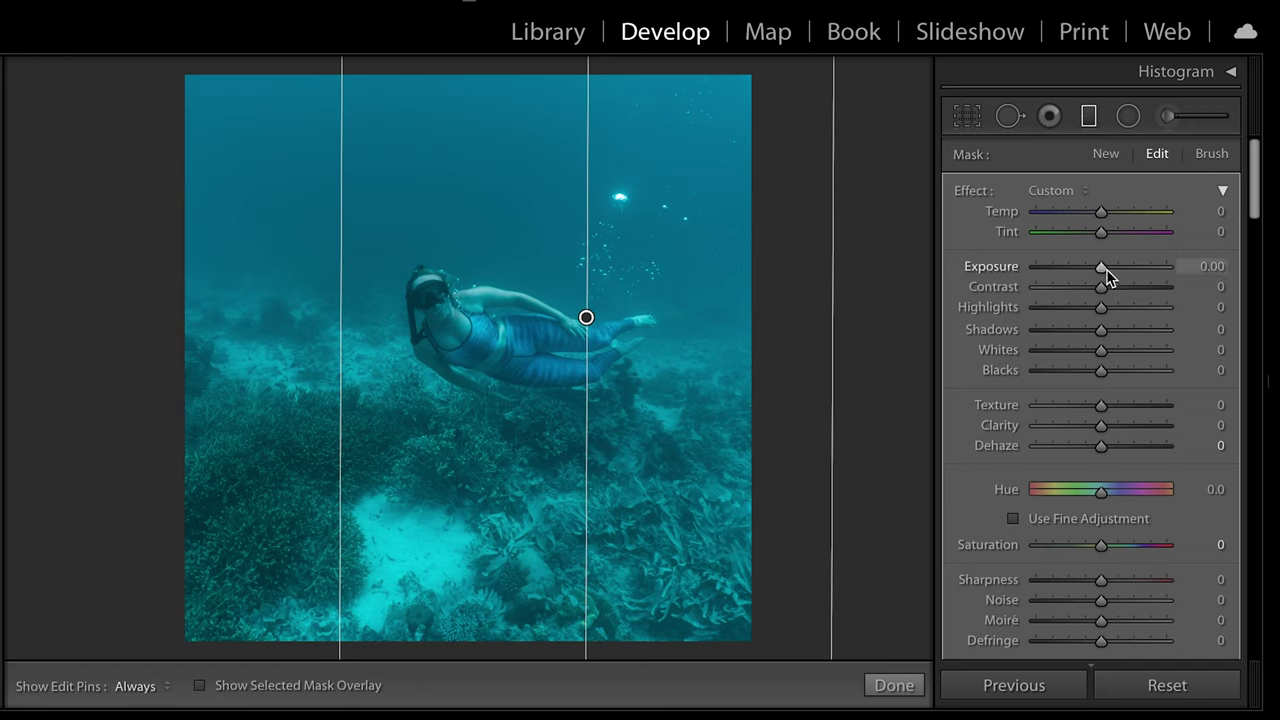
{"action": "left_click_drag", "start_coordinate": [1103, 276], "coordinate": [1125, 276]}
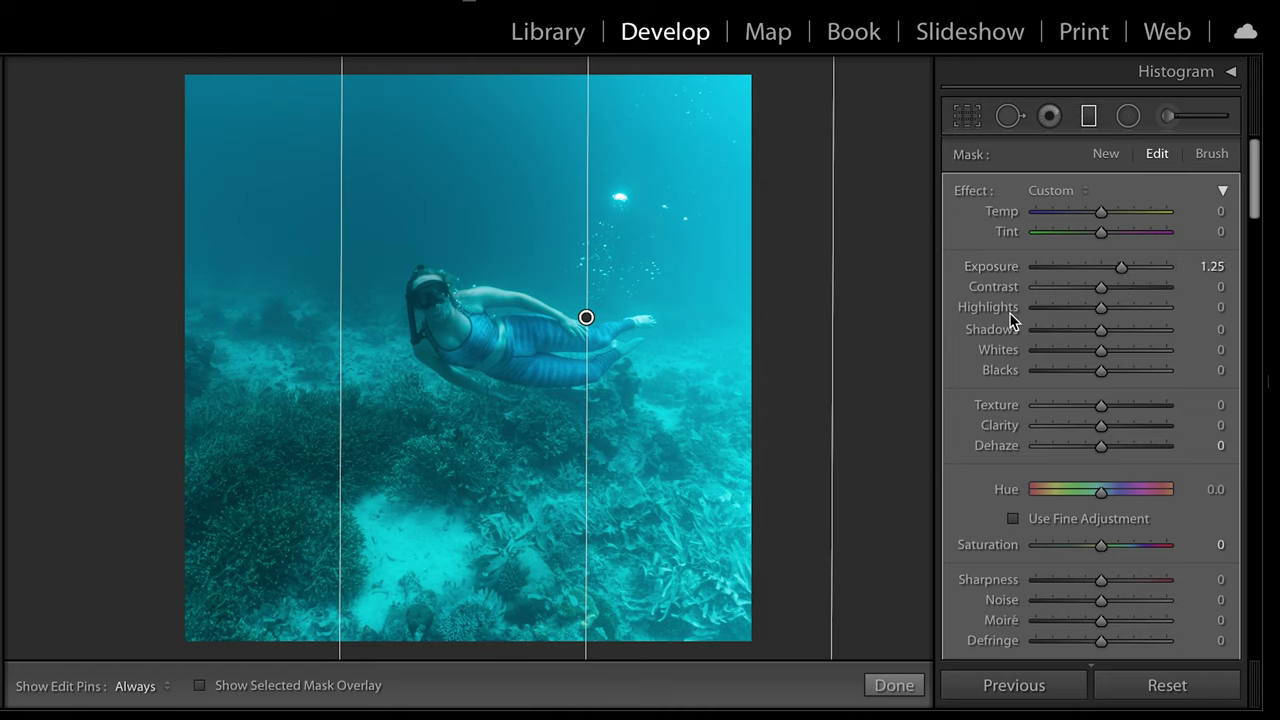
{"action": "left_click_drag", "start_coordinate": [1102, 309], "coordinate": [1120, 352]}
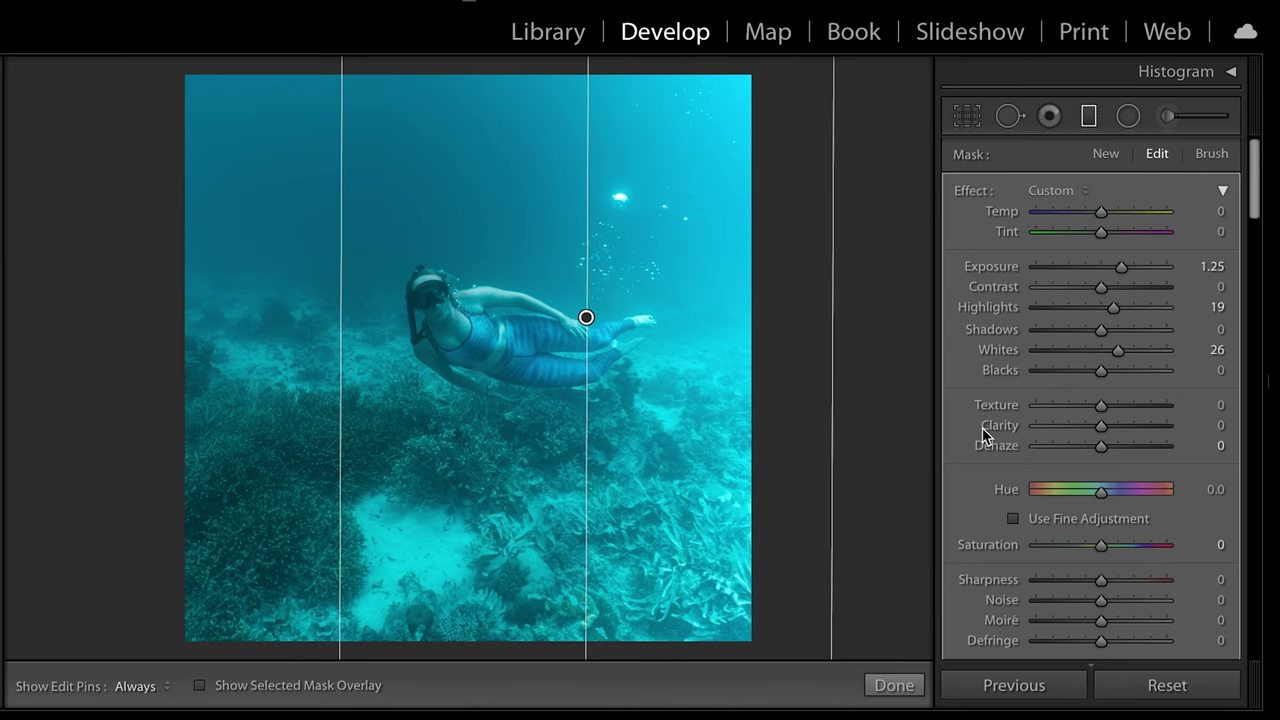
{"action": "left_click_drag", "start_coordinate": [1103, 447], "coordinate": [1008, 455]}
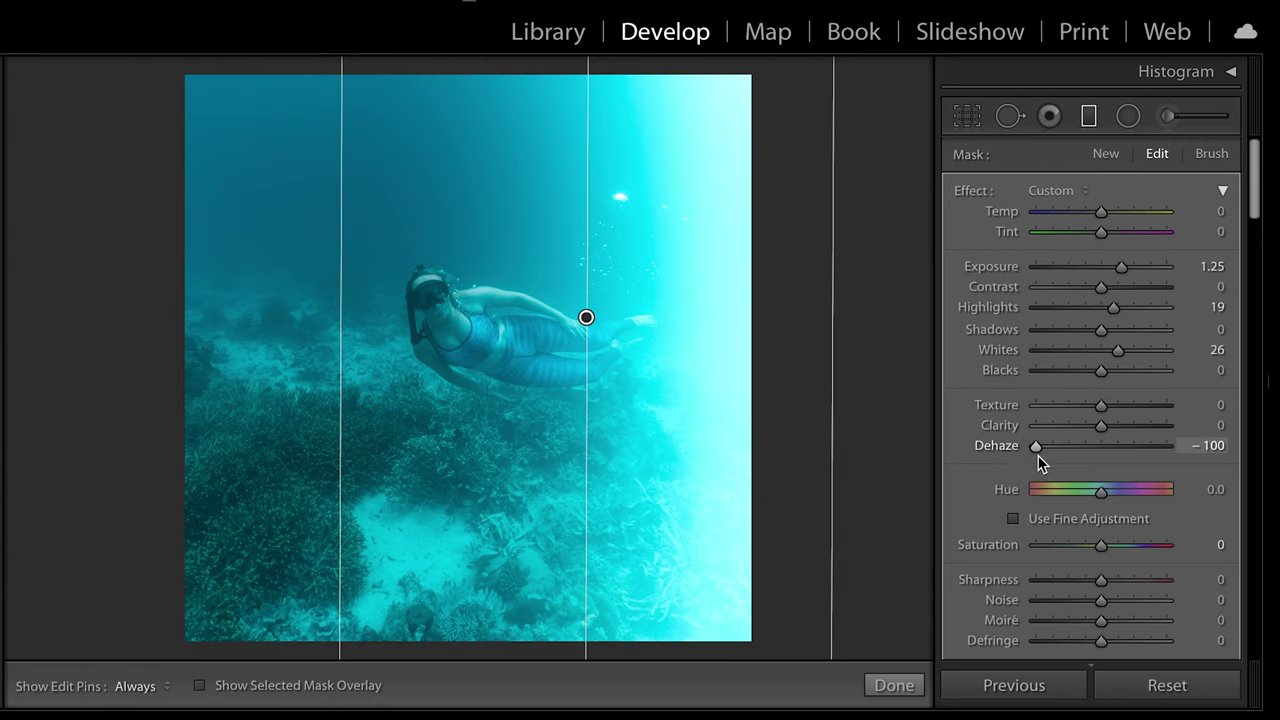
{"action": "left_click_drag", "start_coordinate": [1037, 452], "coordinate": [1113, 405]}
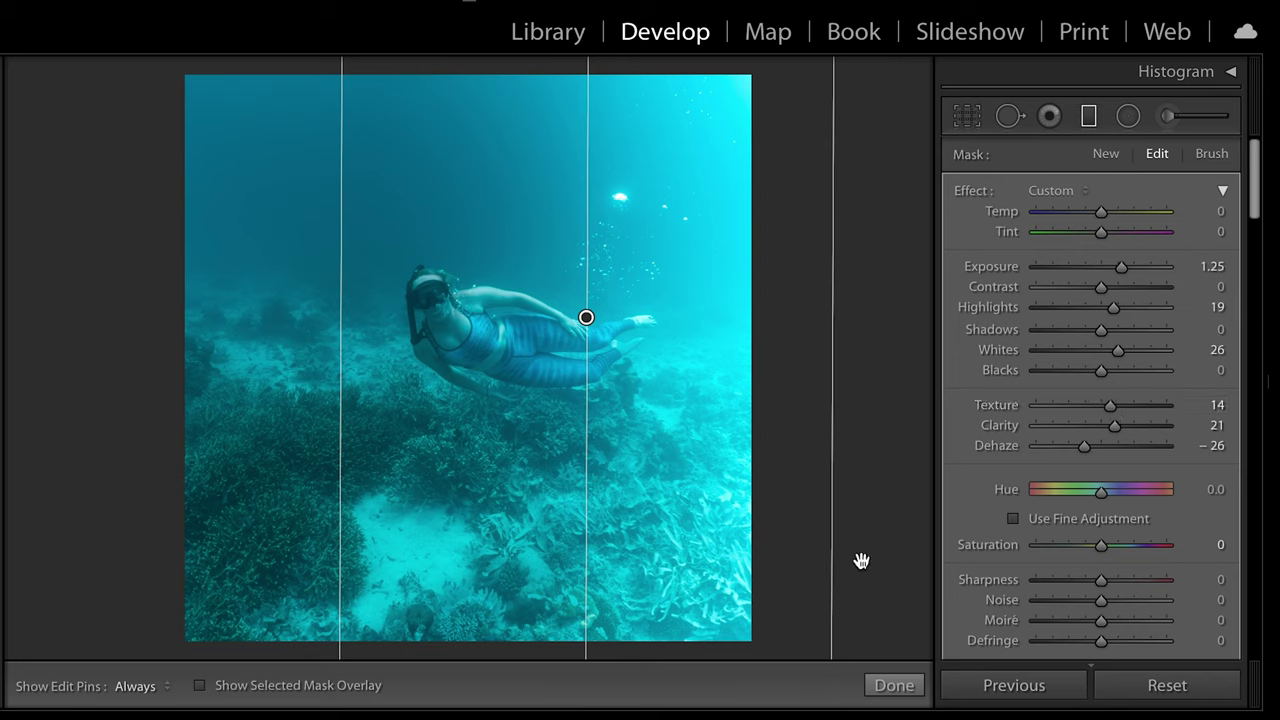
{"action": "left_click", "coordinate": [912, 690]}
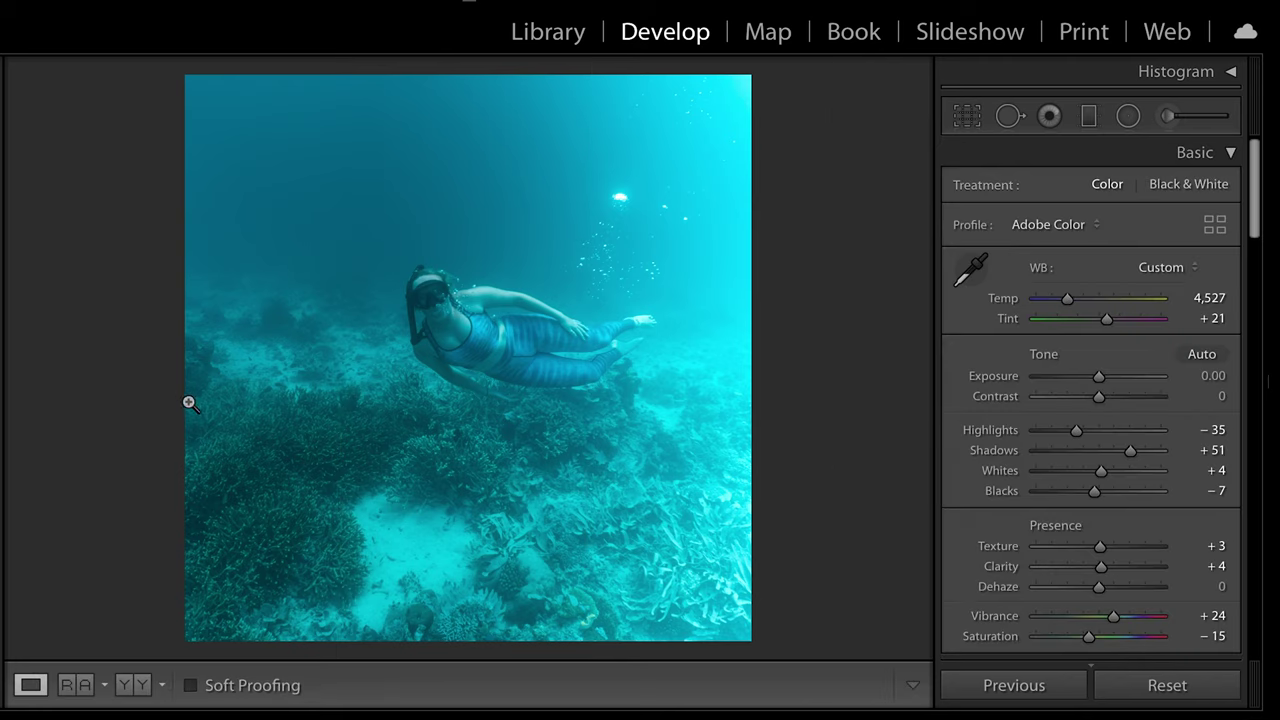
Draw a second filter from the left edge, rotate it vertical, and widen its transition
{"action": "left_click", "coordinate": [1094, 118]}
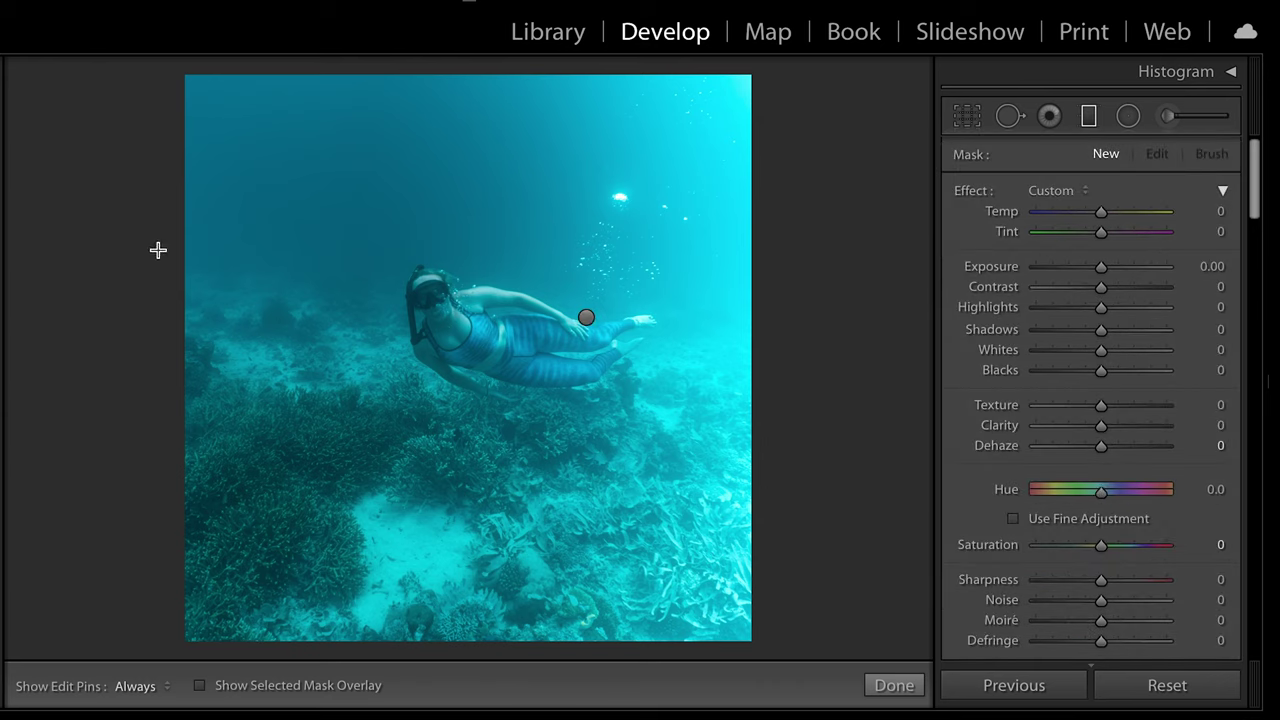
{"action": "left_click_drag", "start_coordinate": [158, 250], "coordinate": [631, 266]}
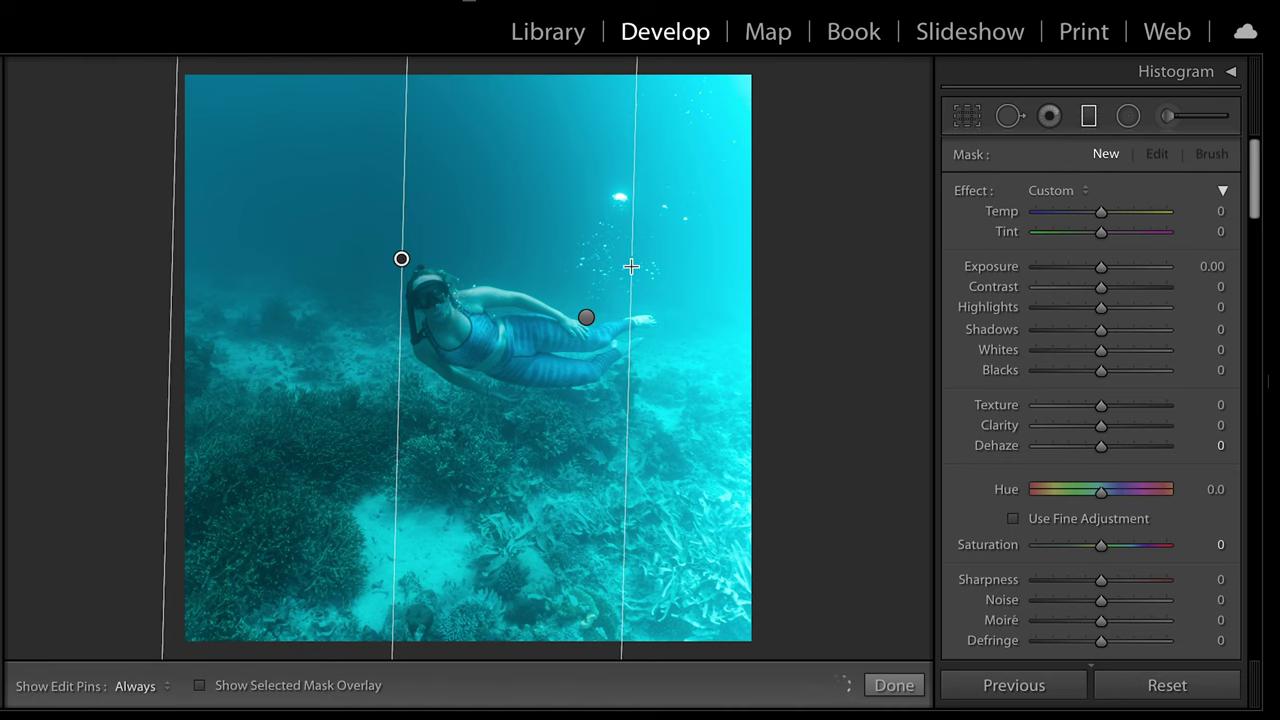
{"action": "left_click", "coordinate": [200, 686]}
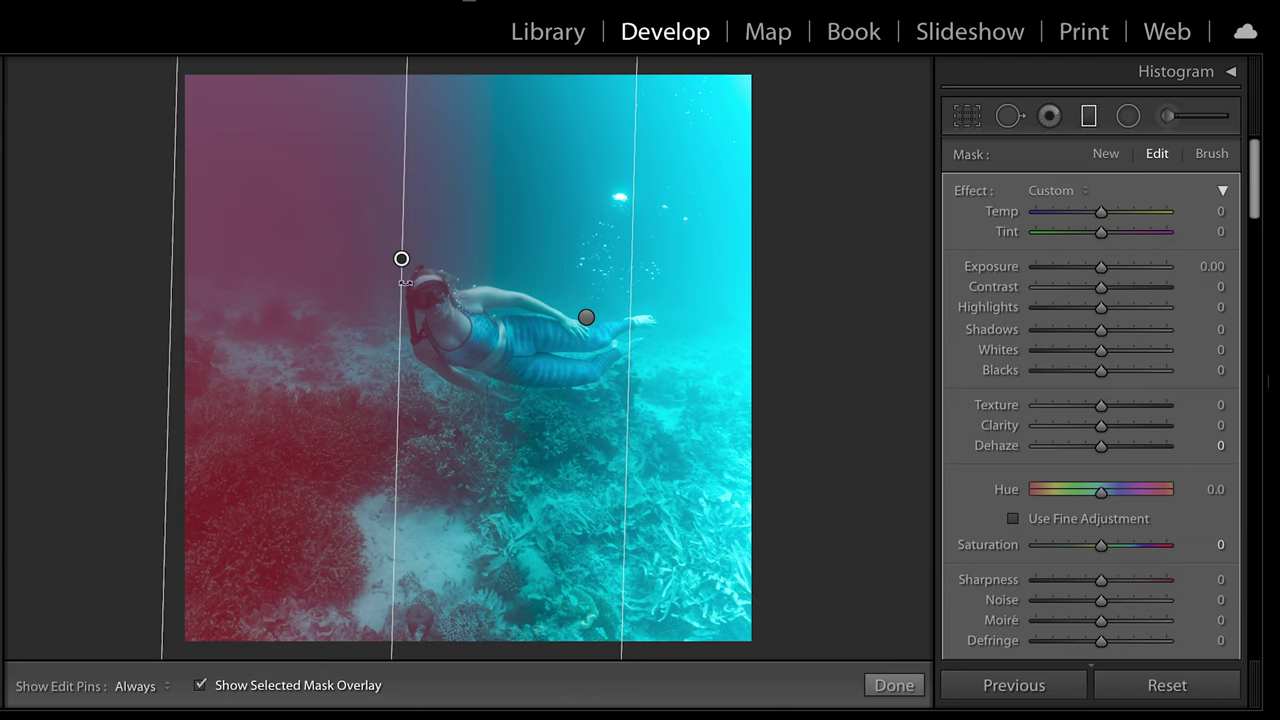
{"action": "left_click_drag", "start_coordinate": [403, 312], "coordinate": [404, 314]}
{"action": "left_click_drag", "start_coordinate": [400, 260], "coordinate": [314, 372]}
{"action": "left_click_drag", "start_coordinate": [547, 376], "coordinate": [651, 374]}
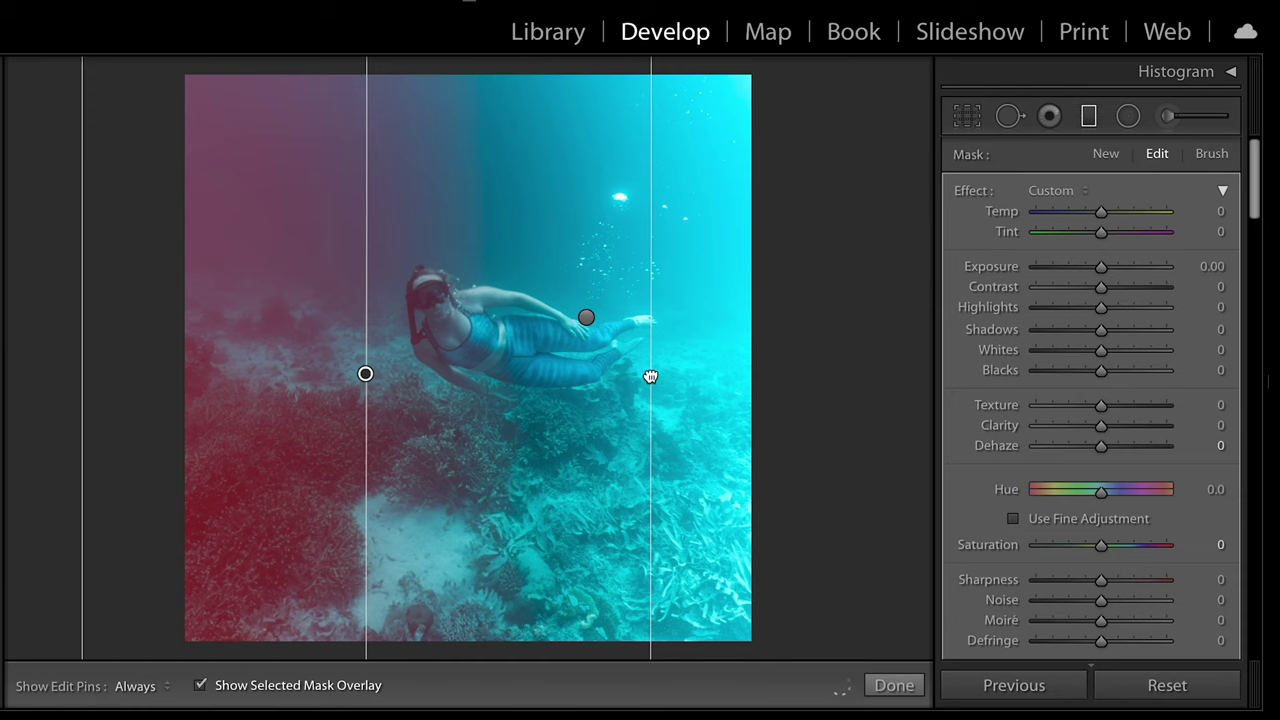
Set the left filter to Exposure −1.20, Shadows −32, Blacks −17, Texture 6, Clarity 2
{"action": "left_click", "coordinate": [201, 686]}
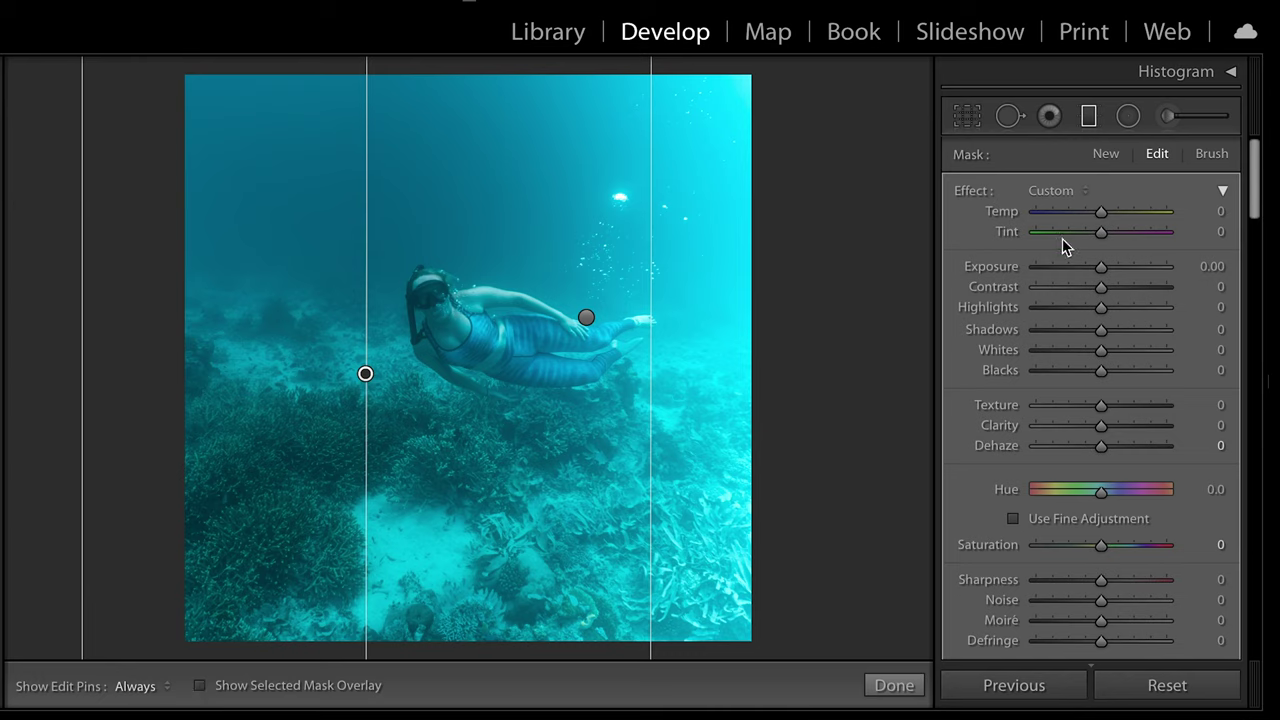
{"action": "left_click_drag", "start_coordinate": [1098, 269], "coordinate": [1079, 274]}
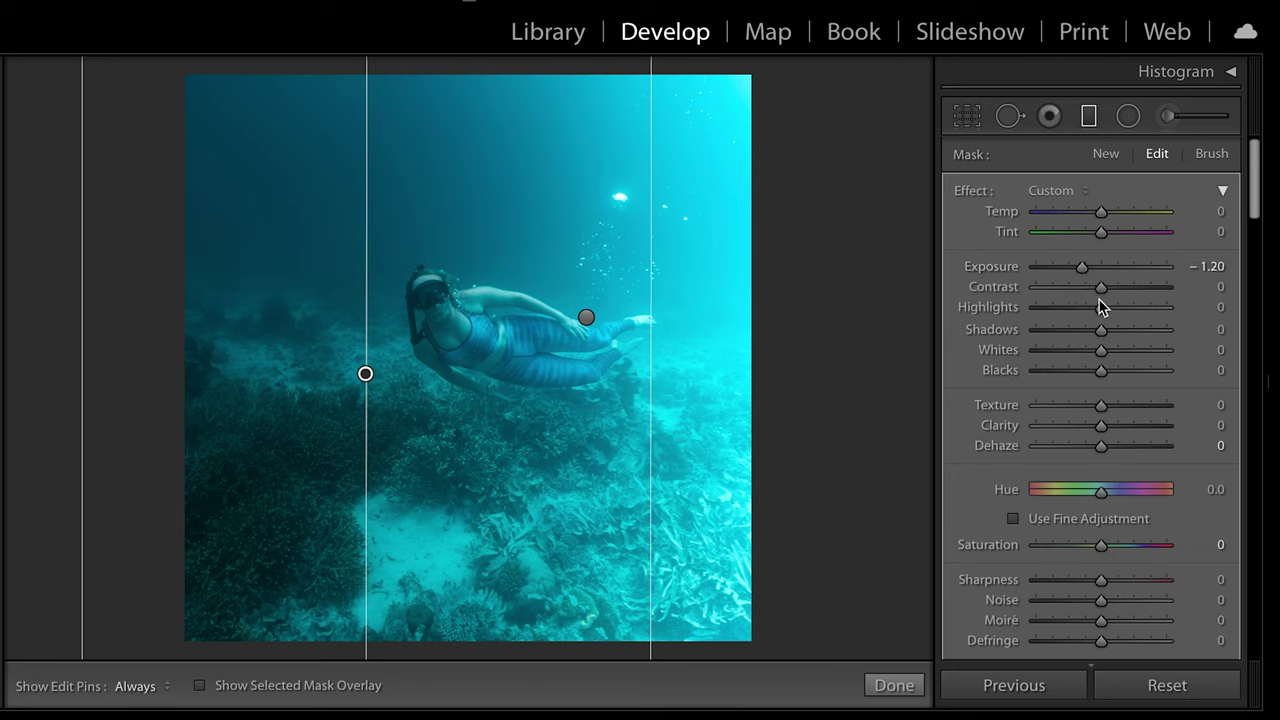
{"action": "left_click_drag", "start_coordinate": [1101, 330], "coordinate": [1091, 371]}
{"action": "left_click_drag", "start_coordinate": [1089, 379], "coordinate": [1087, 378]}
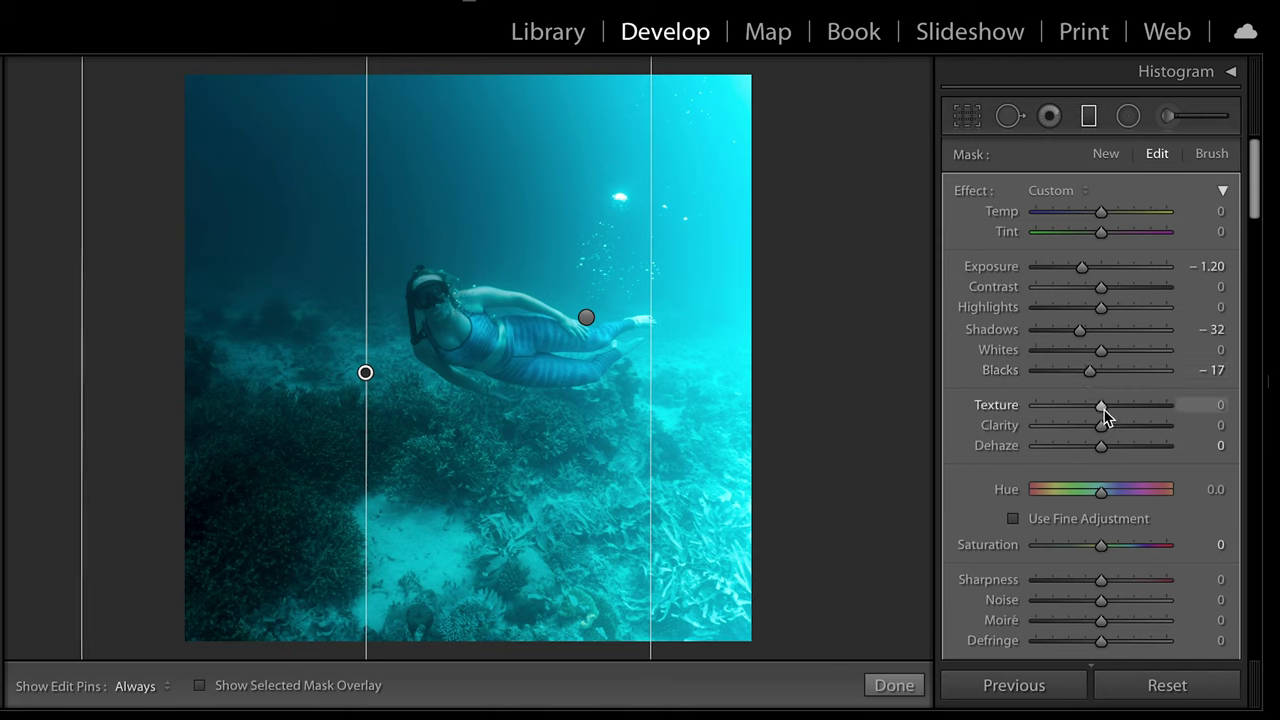
{"action": "left_click_drag", "start_coordinate": [1102, 406], "coordinate": [1108, 415]}
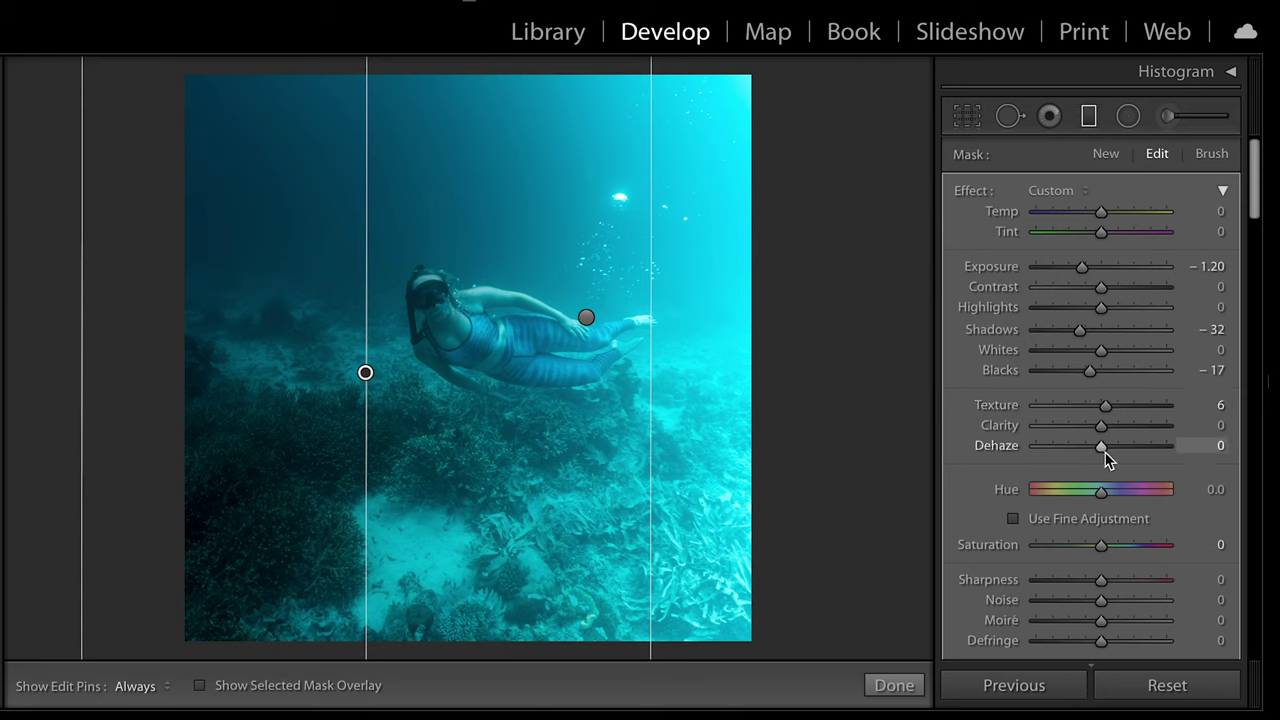
{"action": "left_click_drag", "start_coordinate": [1101, 430], "coordinate": [1102, 430]}
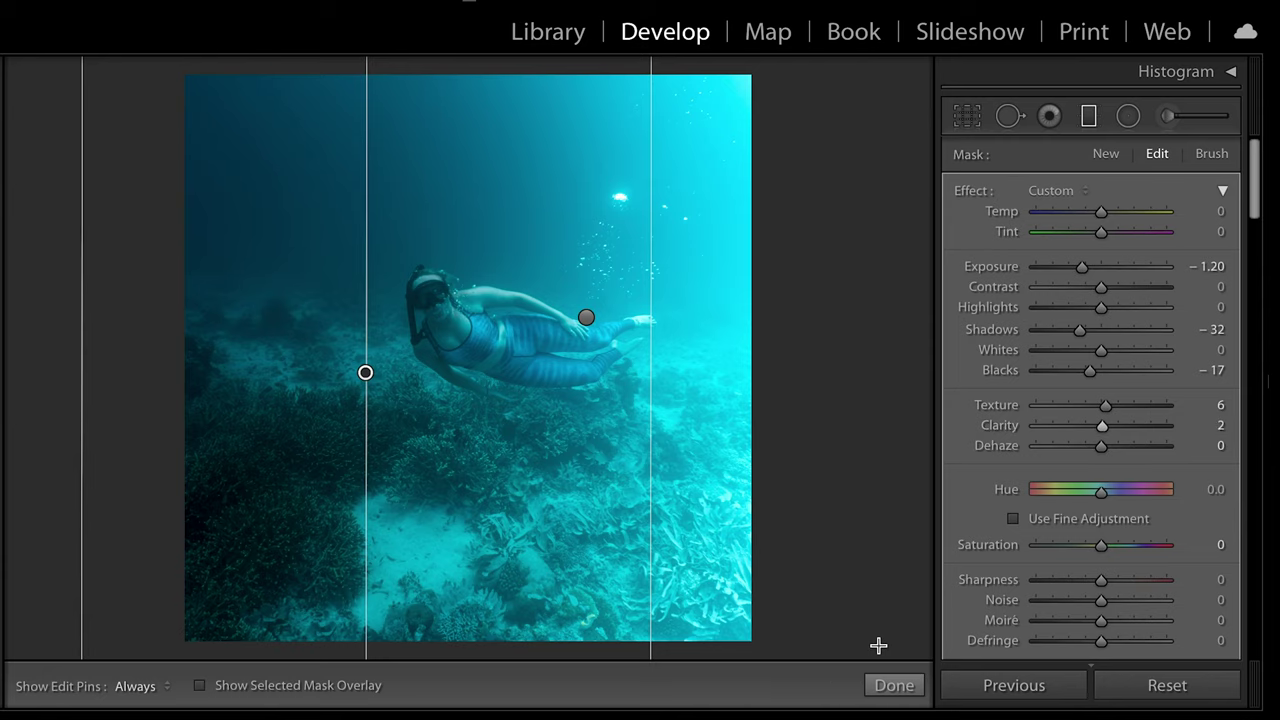
{"action": "left_click", "coordinate": [891, 686]}
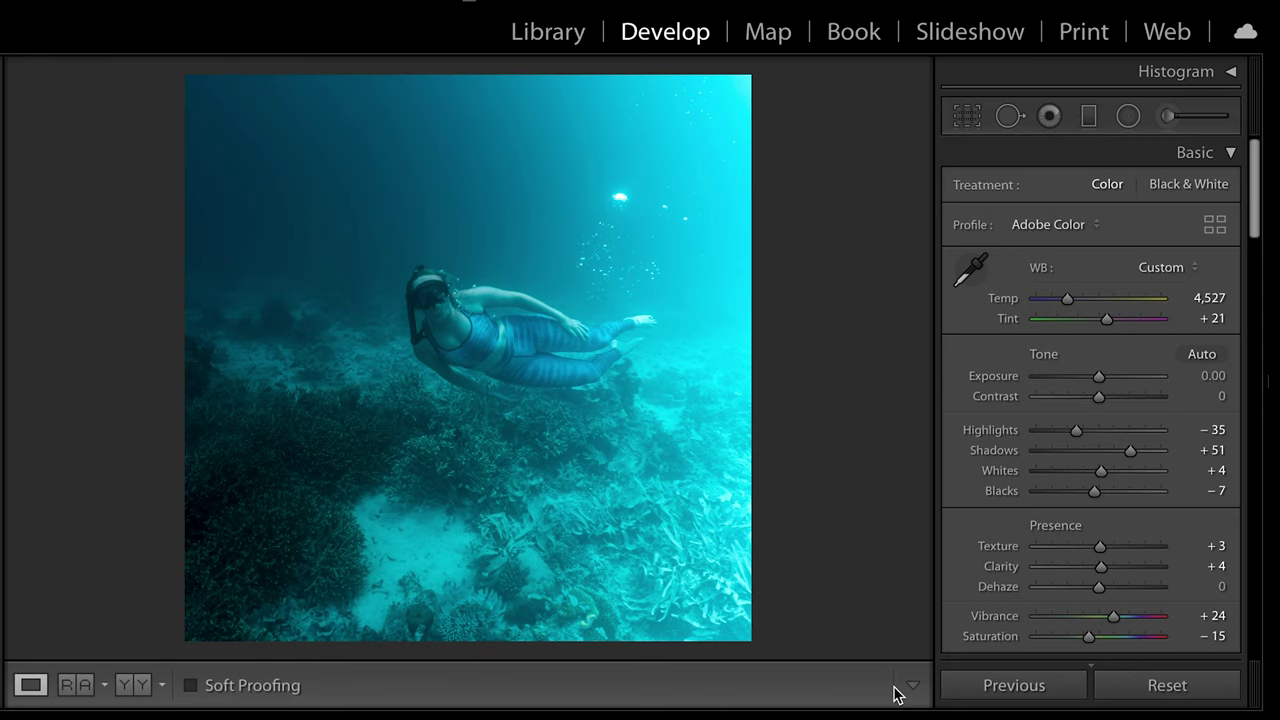
Raise the Aqua hue in HSL/Color from +30 to +40
{"action": "scroll", "coordinate": [1134, 363], "scroll_direction": "down", "scroll_amount": 5}
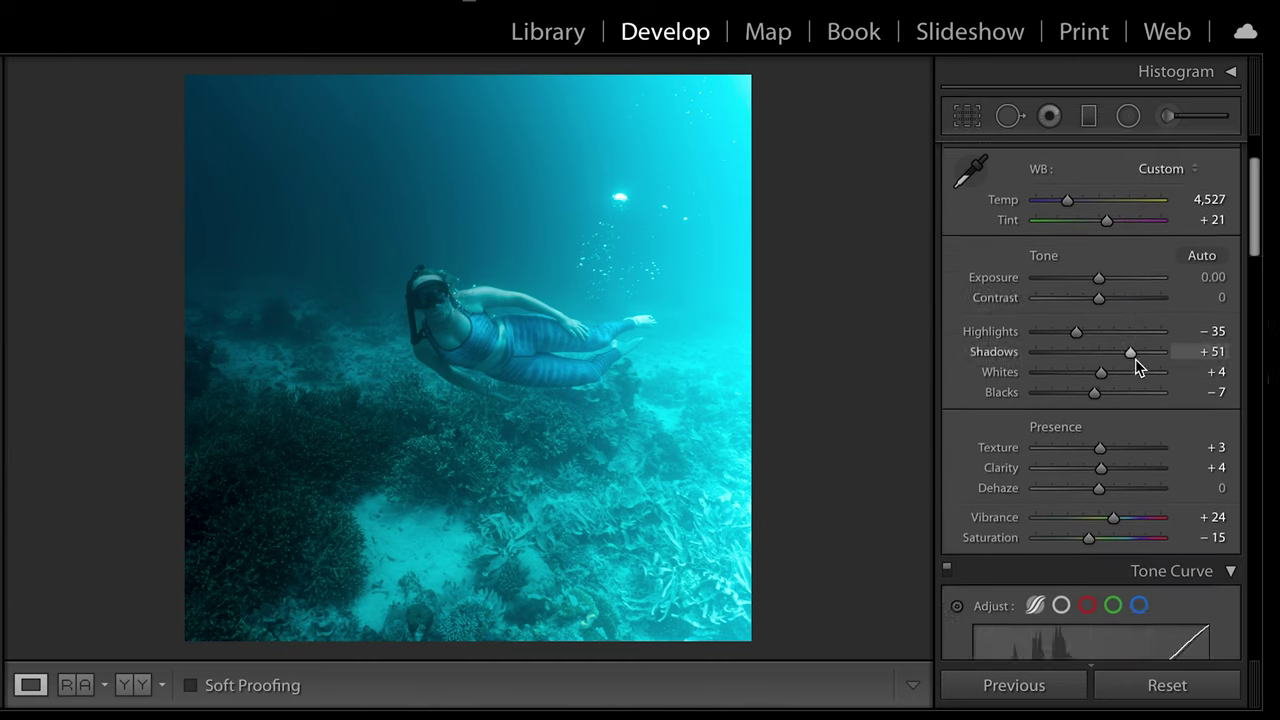
{"action": "scroll", "coordinate": [1138, 363], "scroll_direction": "down", "scroll_amount": 6}
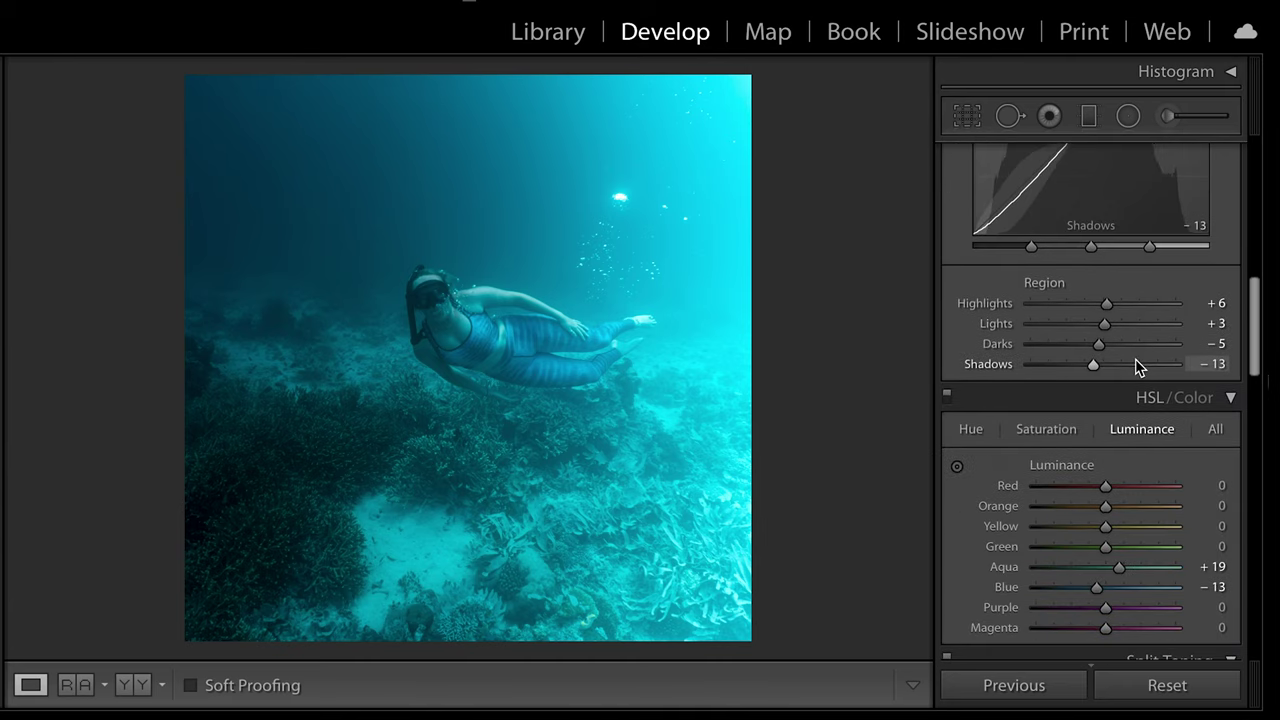
{"action": "scroll", "coordinate": [1138, 365], "scroll_direction": "down", "scroll_amount": 1}
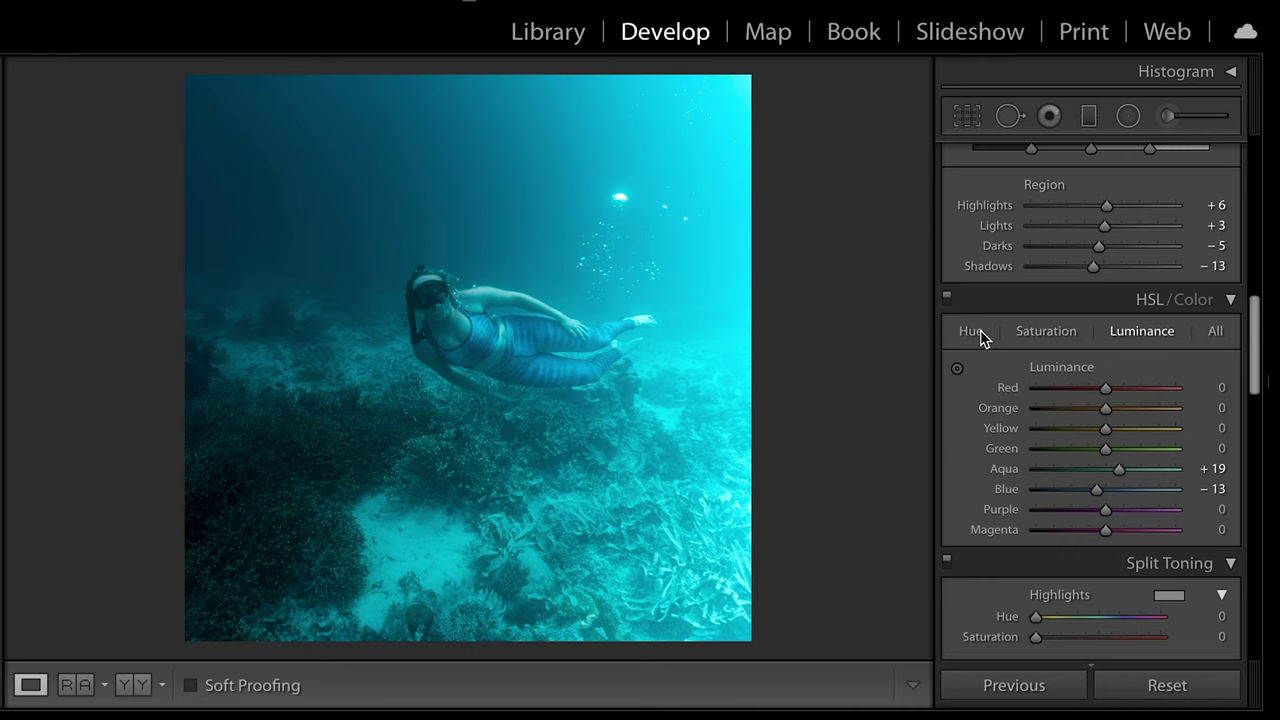
{"action": "left_click", "coordinate": [978, 336]}
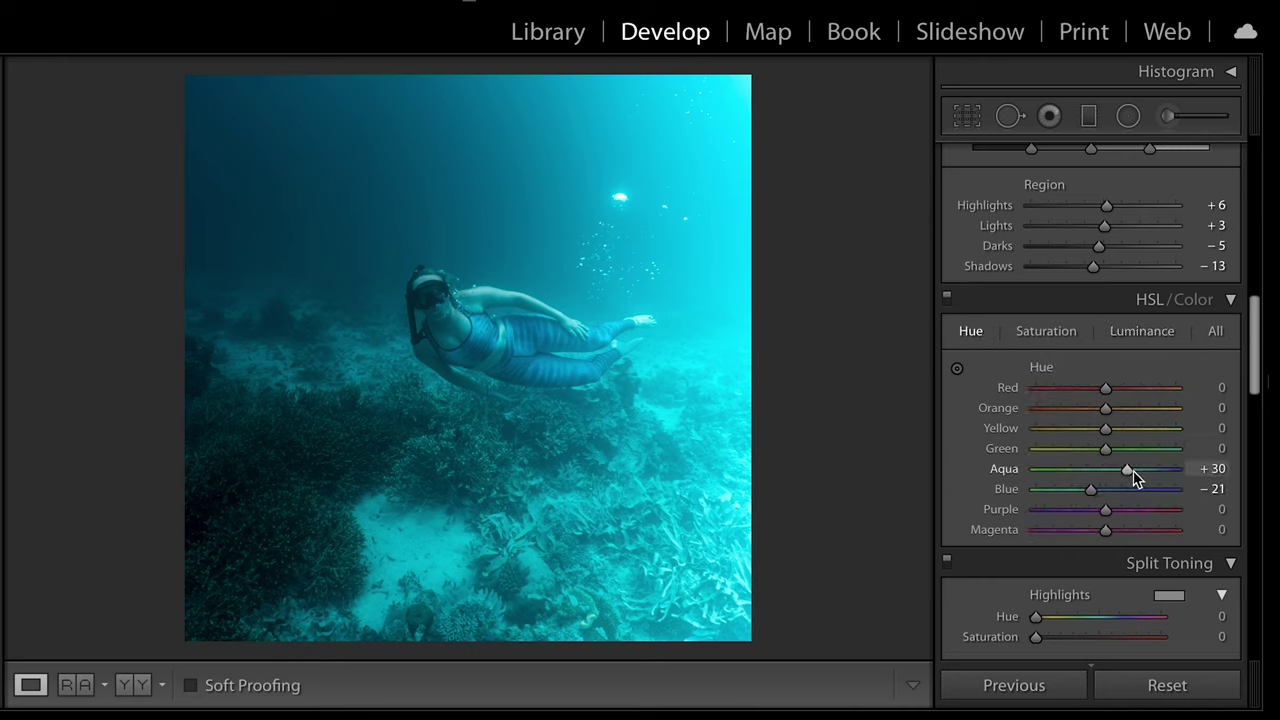
{"action": "left_click_drag", "start_coordinate": [1127, 470], "coordinate": [1133, 472]}
{"action": "scroll", "coordinate": [1045, 273], "scroll_direction": "up", "scroll_amount": 10}
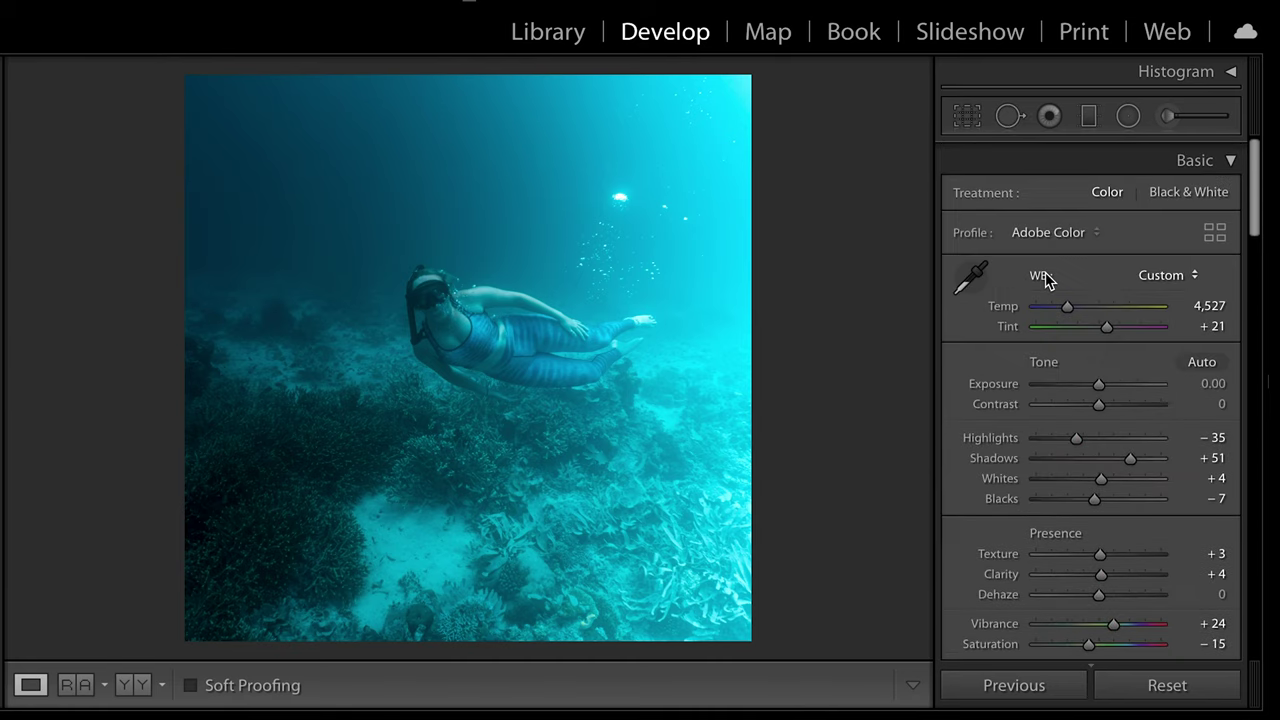
{"action": "scroll", "coordinate": [1045, 272], "scroll_direction": "down", "scroll_amount": 1}
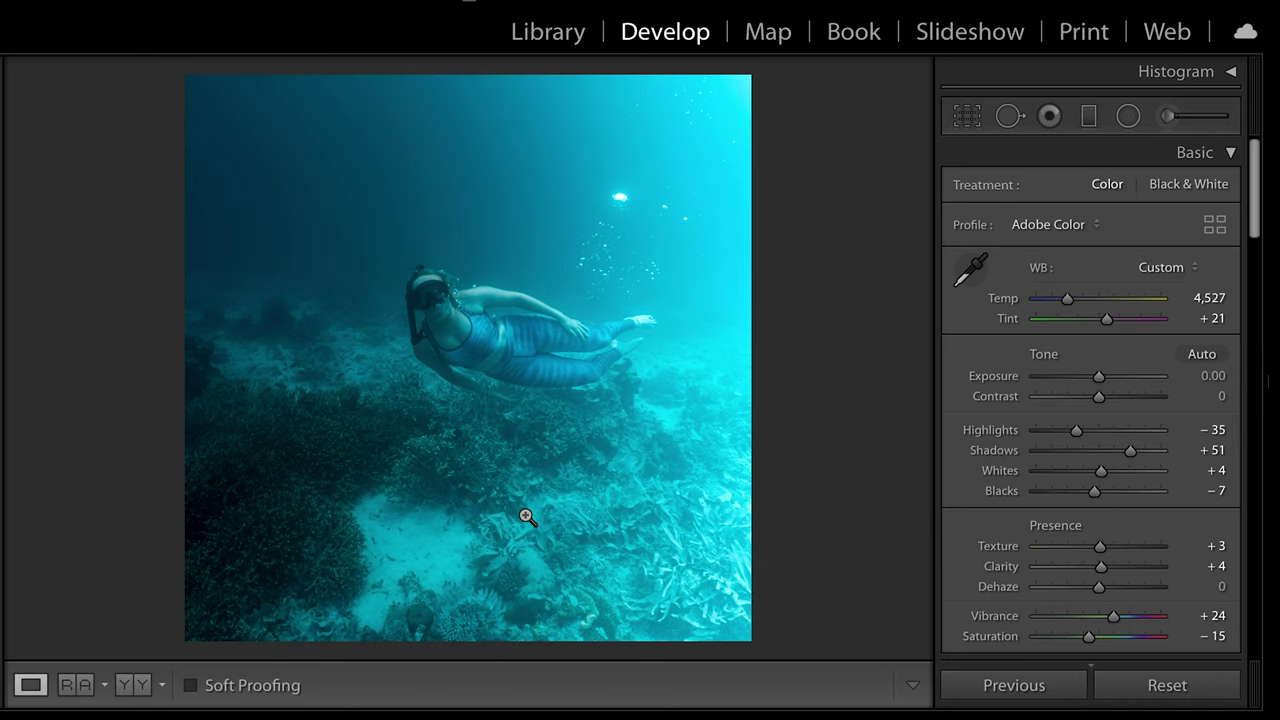
Start a new adjustment brush with Feather set to 39
{"action": "left_click", "coordinate": [1170, 118]}
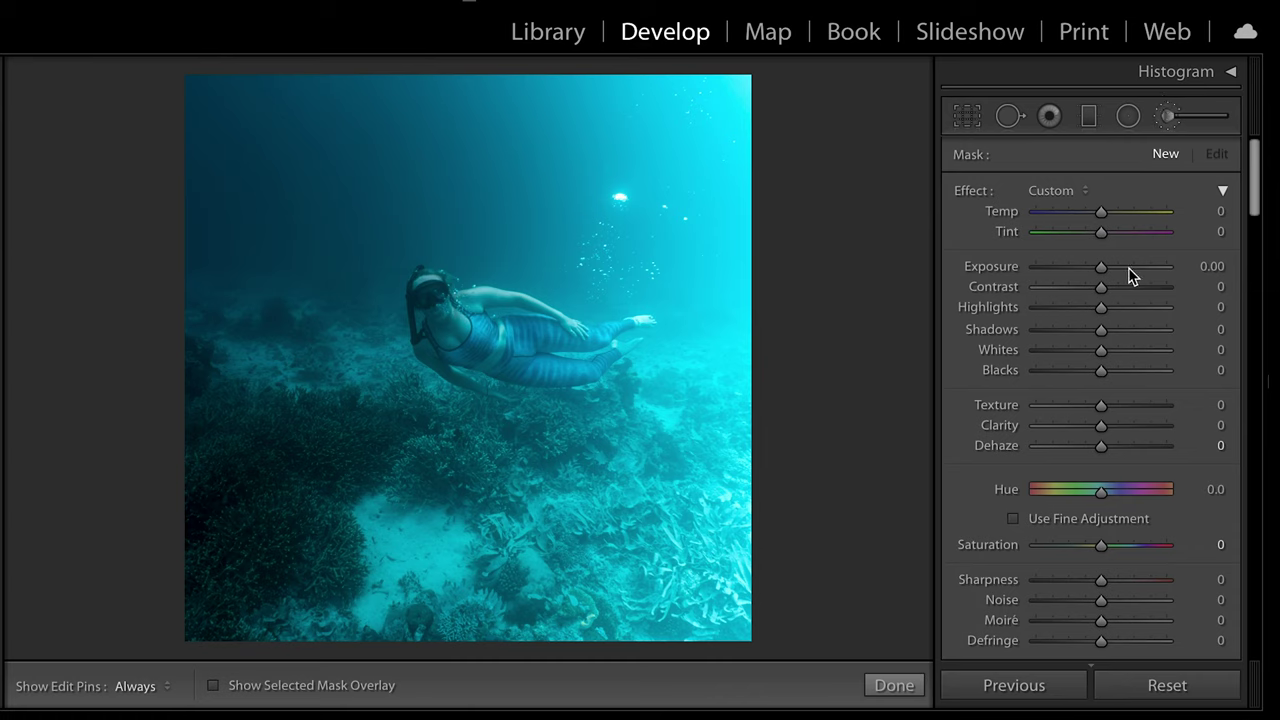
{"action": "scroll", "coordinate": [1066, 337], "scroll_direction": "down", "scroll_amount": 3}
{"action": "scroll", "coordinate": [1066, 337], "scroll_direction": "down", "scroll_amount": 2}
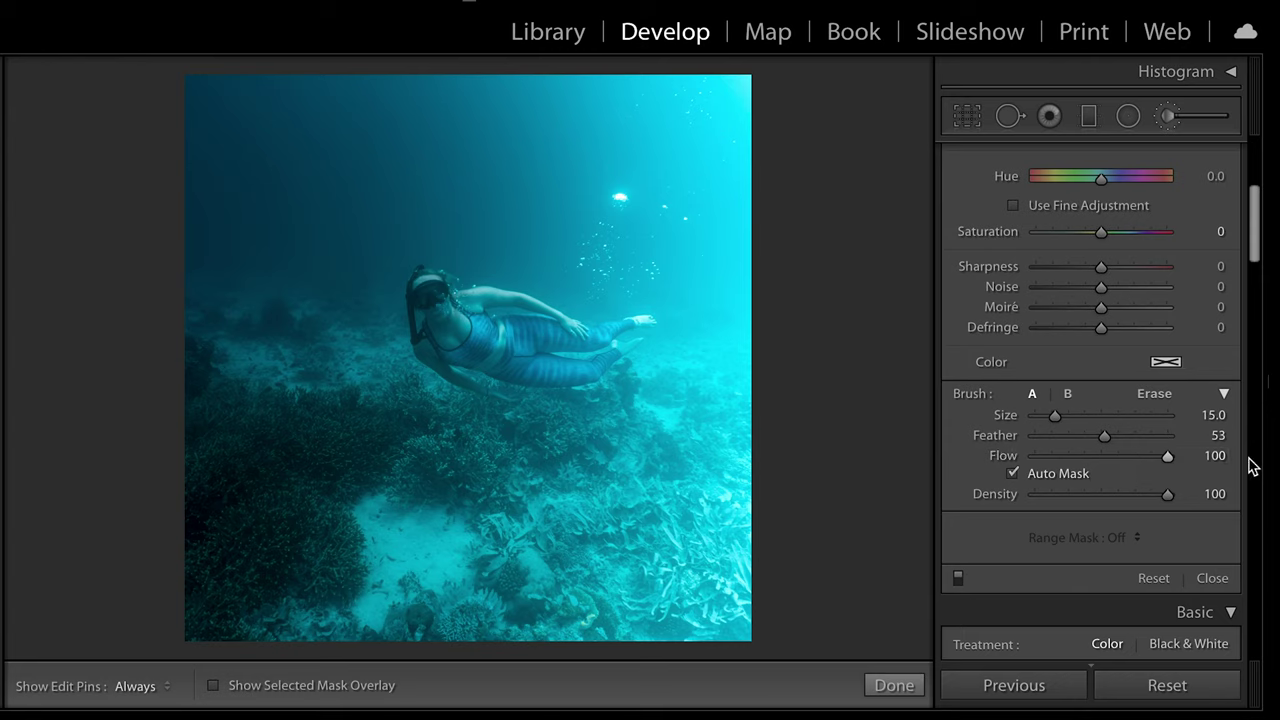
{"action": "left_click", "coordinate": [1104, 437]}
{"action": "mouse_move", "coordinate": [1107, 440]}
{"action": "left_mouse_down"}
{"action": "mouse_move", "coordinate": [1063, 442]}
{"action": "mouse_move", "coordinate": [1089, 441]}
{"action": "left_mouse_up"}
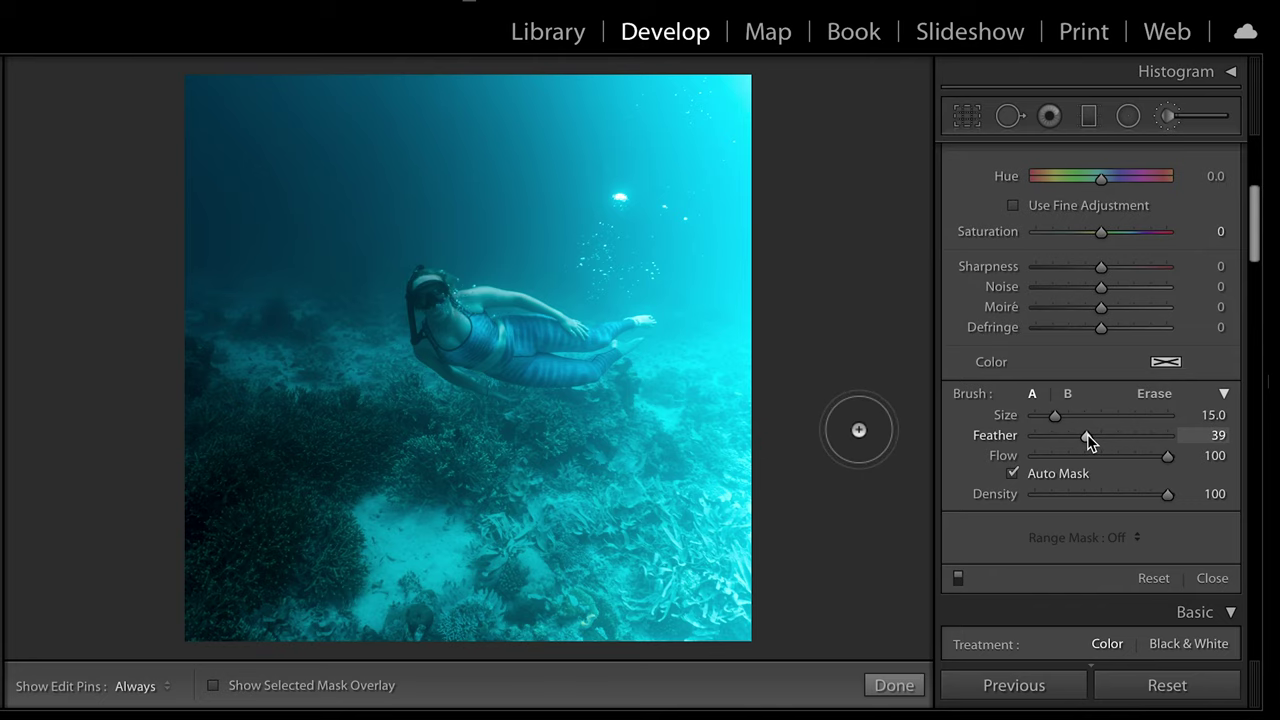
Zoom in and paint the mask over the freediver's head, shoulders, arms and torso, checking the overlay
{"action": "key", "text": "z"}
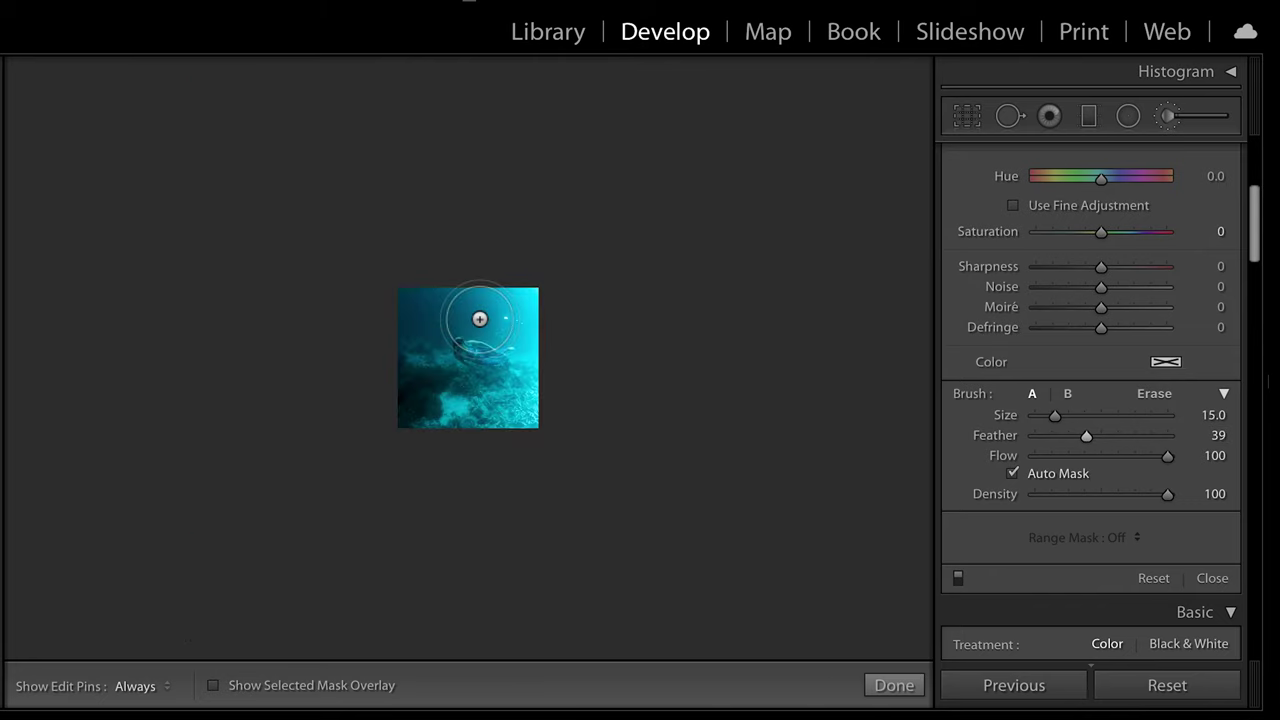
{"action": "key", "text": "z"}
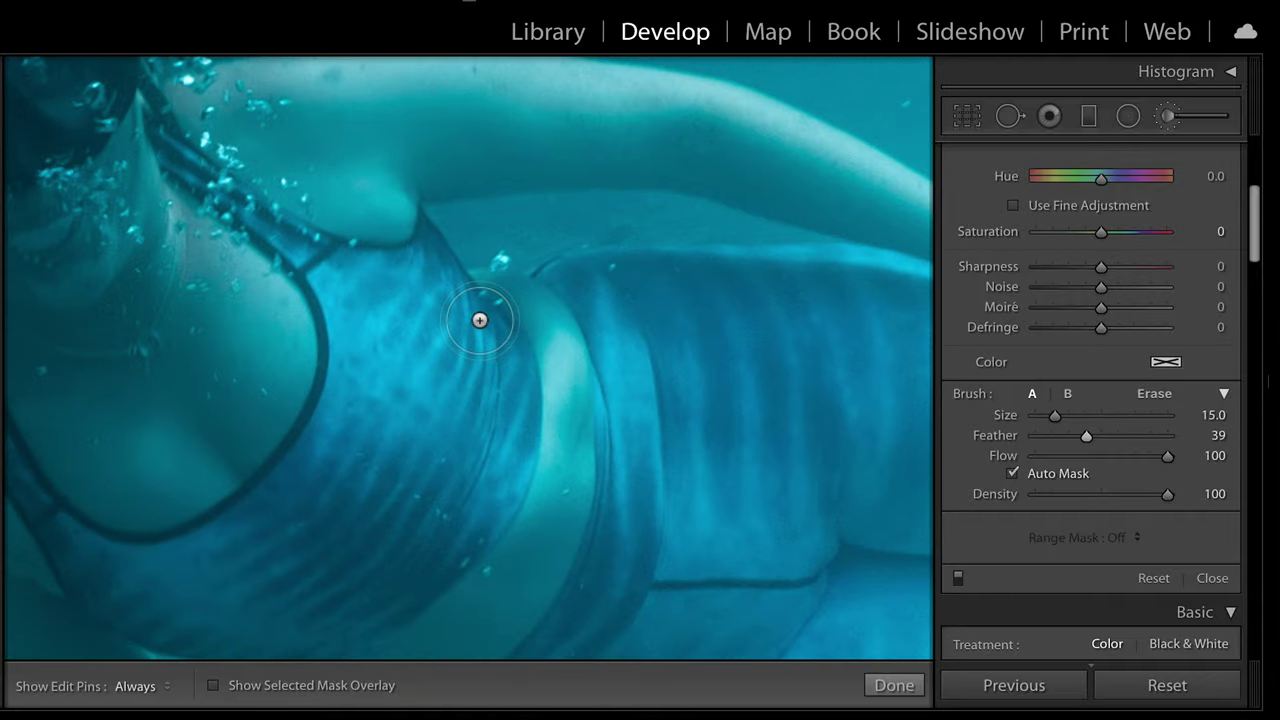
{"action": "key", "text": "z"}
{"action": "key", "text": "z"}
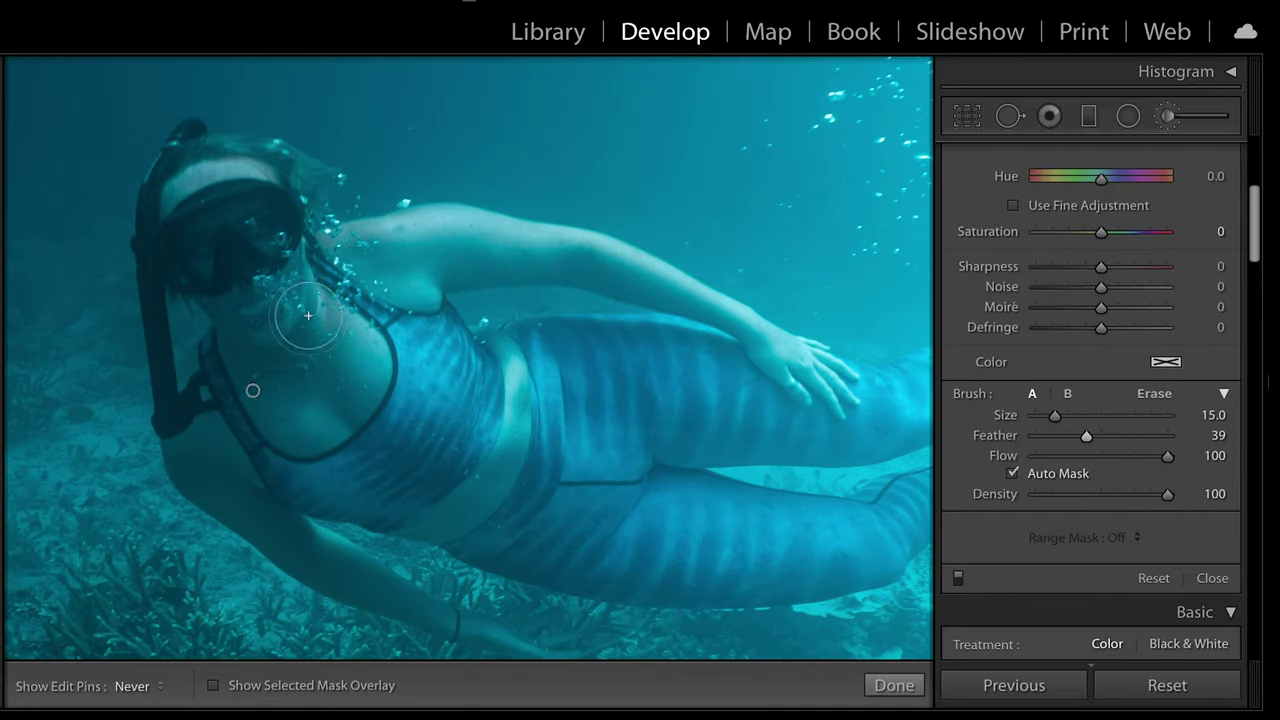
{"action": "left_click_drag", "start_coordinate": [251, 294], "coordinate": [245, 320]}
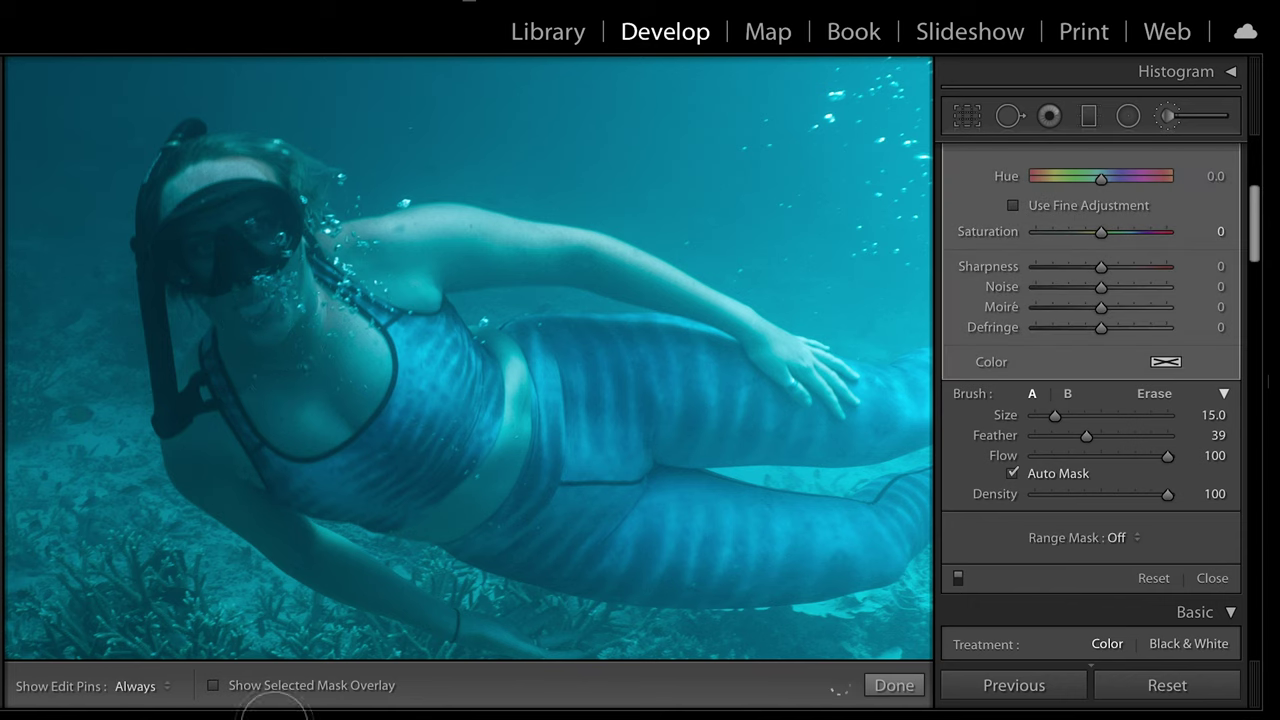
{"action": "left_click", "coordinate": [212, 686]}
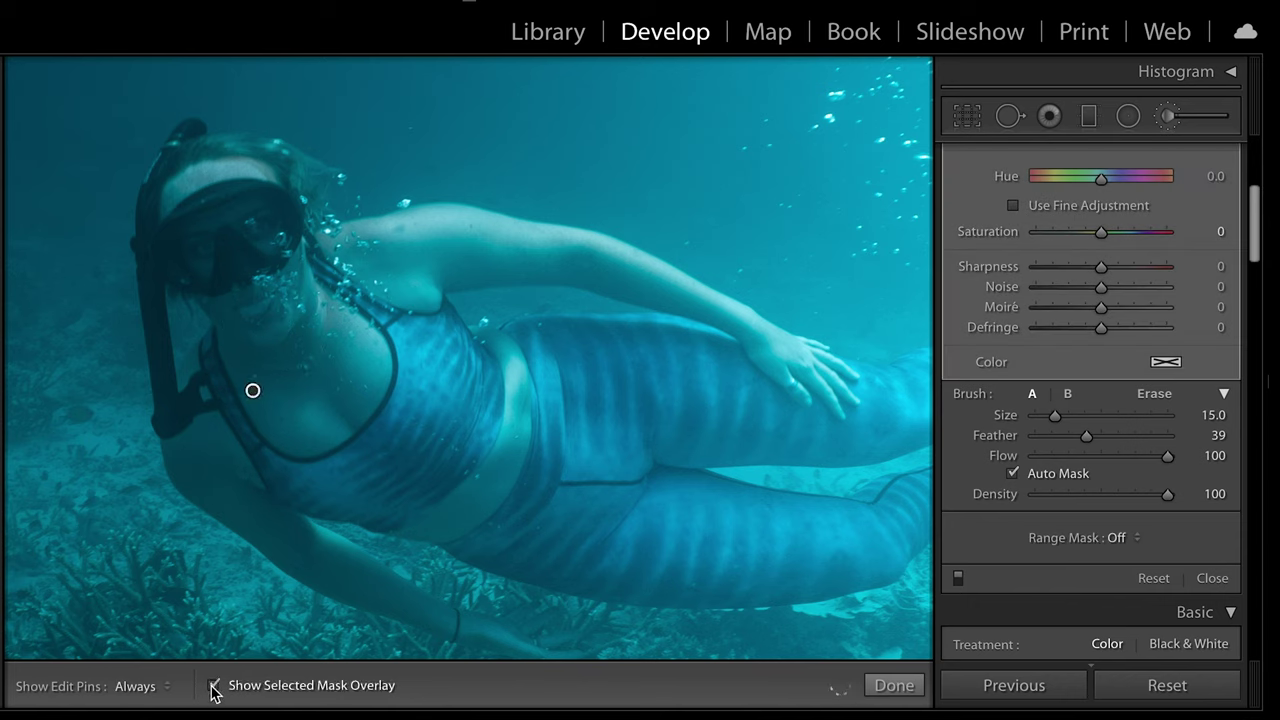
{"action": "key", "text": "h"}
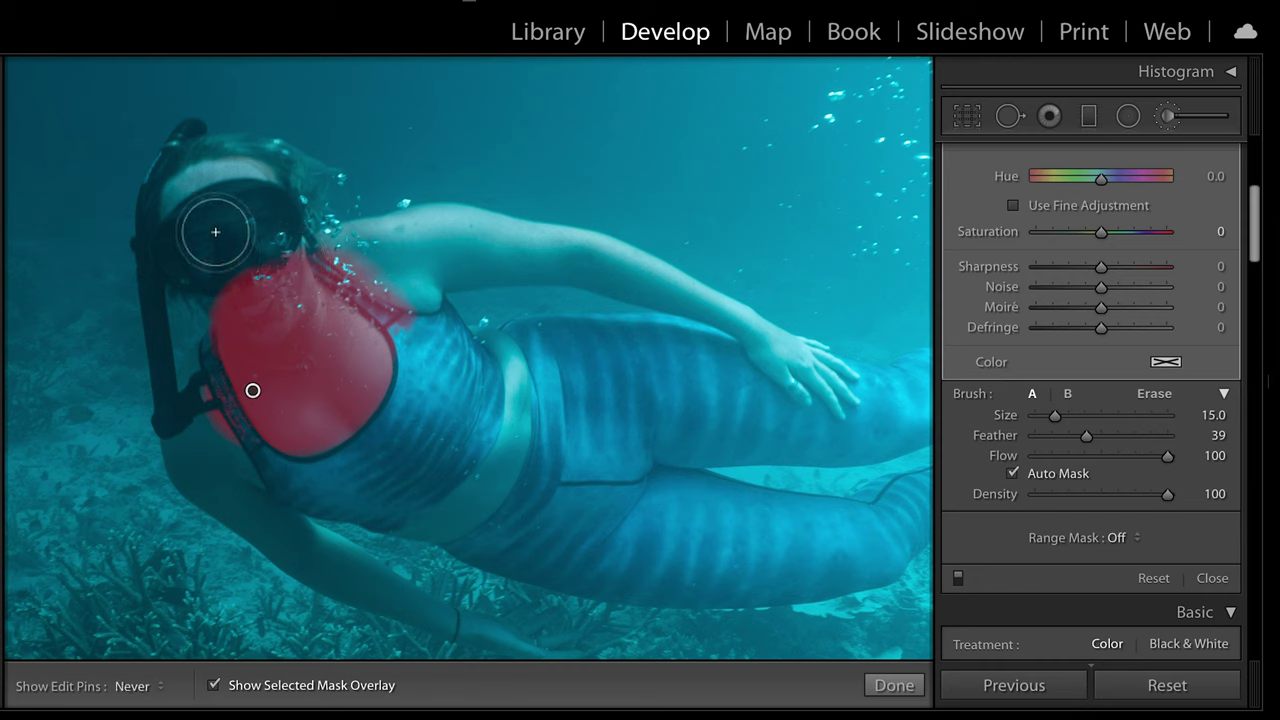
{"action": "mouse_move", "coordinate": [215, 232]}
{"action": "left_mouse_down"}
{"action": "mouse_move", "coordinate": [234, 175]}
{"action": "mouse_move", "coordinate": [261, 201]}
{"action": "mouse_move", "coordinate": [274, 264]}
{"action": "mouse_move", "coordinate": [301, 280]}
{"action": "mouse_move", "coordinate": [266, 262]}
{"action": "mouse_move", "coordinate": [327, 286]}
{"action": "mouse_move", "coordinate": [442, 244]}
{"action": "mouse_move", "coordinate": [522, 255]}
{"action": "left_mouse_up"}
{"action": "key", "text": "h"}
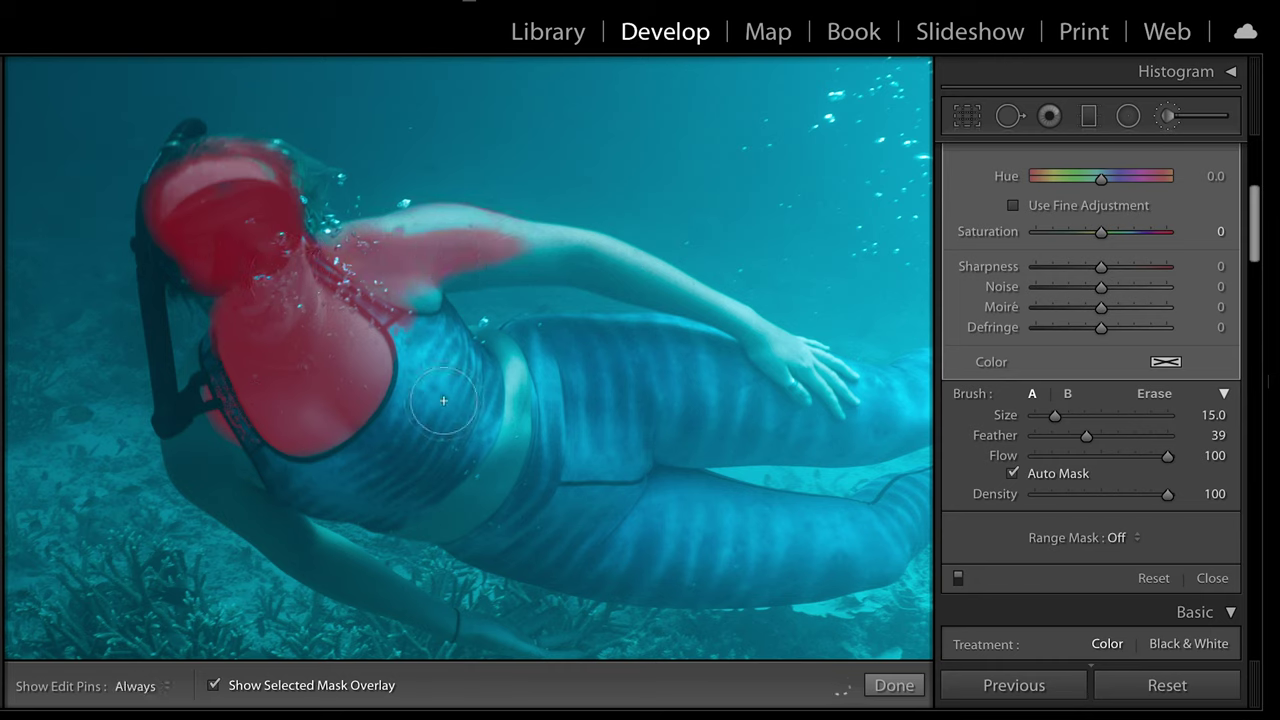
{"action": "left_click", "coordinate": [443, 400]}
{"action": "key", "text": "h"}
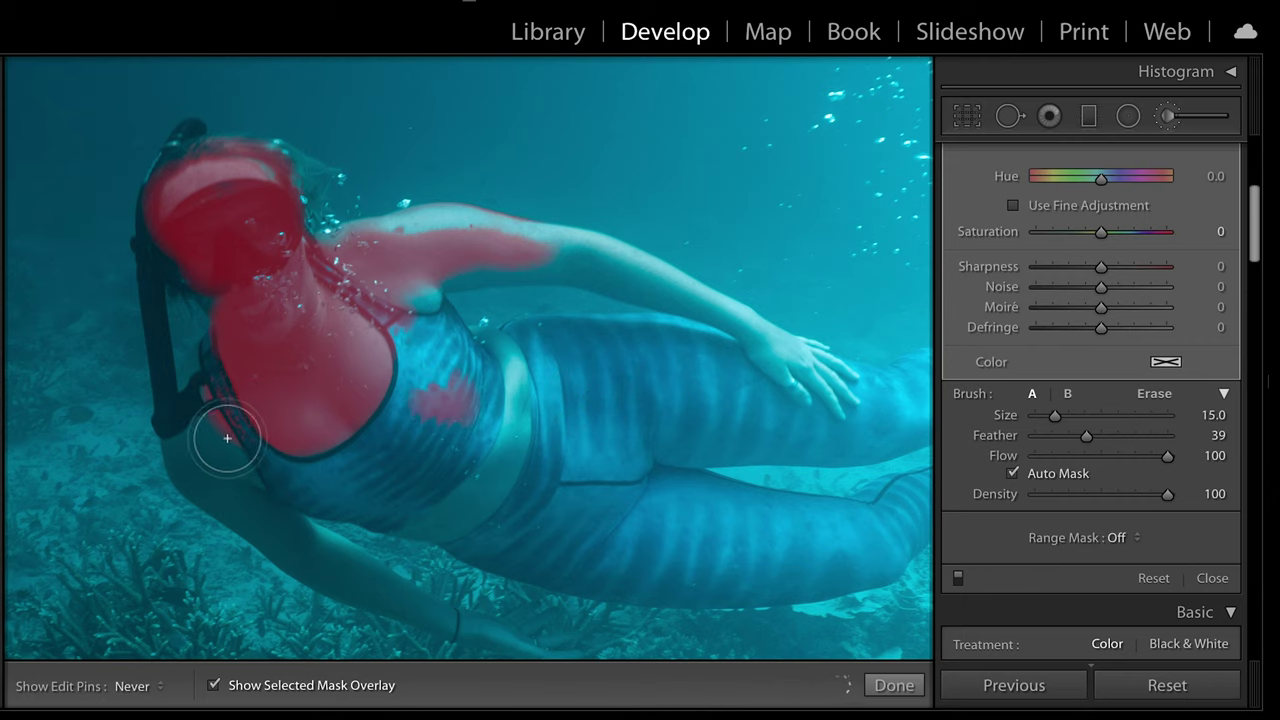
{"action": "key", "text": "h"}
{"action": "key", "text": "z"}
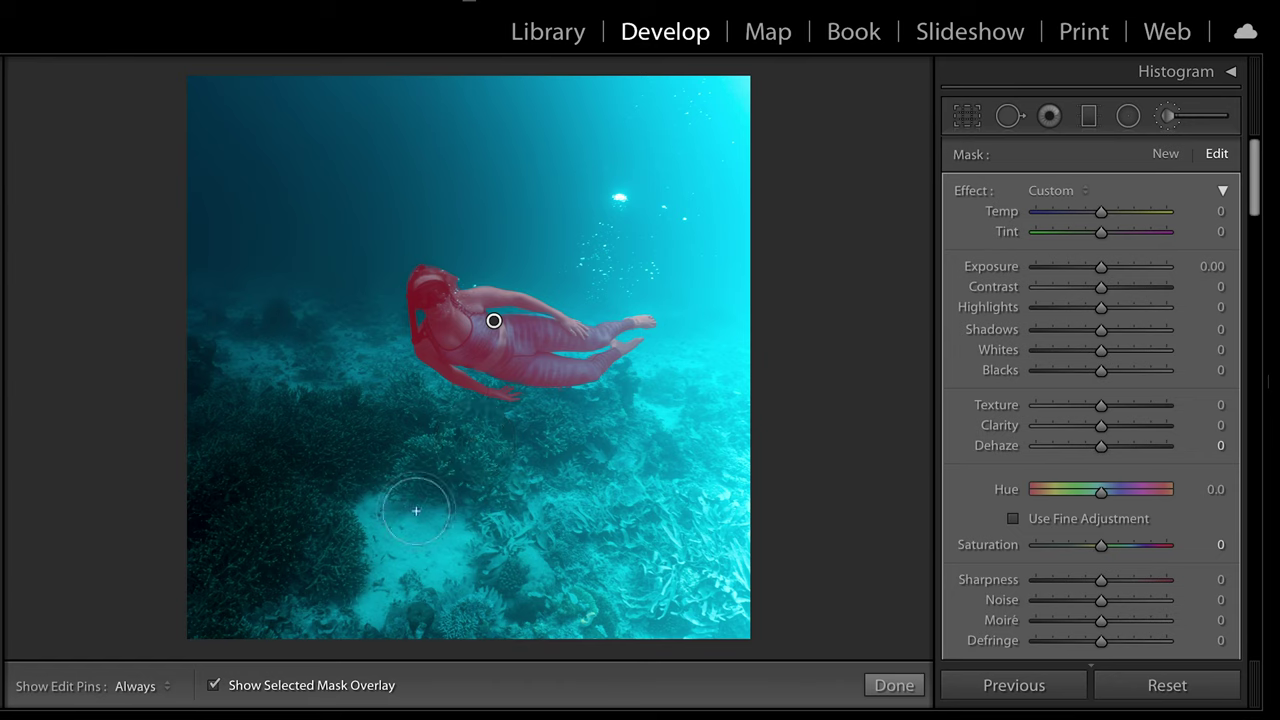
Hide the red mask overlay and warm the brushed diver area to Temp 80, Tint 74
{"action": "left_click", "coordinate": [214, 686]}
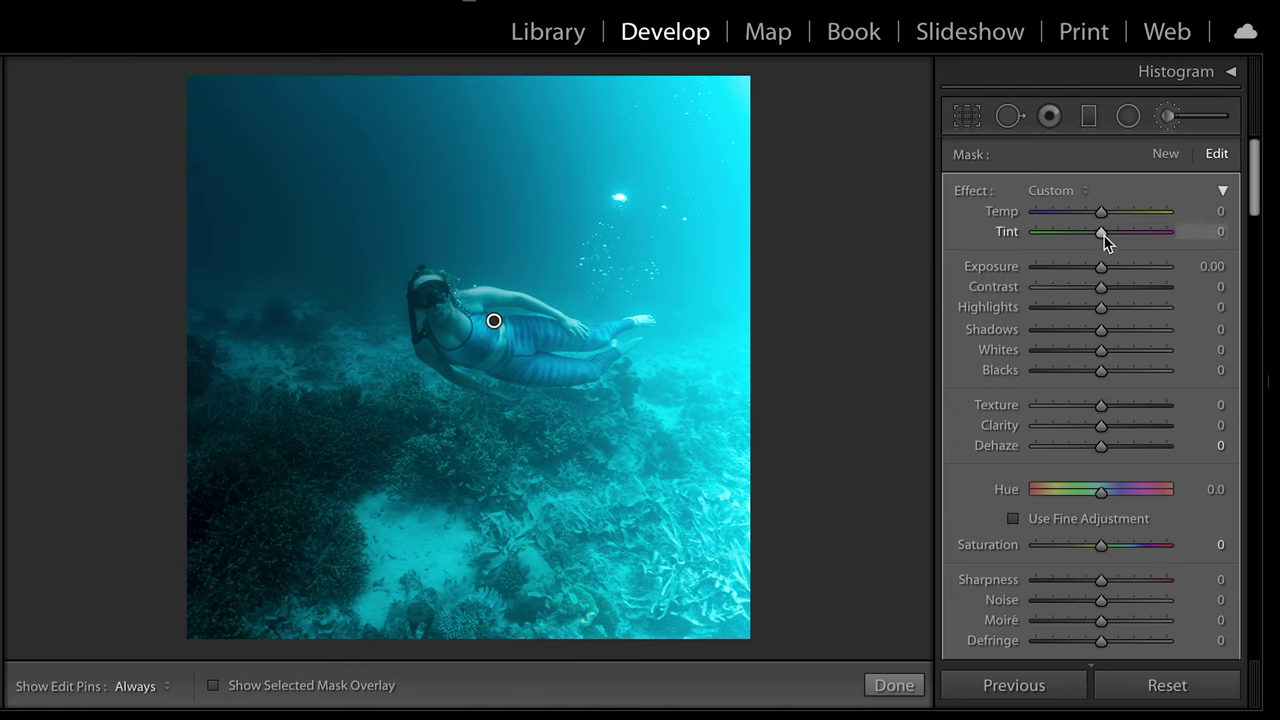
{"action": "left_click_drag", "start_coordinate": [1104, 238], "coordinate": [1135, 230]}
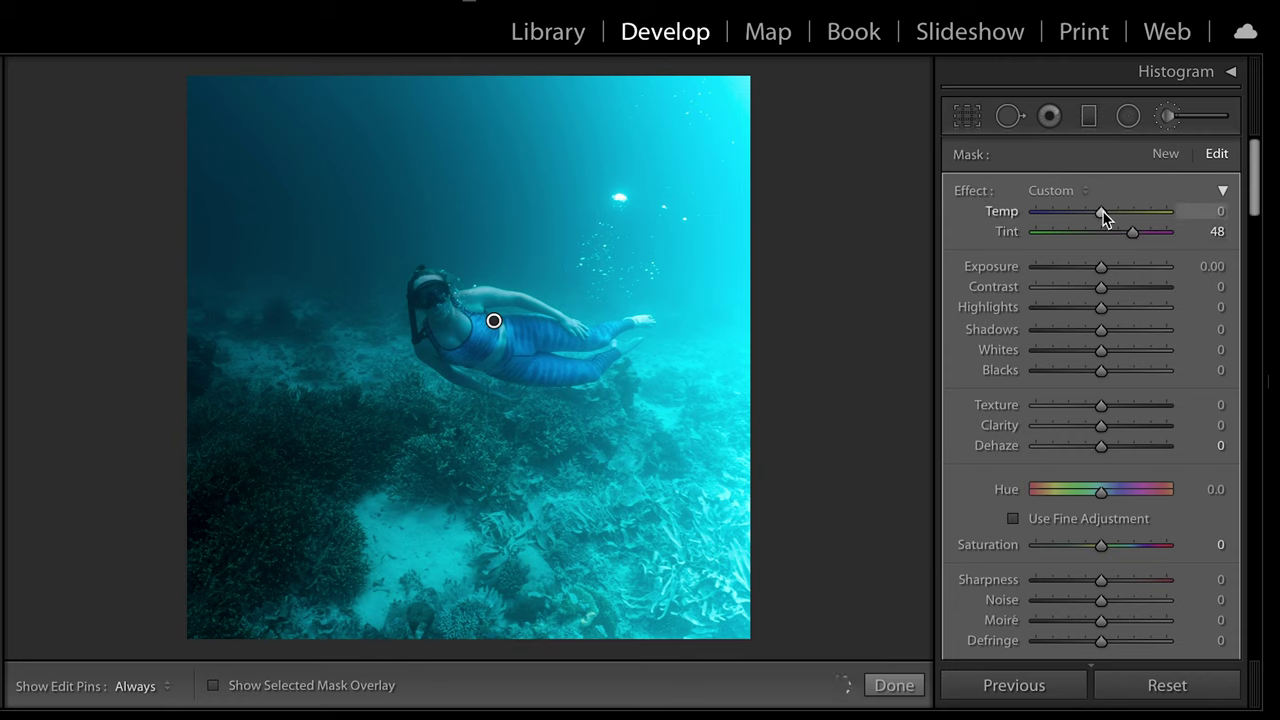
{"action": "left_click_drag", "start_coordinate": [1103, 212], "coordinate": [1143, 234]}
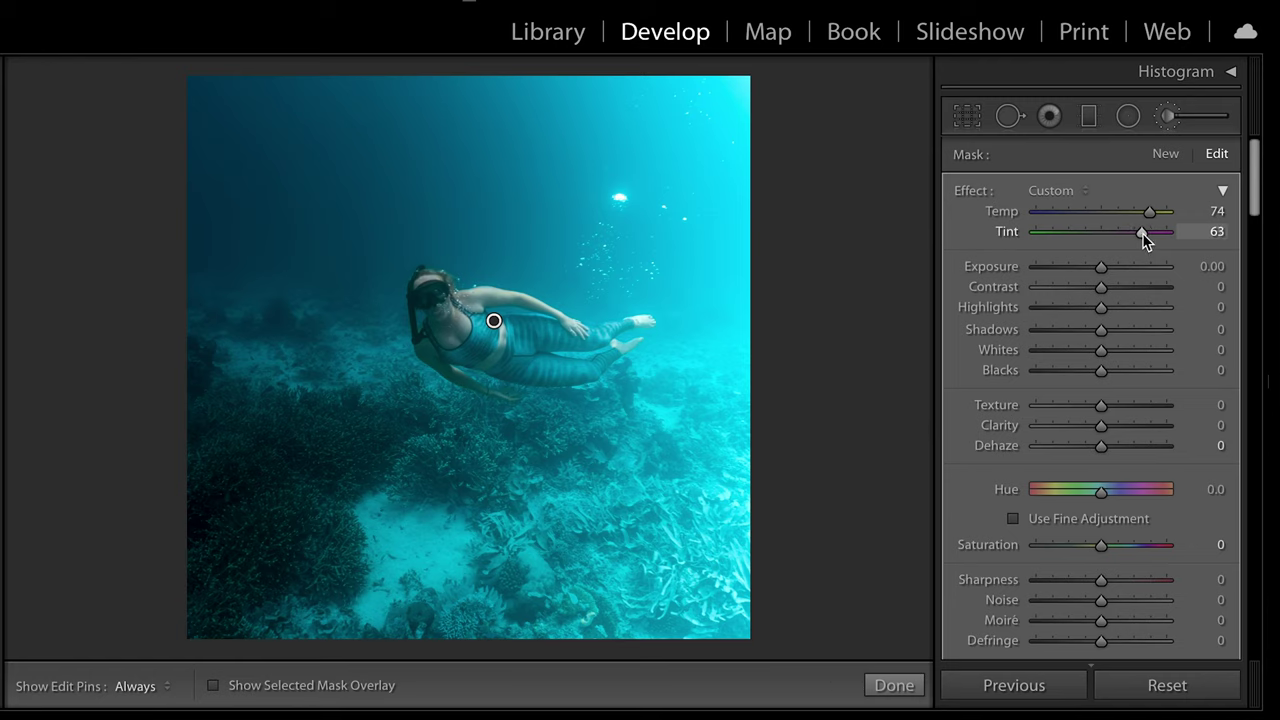
{"action": "mouse_move", "coordinate": [1143, 233]}
{"action": "left_mouse_down"}
{"action": "mouse_move", "coordinate": [1149, 214]}
{"action": "mouse_move", "coordinate": [1153, 236]}
{"action": "left_mouse_up"}
{"action": "scroll", "coordinate": [1171, 371], "scroll_direction": "down", "scroll_amount": 3}
{"action": "scroll", "coordinate": [1173, 373], "scroll_direction": "up", "scroll_amount": 1}
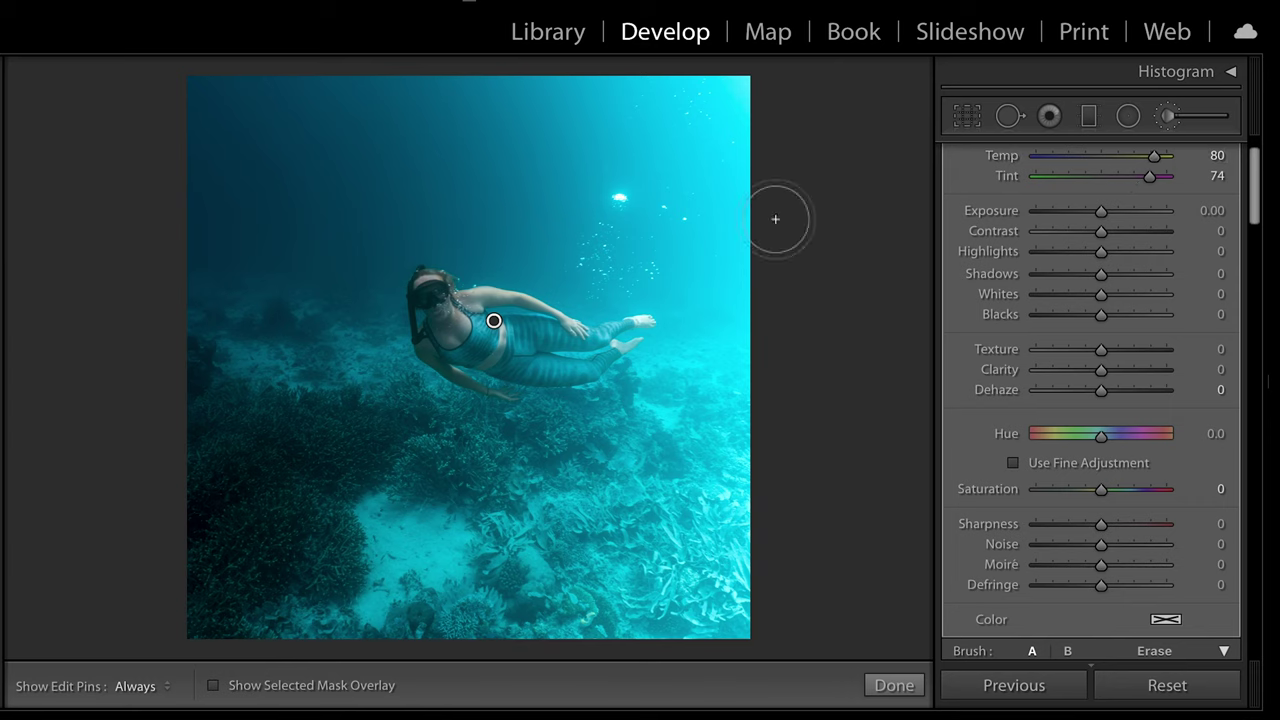
{"action": "scroll", "coordinate": [1136, 185], "scroll_direction": "up", "scroll_amount": 2}
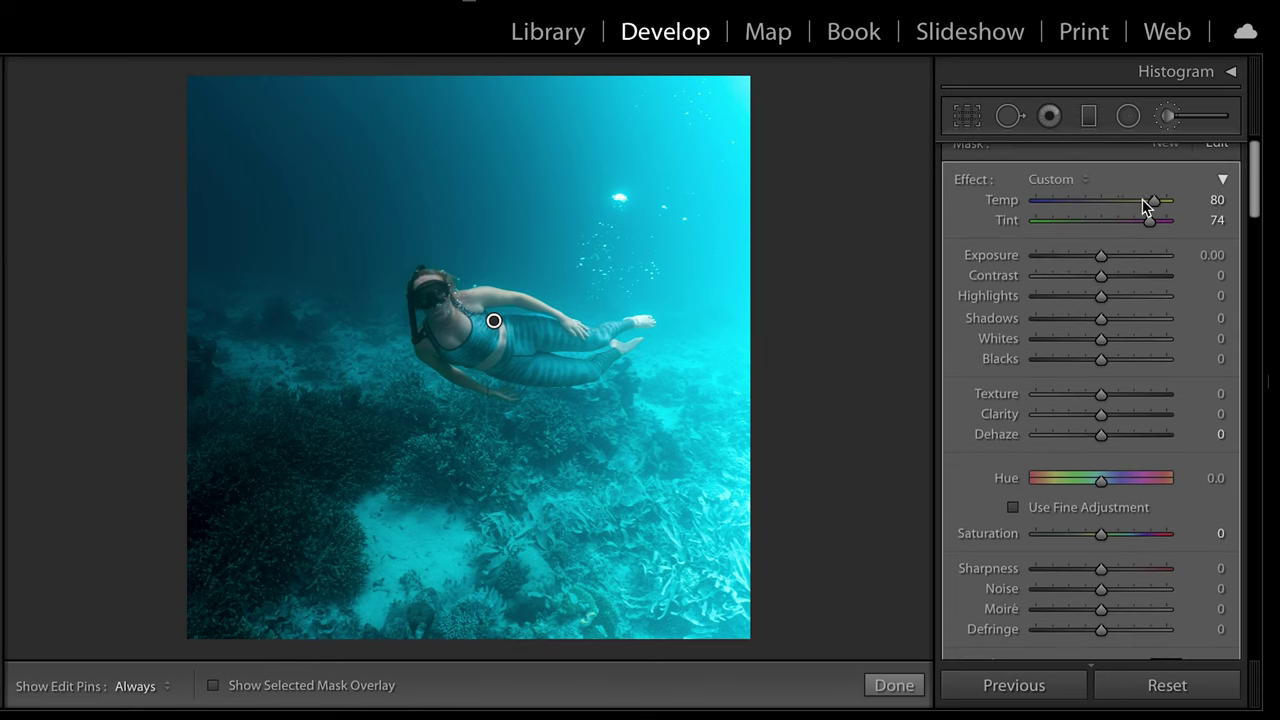
{"action": "scroll", "coordinate": [1131, 366], "scroll_direction": "down", "scroll_amount": 6}
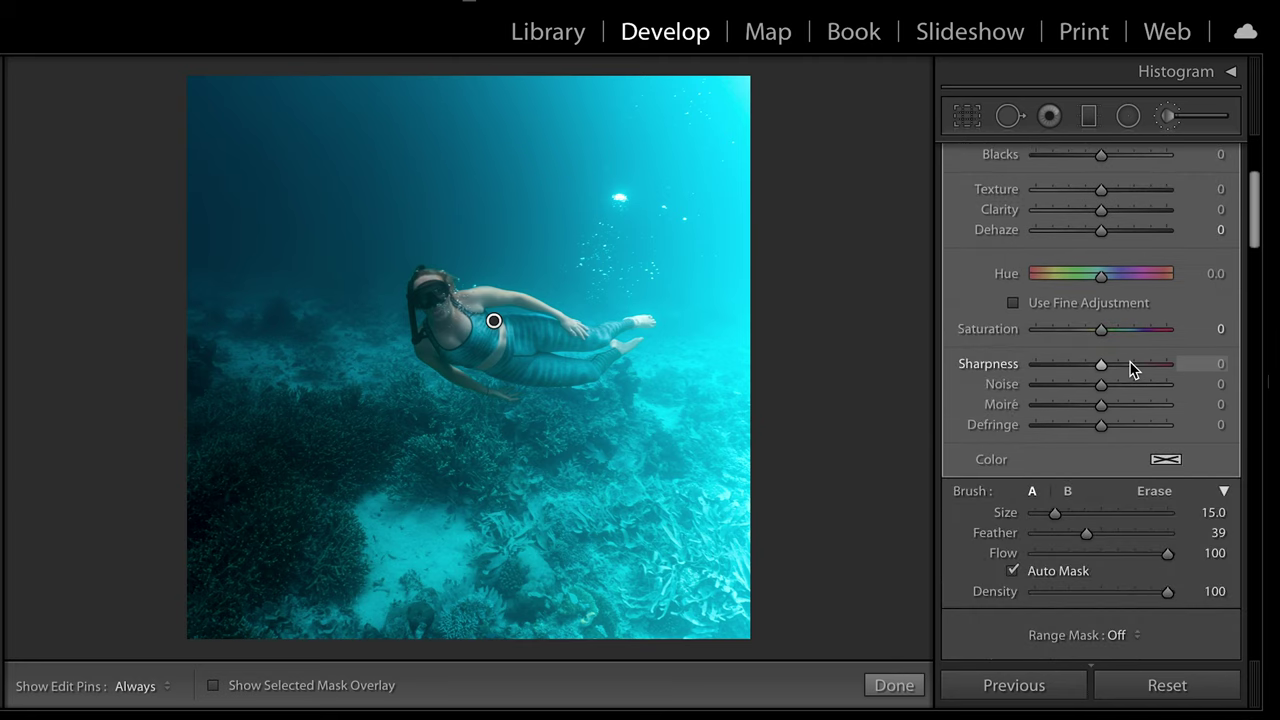
{"action": "scroll", "coordinate": [1134, 498], "scroll_direction": "up", "scroll_amount": 2}
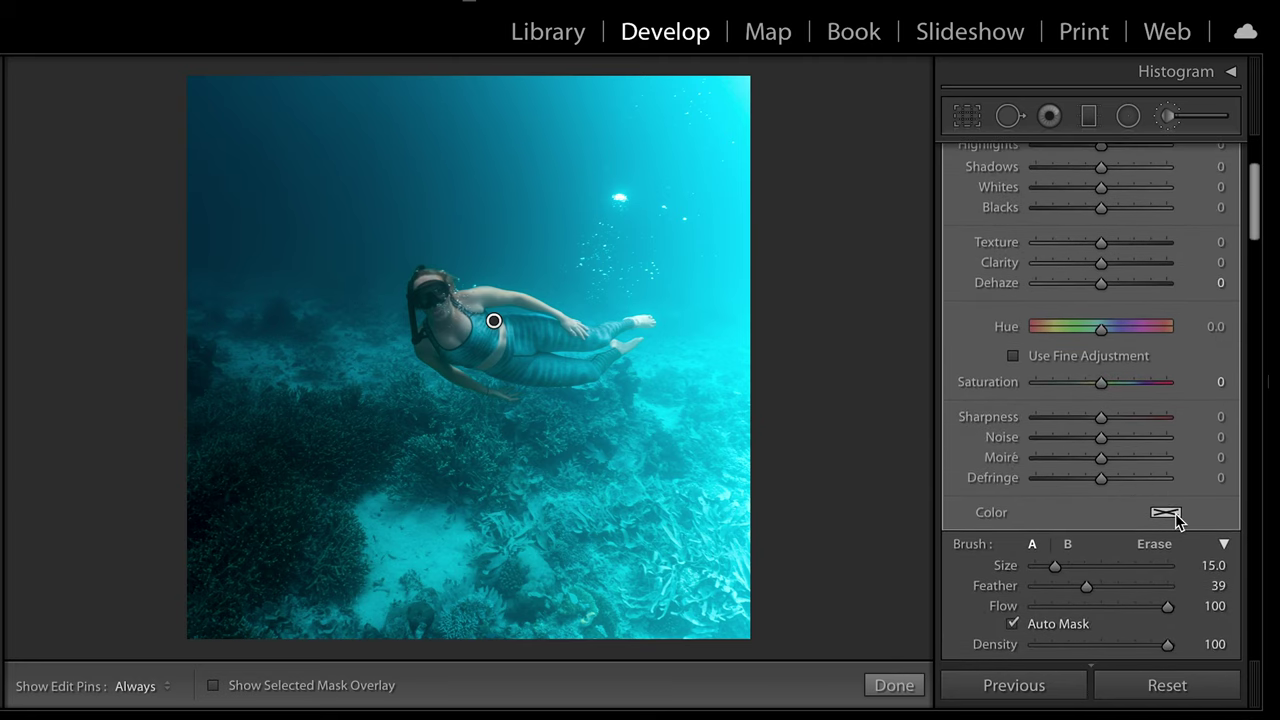
Set the brush mask's colour tint to Hue 31 at about 33% saturation
{"action": "left_click", "coordinate": [1168, 513]}
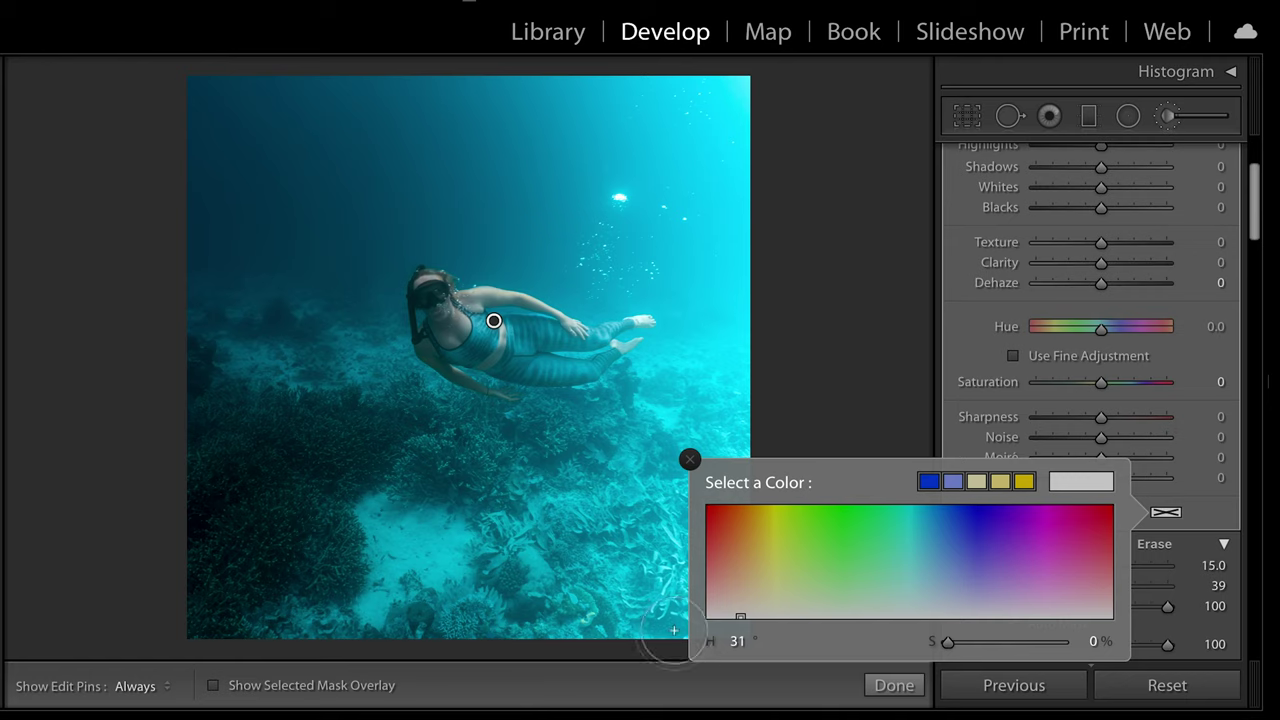
{"action": "left_click", "coordinate": [977, 645]}
{"action": "left_click_drag", "start_coordinate": [981, 640], "coordinate": [944, 640]}
{"action": "mouse_move", "coordinate": [977, 647]}
{"action": "left_mouse_down"}
{"action": "mouse_move", "coordinate": [966, 643]}
{"action": "mouse_move", "coordinate": [999, 643]}
{"action": "left_mouse_up"}
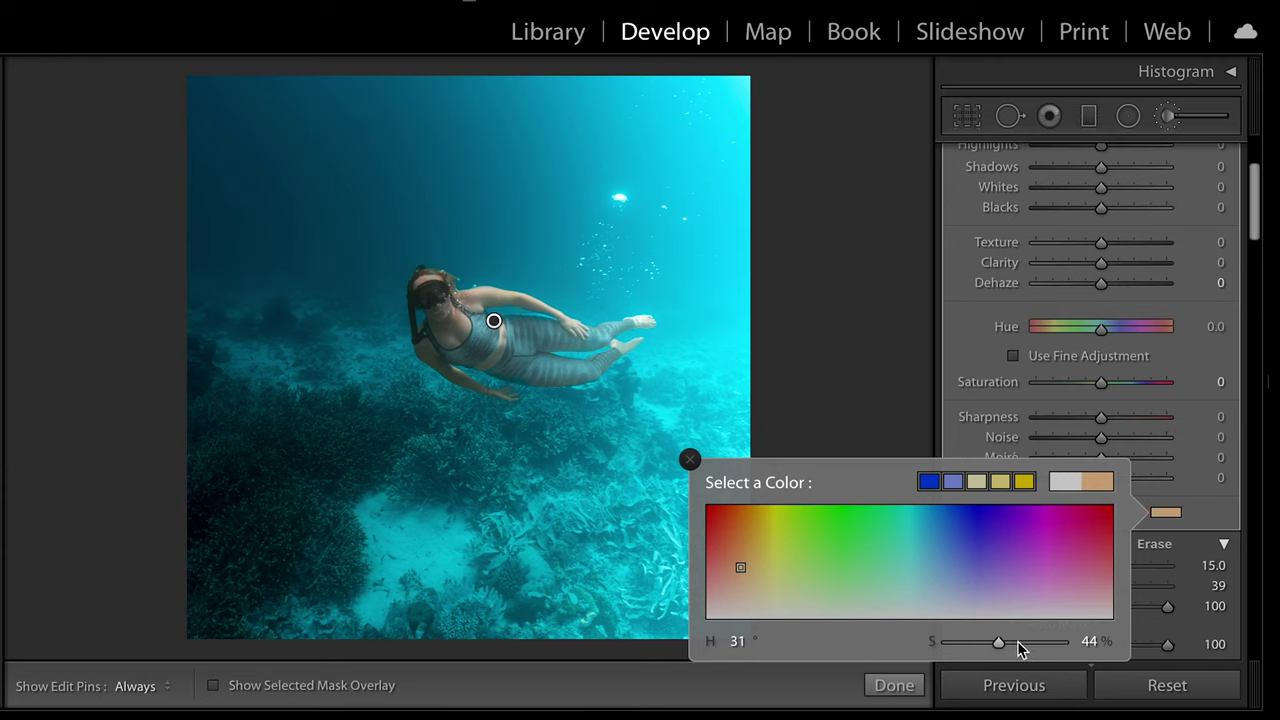
{"action": "left_click_drag", "start_coordinate": [1018, 642], "coordinate": [1069, 641]}
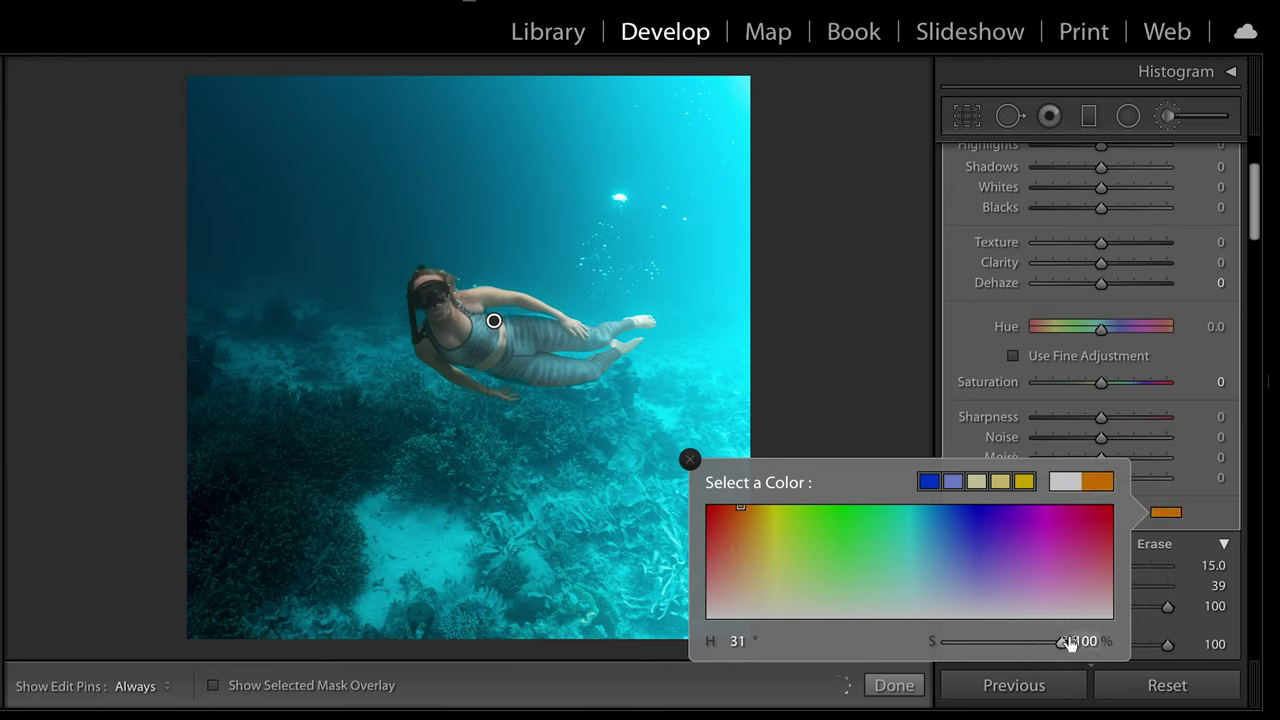
{"action": "left_click", "coordinate": [976, 641]}
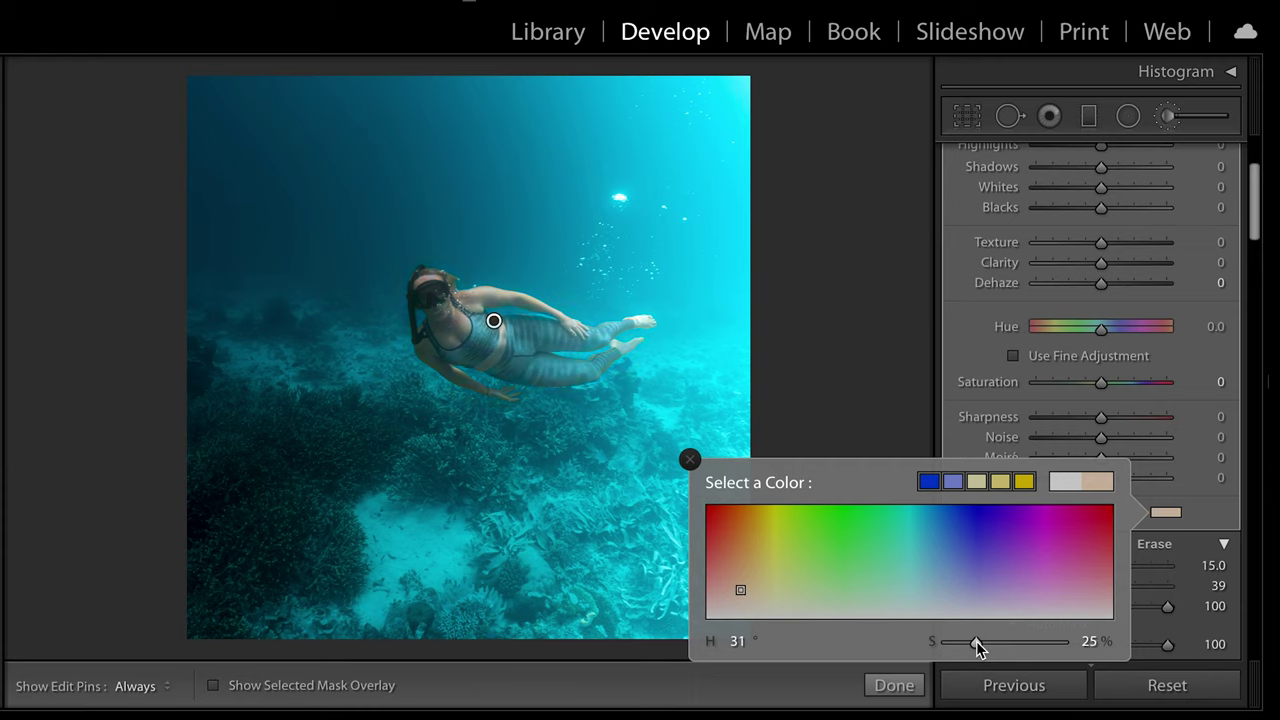
{"action": "left_click_drag", "start_coordinate": [976, 641], "coordinate": [810, 650]}
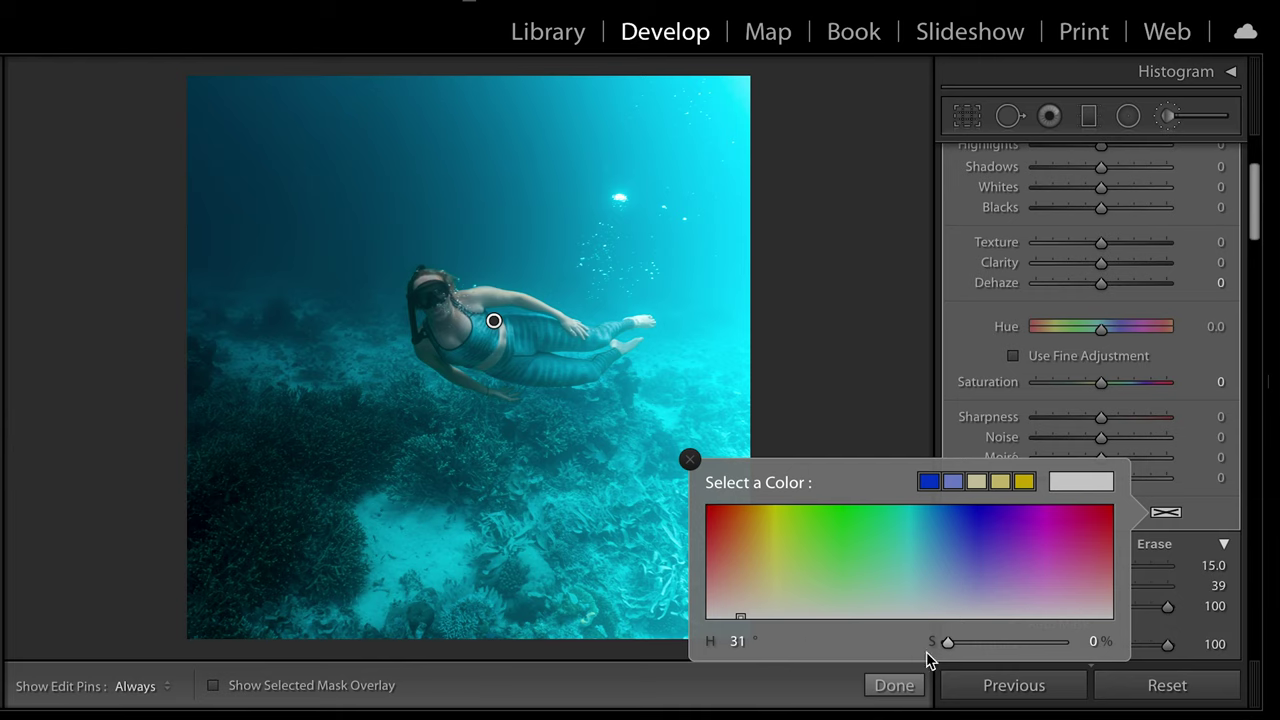
{"action": "left_click", "coordinate": [977, 645]}
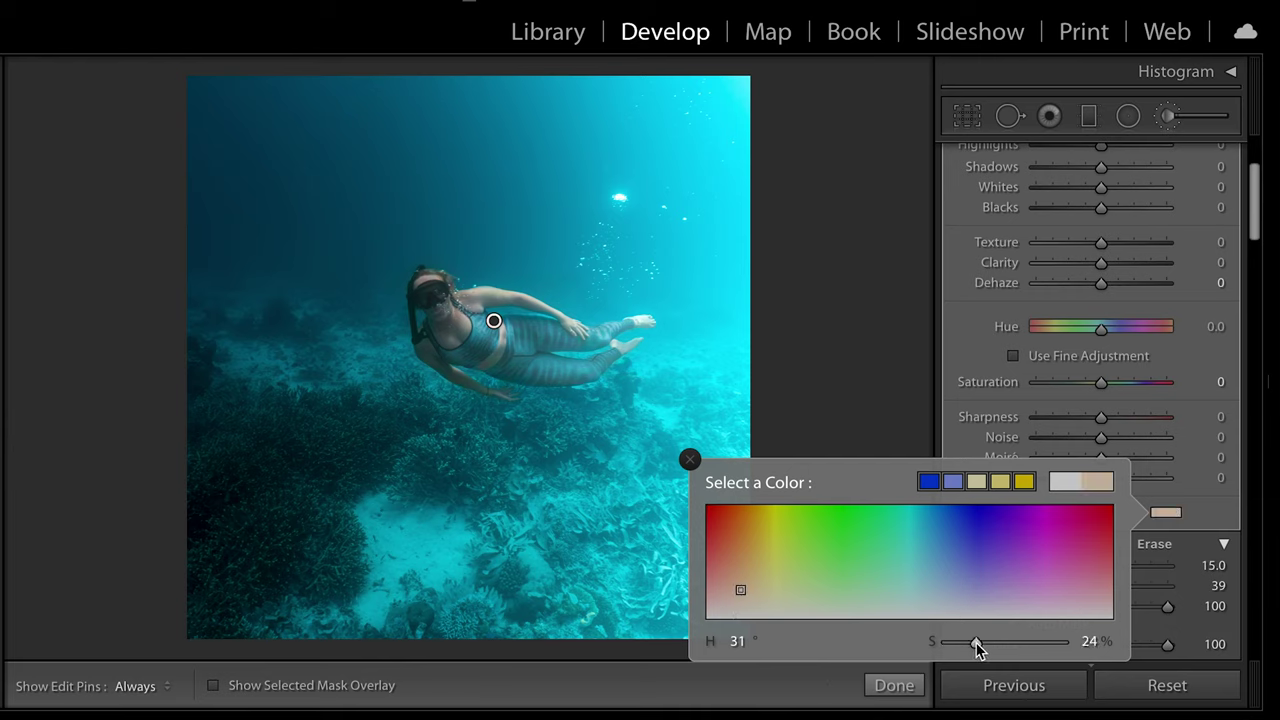
{"action": "left_click_drag", "start_coordinate": [976, 641], "coordinate": [989, 642]}
{"action": "left_click", "coordinate": [692, 458]}
{"action": "scroll", "coordinate": [1121, 342], "scroll_direction": "up", "scroll_amount": 4}
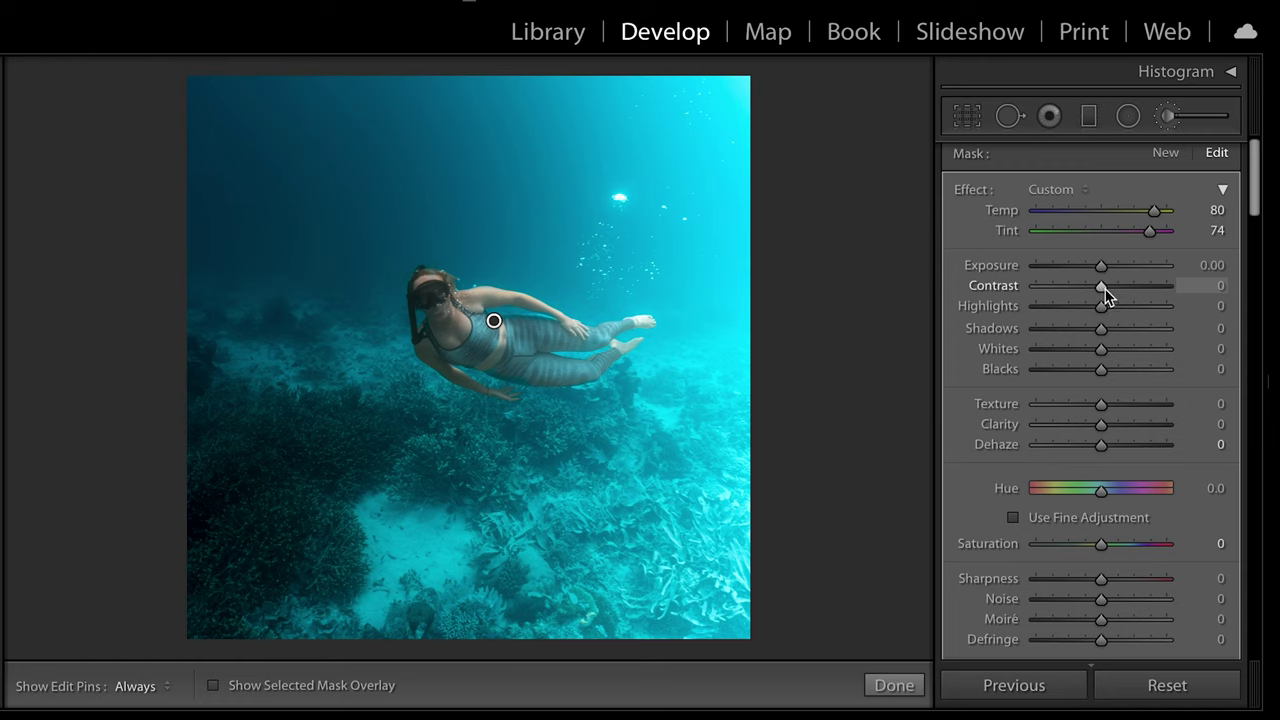
Give the diver brush mask Contrast 60, Shadows -29, Clarity 30 and a slight Dehaze of 2
{"action": "left_click_drag", "start_coordinate": [1104, 286], "coordinate": [1144, 287]}
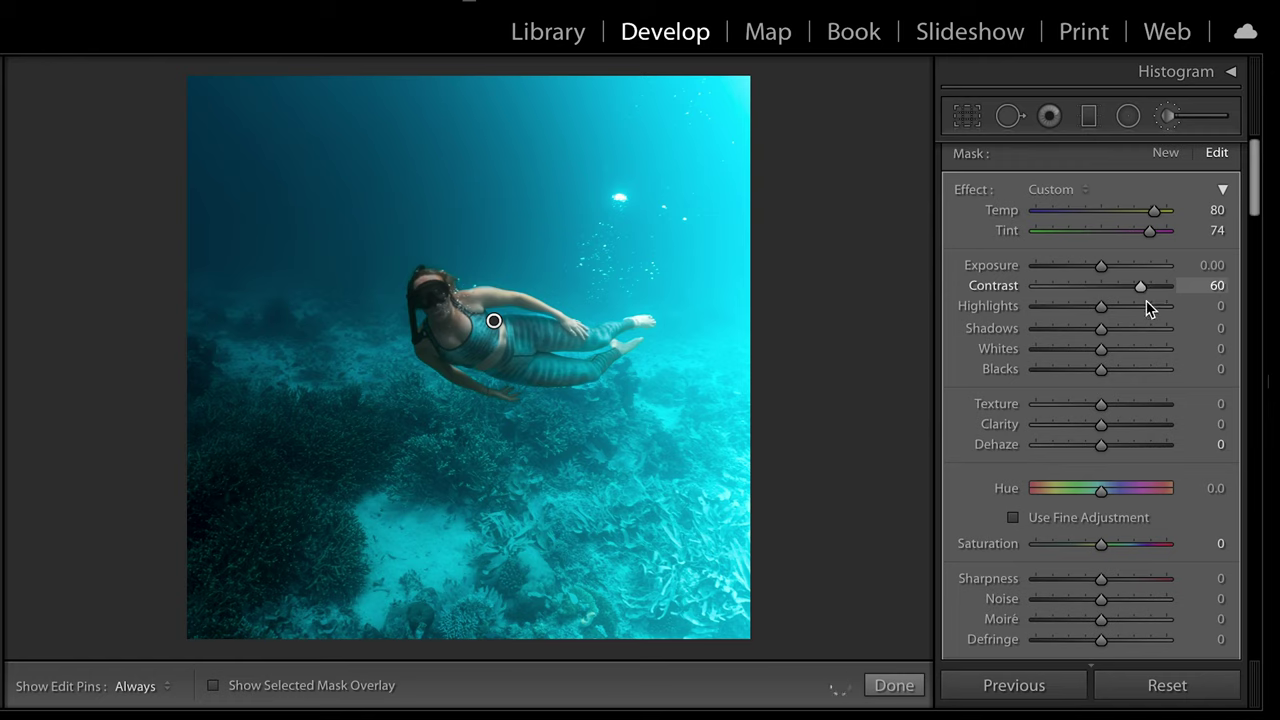
{"action": "left_click_drag", "start_coordinate": [1102, 331], "coordinate": [1085, 332]}
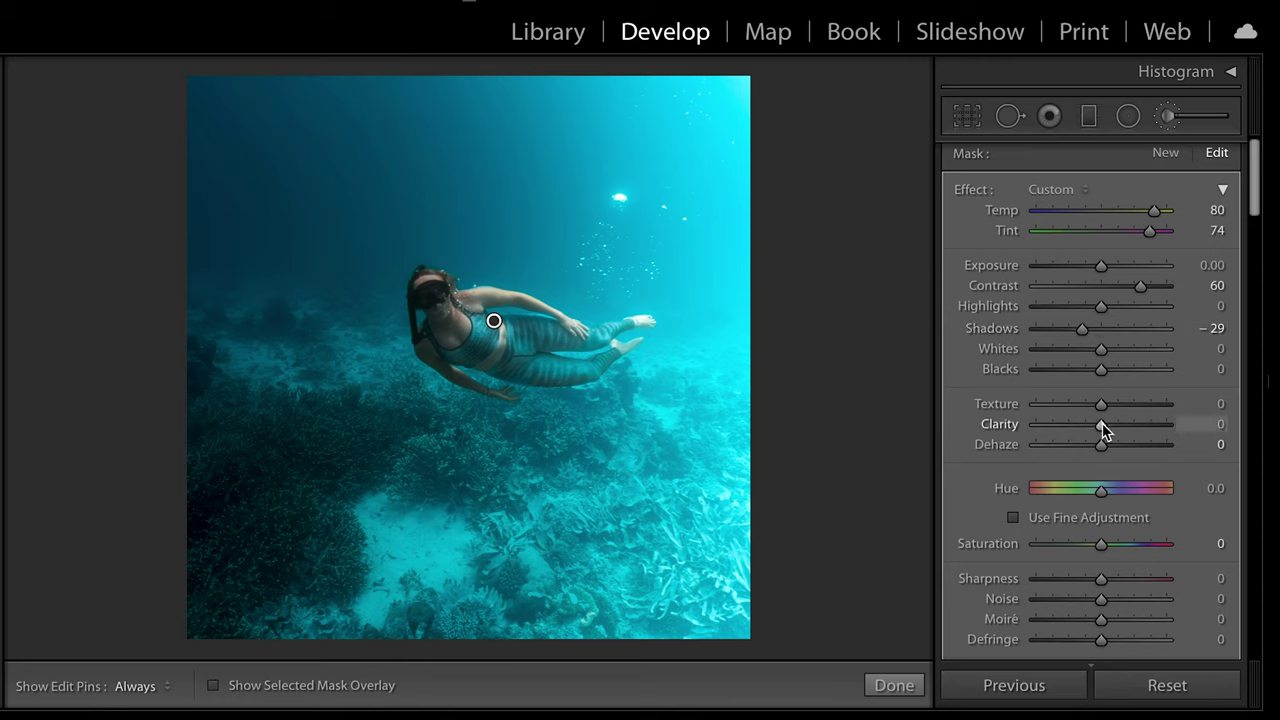
{"action": "left_click_drag", "start_coordinate": [1102, 424], "coordinate": [1116, 424]}
{"action": "left_click_drag", "start_coordinate": [1117, 428], "coordinate": [1123, 428]}
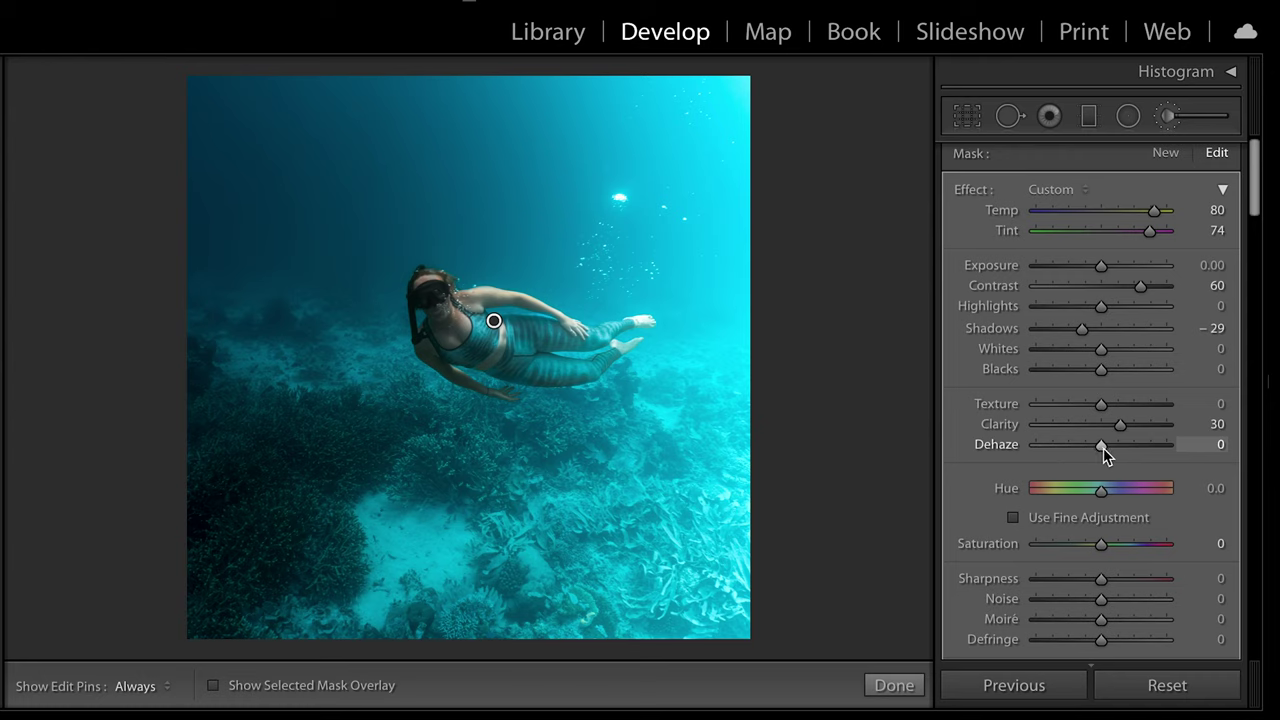
{"action": "left_click_drag", "start_coordinate": [1103, 448], "coordinate": [1105, 449]}
Finish the brush edit and shift the HSL Blue hue from -21 to -18
{"action": "left_click", "coordinate": [894, 685]}
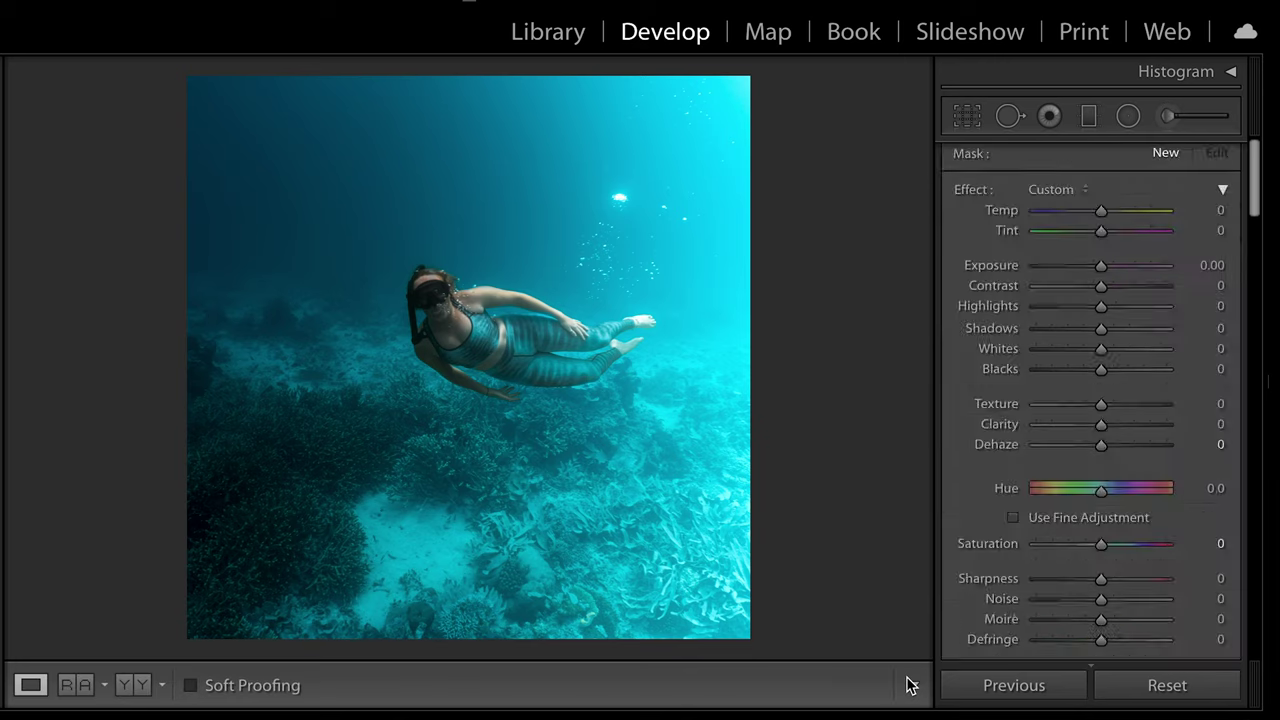
{"action": "scroll", "coordinate": [1099, 470], "scroll_direction": "down", "scroll_amount": 3}
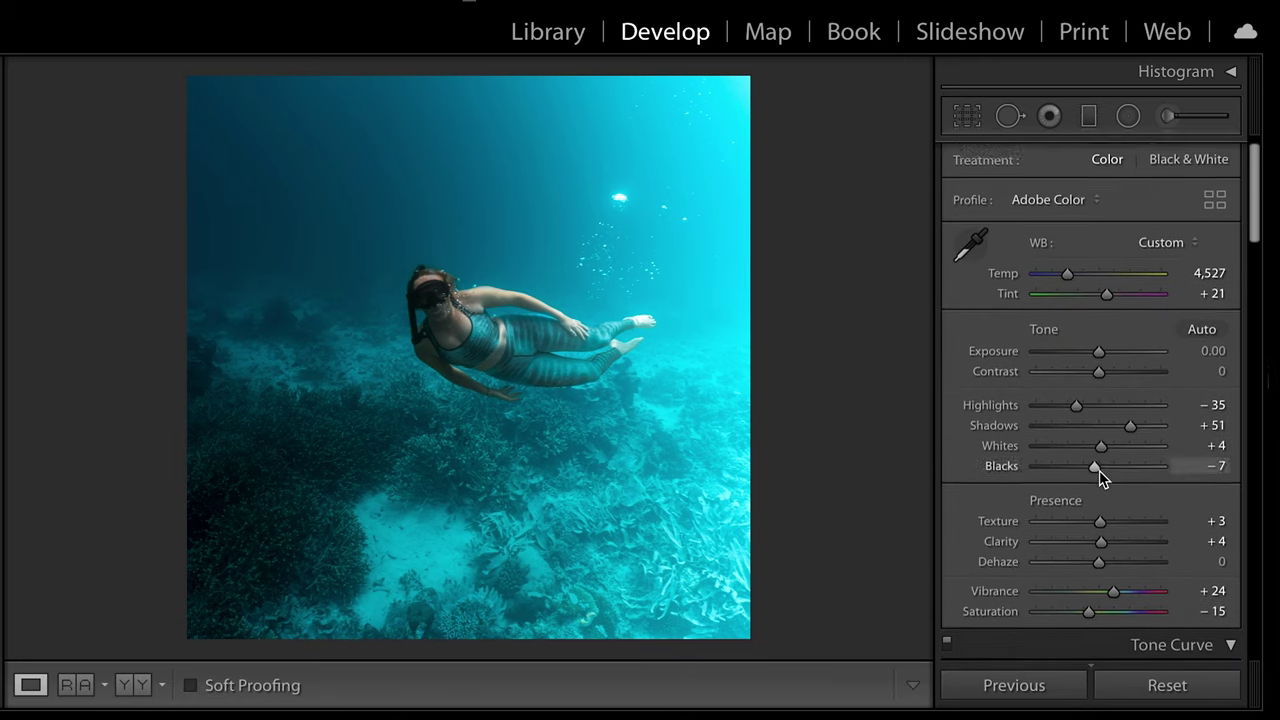
{"action": "scroll", "coordinate": [1099, 475], "scroll_direction": "down", "scroll_amount": 12}
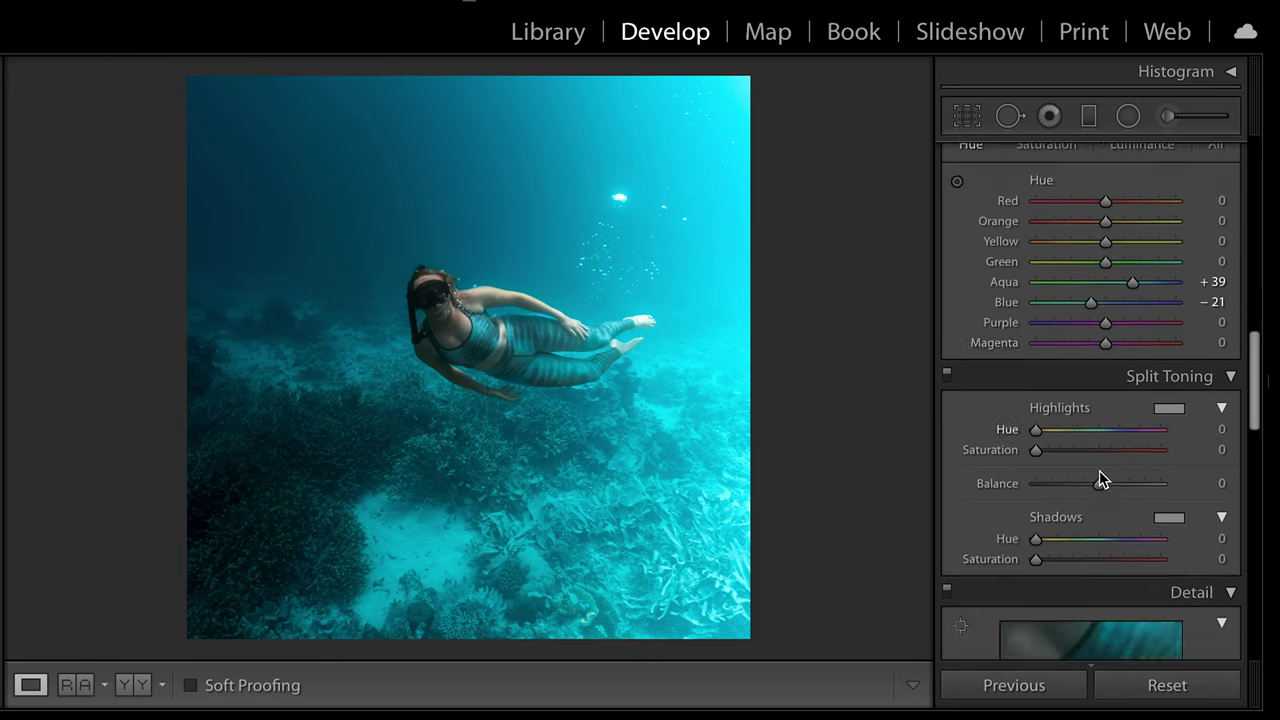
{"action": "scroll", "coordinate": [1099, 470], "scroll_direction": "down", "scroll_amount": 5}
{"action": "scroll", "coordinate": [1099, 469], "scroll_direction": "up", "scroll_amount": 9}
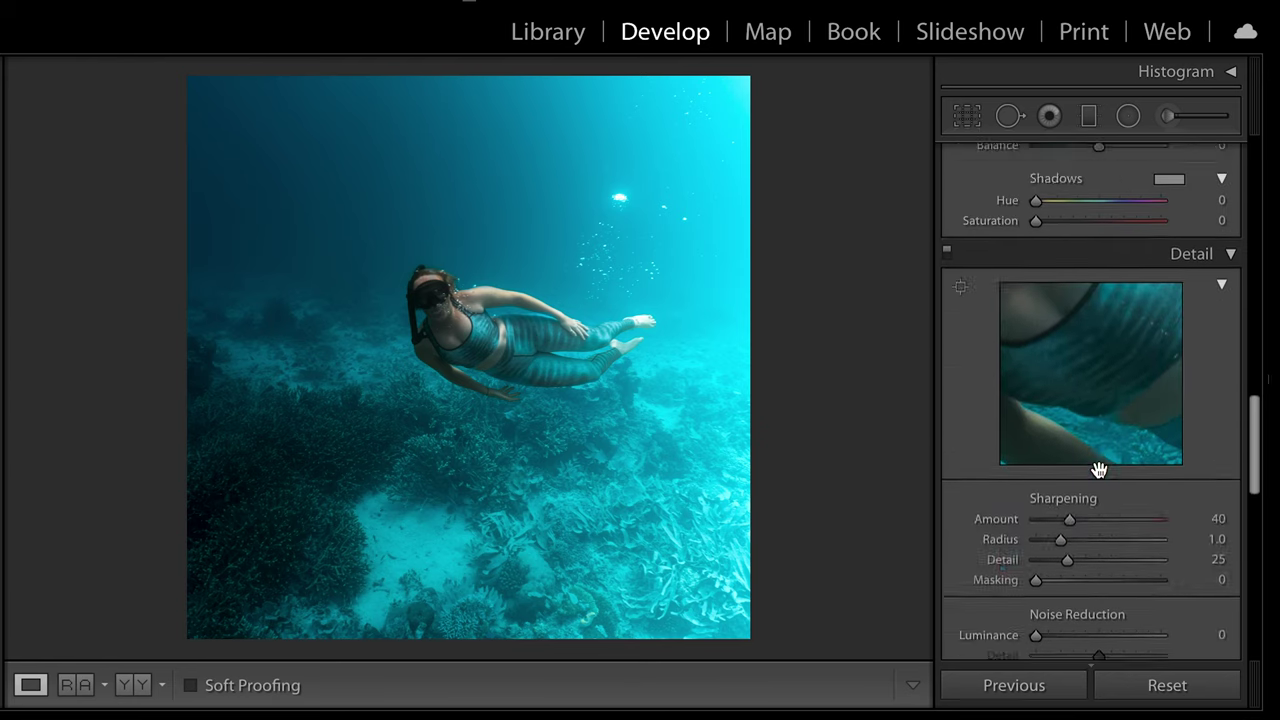
{"action": "scroll", "coordinate": [1099, 469], "scroll_direction": "up", "scroll_amount": 2}
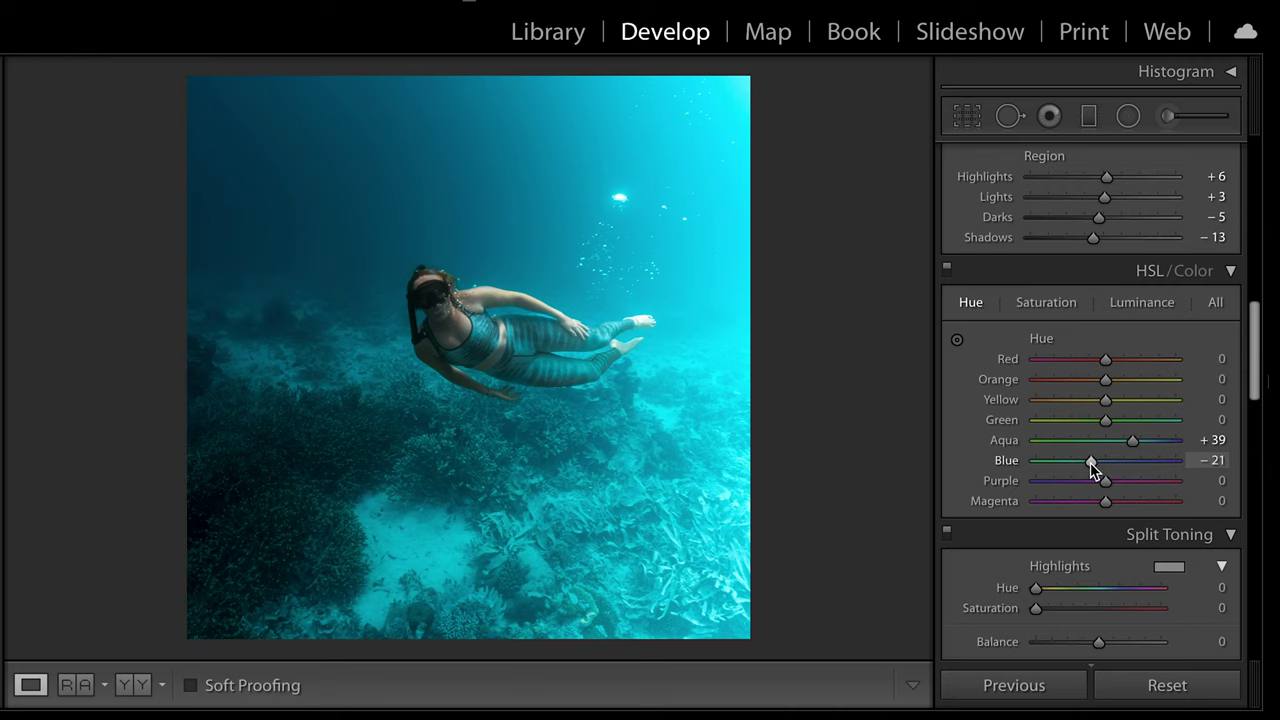
{"action": "left_click_drag", "start_coordinate": [1090, 462], "coordinate": [1095, 470]}
{"action": "scroll", "coordinate": [1095, 470], "scroll_direction": "up", "scroll_amount": 10}
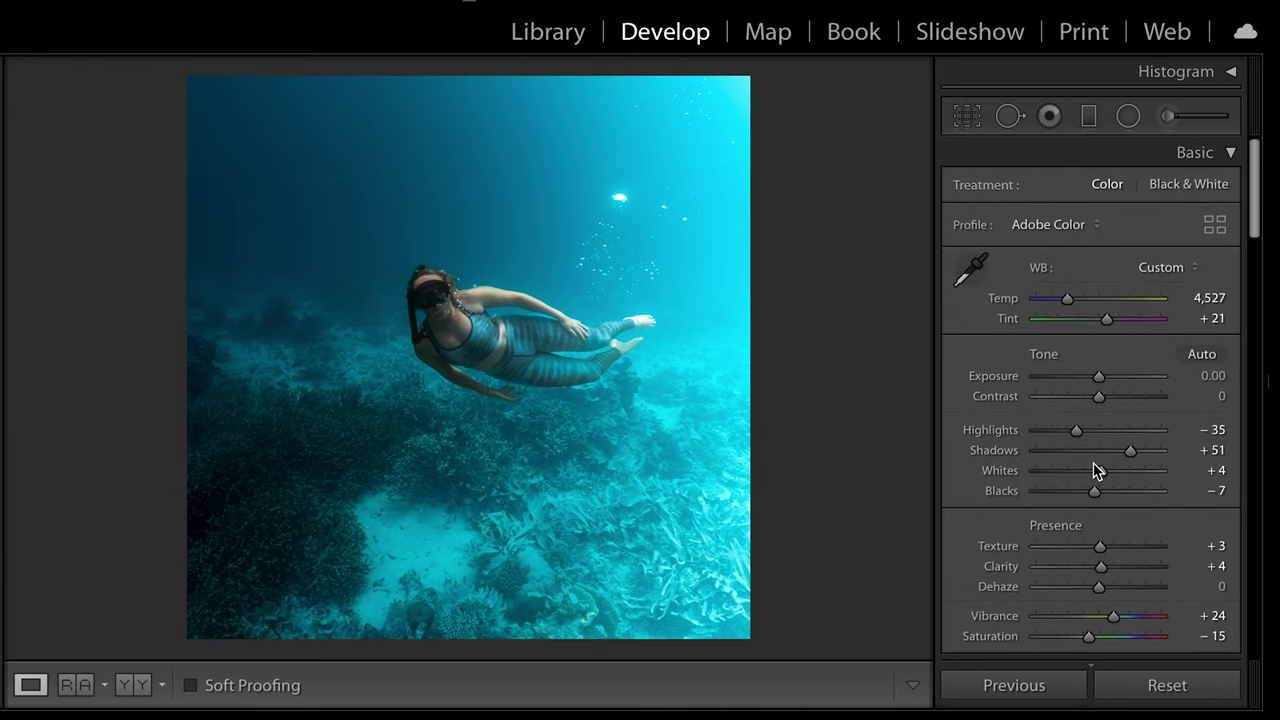
Show a side-by-side Before/After view, zoom the previews in and out, and swap settings twice
{"action": "left_click", "coordinate": [140, 686]}
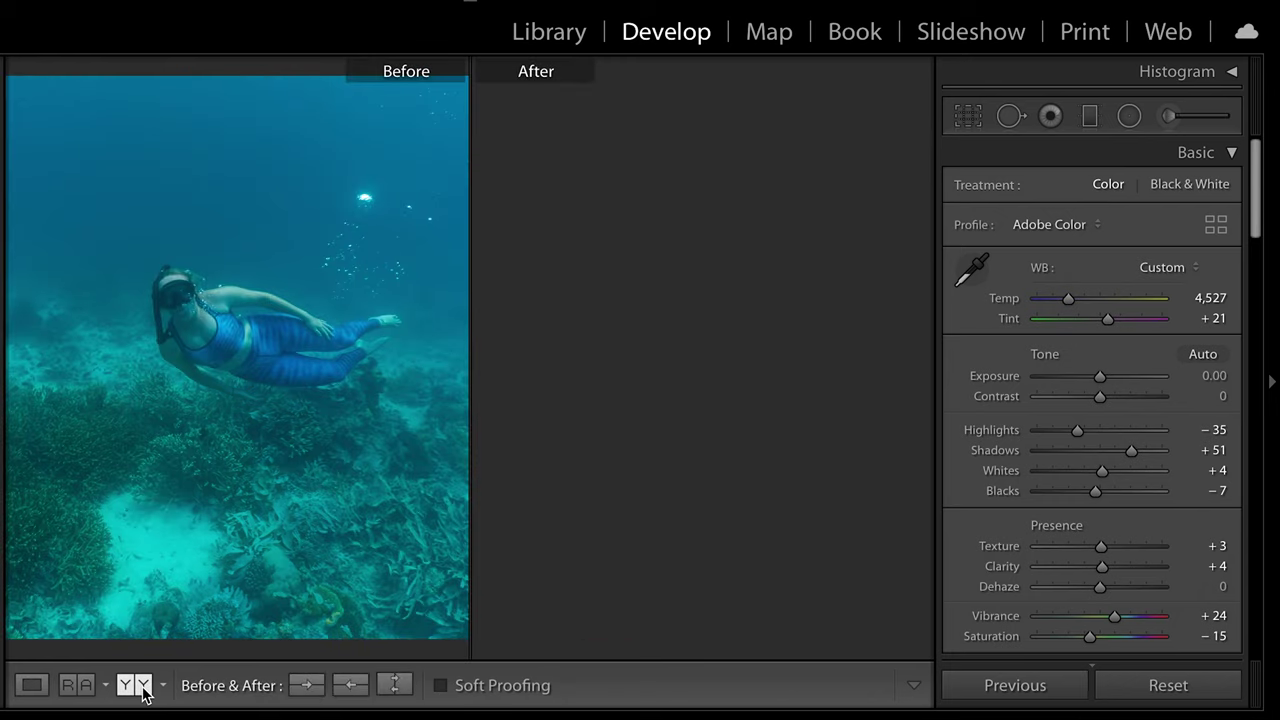
{"action": "left_click", "coordinate": [256, 496]}
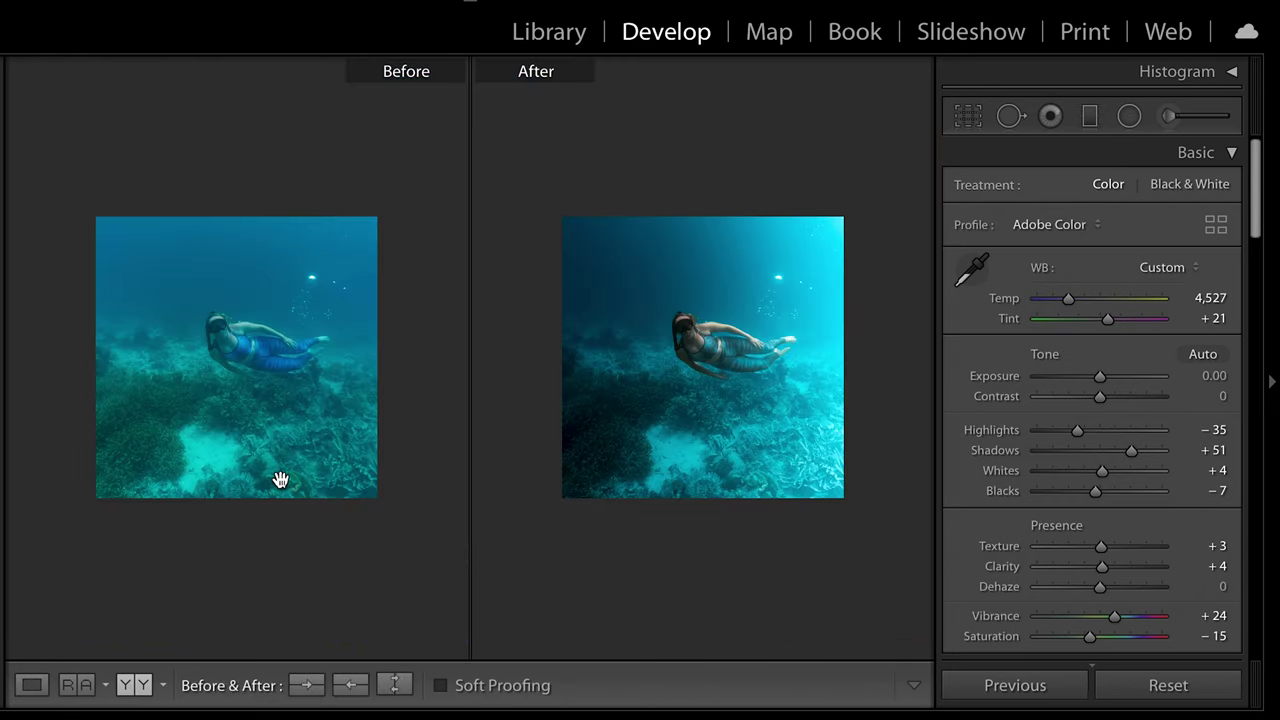
{"action": "left_click", "coordinate": [280, 480]}
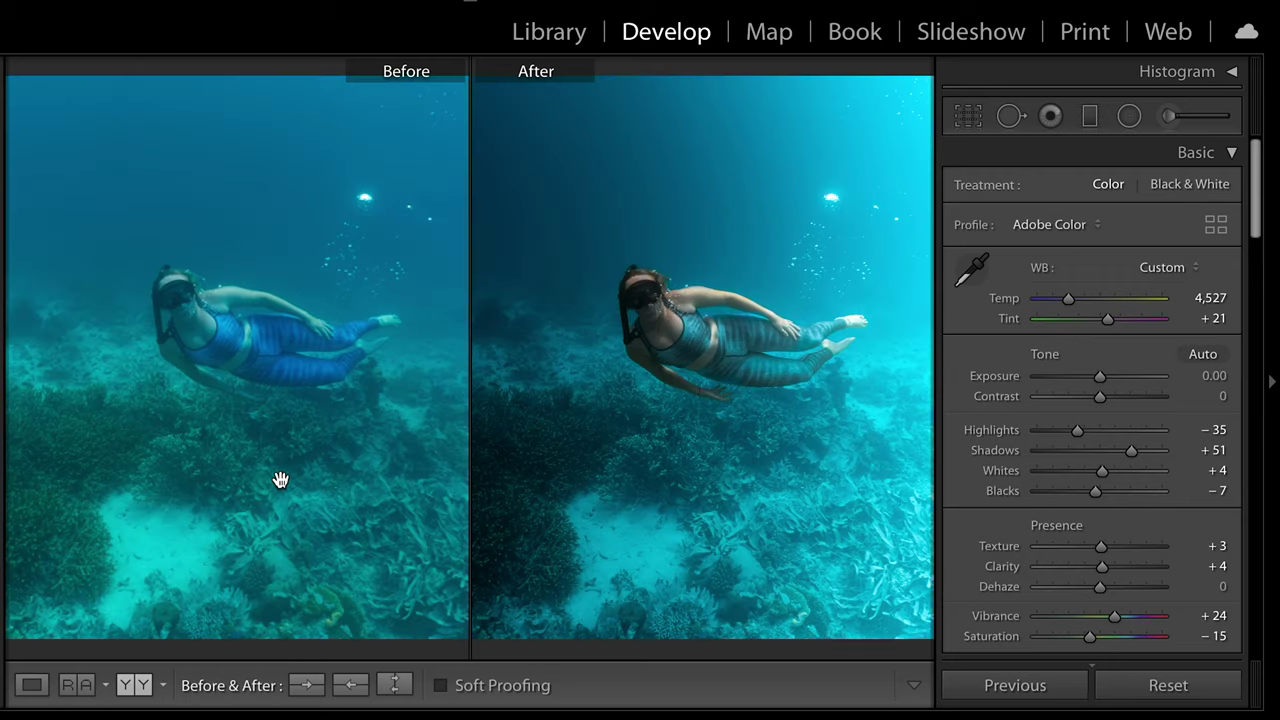
{"action": "left_click", "coordinate": [280, 480]}
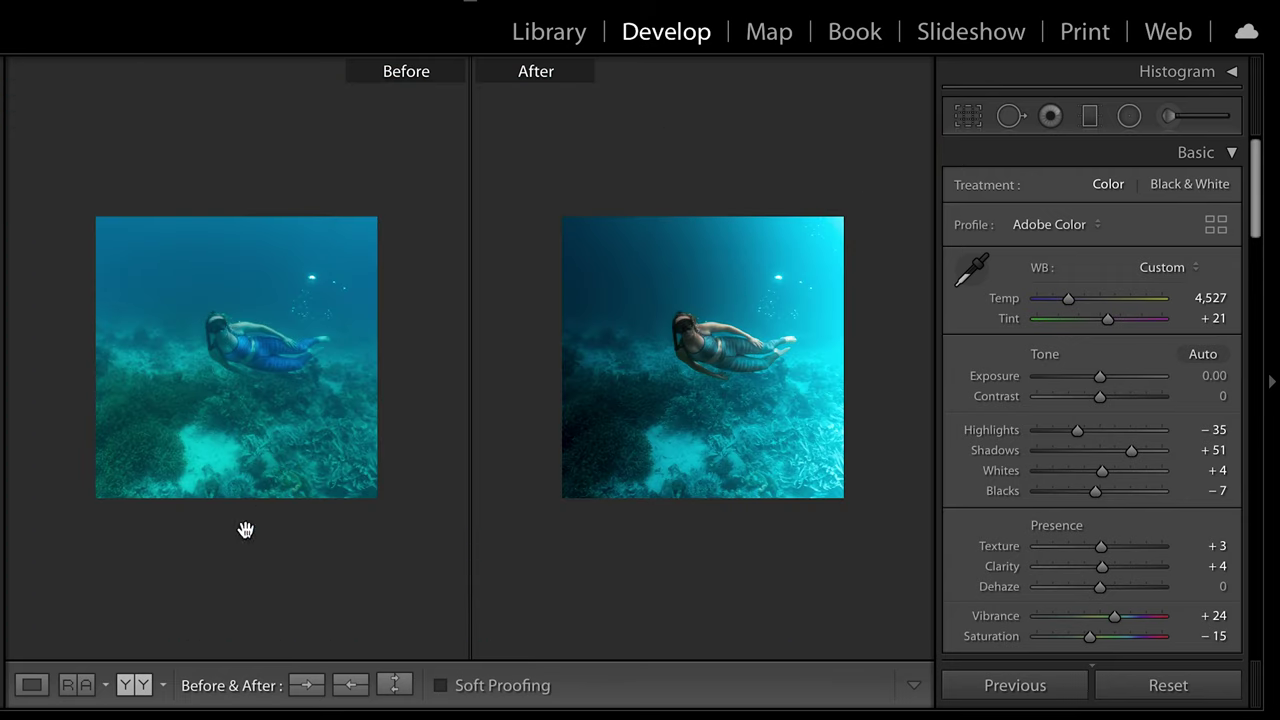
{"action": "left_click", "coordinate": [394, 685]}
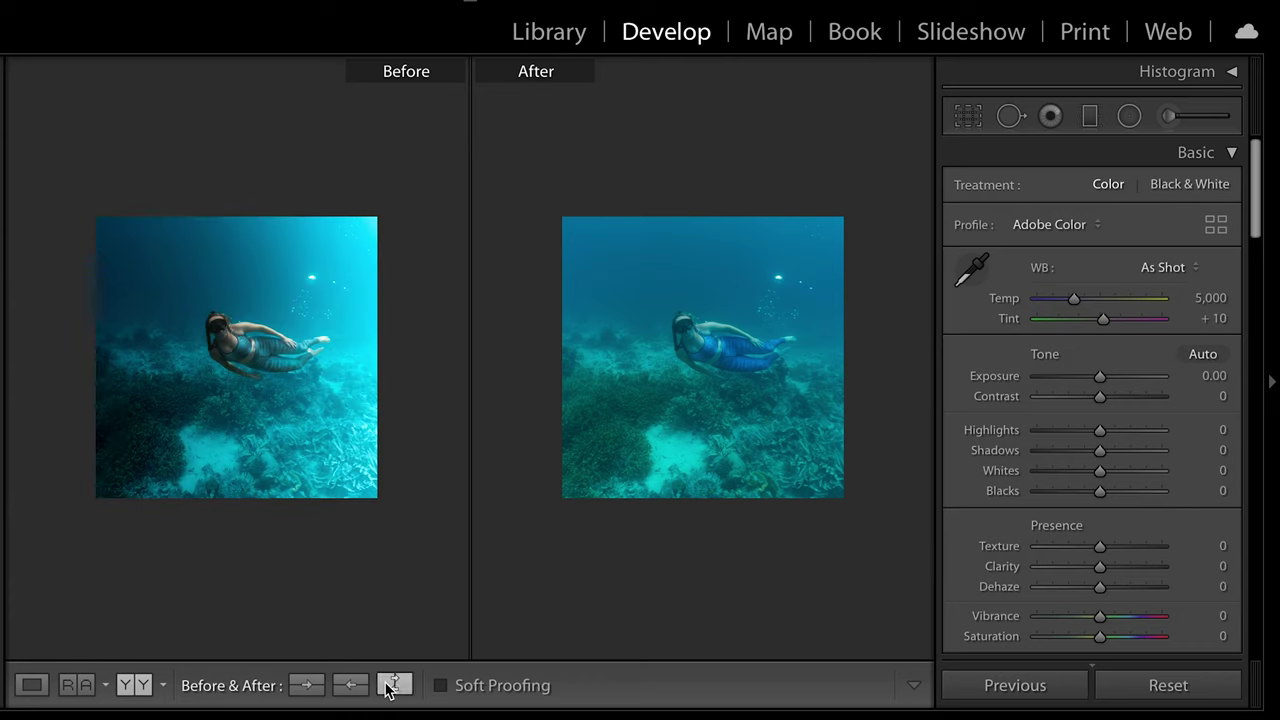
{"action": "left_click", "coordinate": [394, 685]}
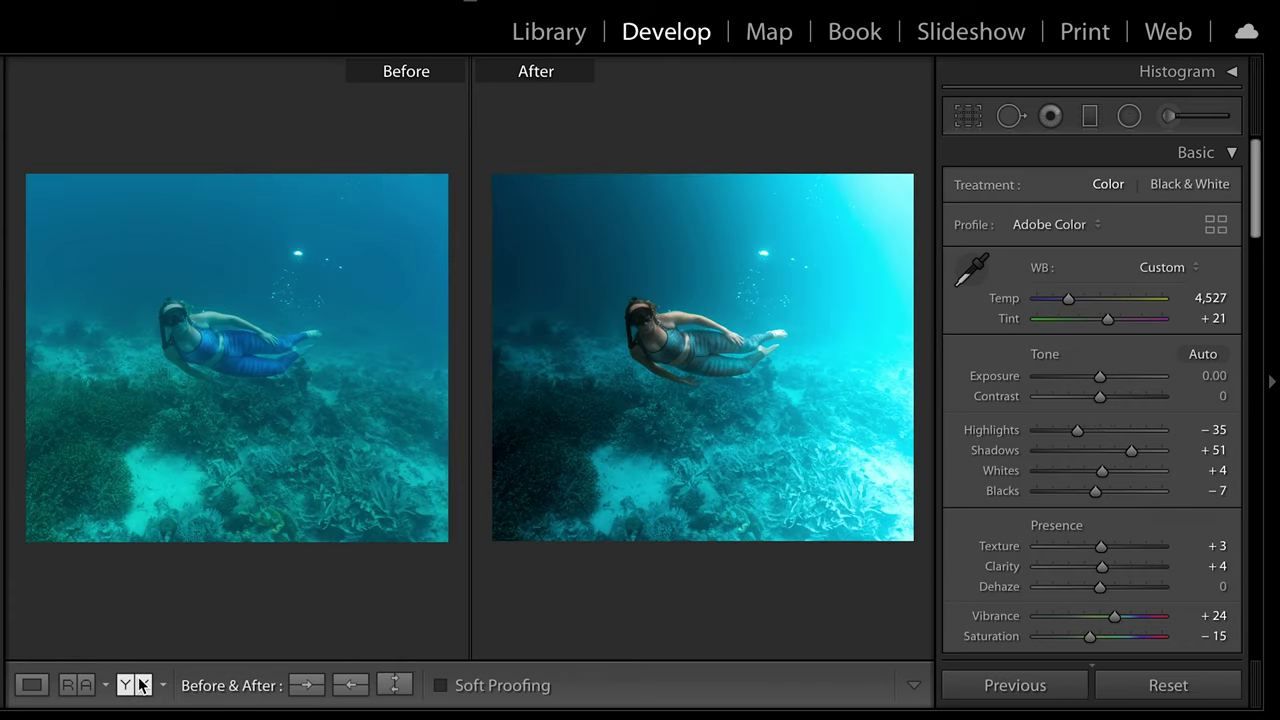